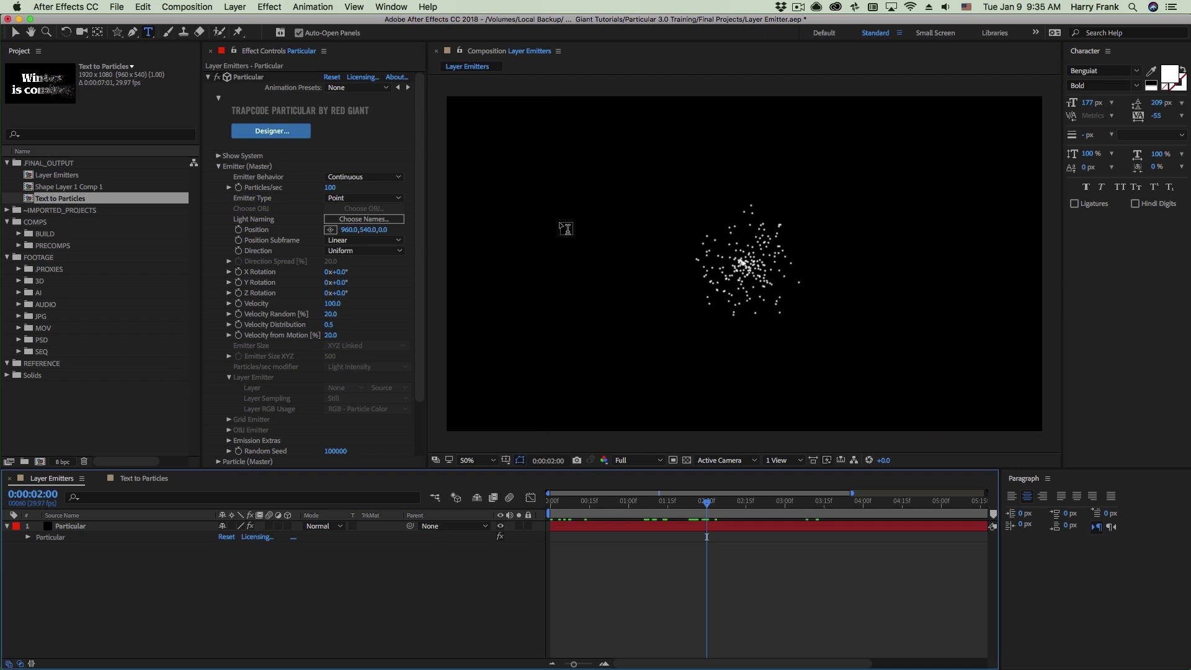
Create a 'Text' title, centre it in the composition, and set its font size to 352 px.
{"action": "left_click", "coordinate": [583, 220]}
{"action": "type", "text": "Text"}
{"action": "key", "text": "Escape"}
{"action": "key", "text": "v"}
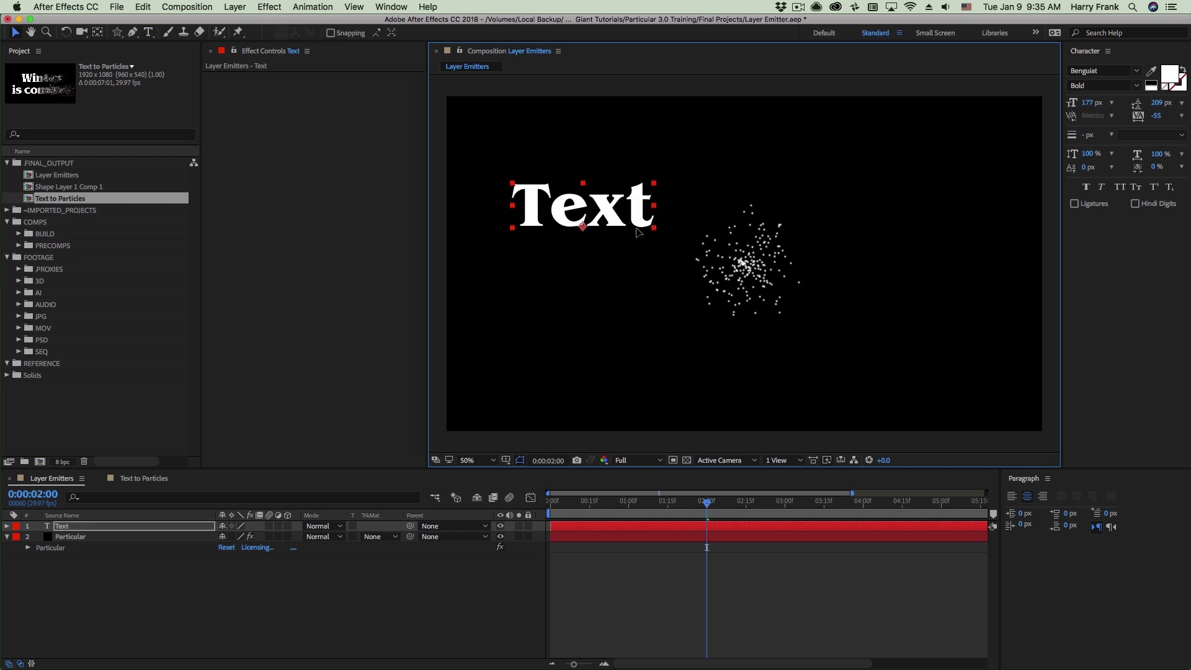
{"action": "left_click_drag", "start_coordinate": [594, 214], "coordinate": [743, 260]}
{"action": "key", "text": "apostrophe"}
{"action": "key", "text": "apostrophe"}
{"action": "left_click_drag", "start_coordinate": [1085, 103], "coordinate": [1126, 103]}
{"action": "left_click_drag", "start_coordinate": [747, 258], "coordinate": [732, 264]}
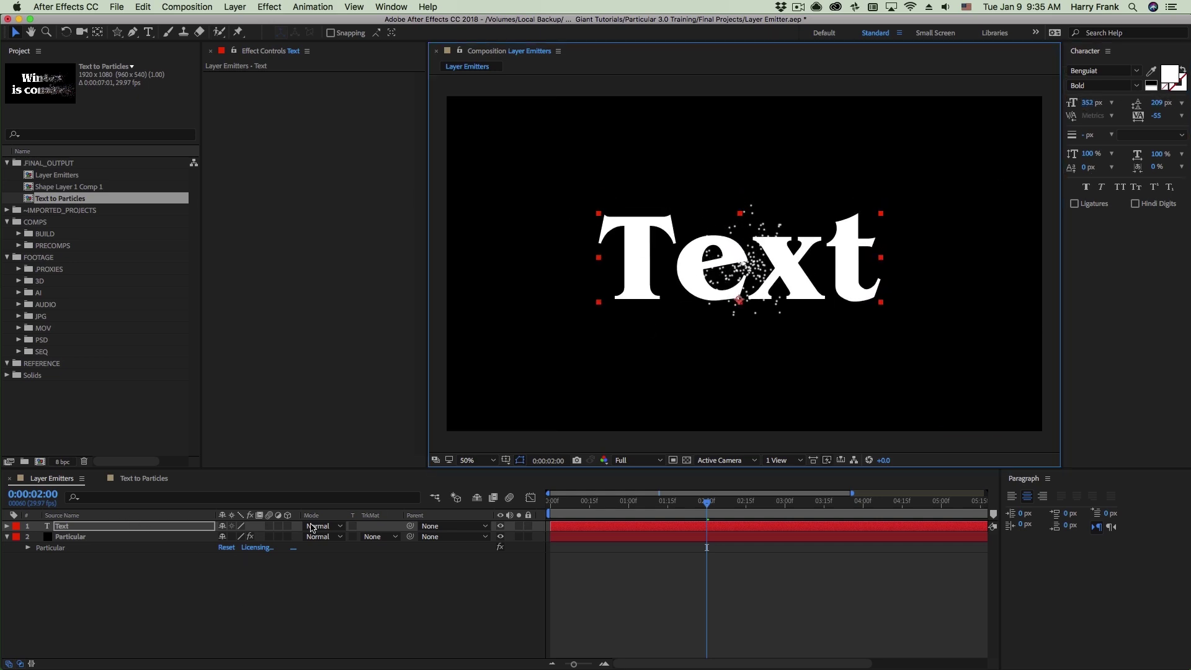
Precompose the text as Text Comp 1, make it a 3D layer, and tilt it.
{"action": "key", "text": "super+shift+c"}
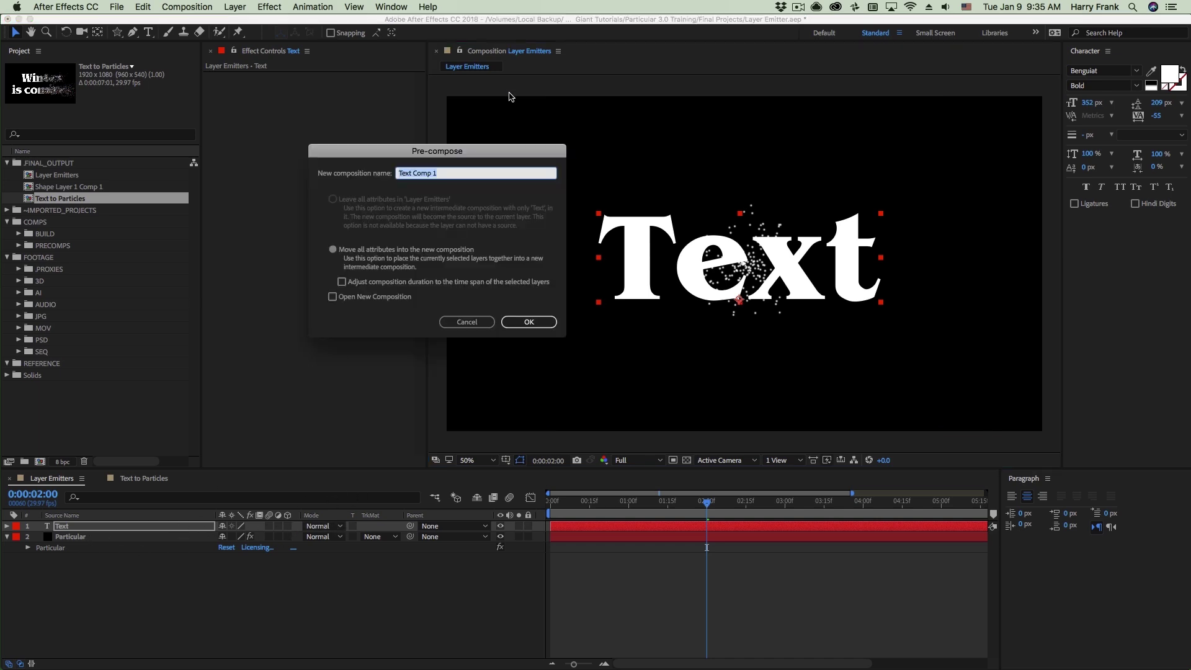
{"action": "left_click", "coordinate": [529, 321]}
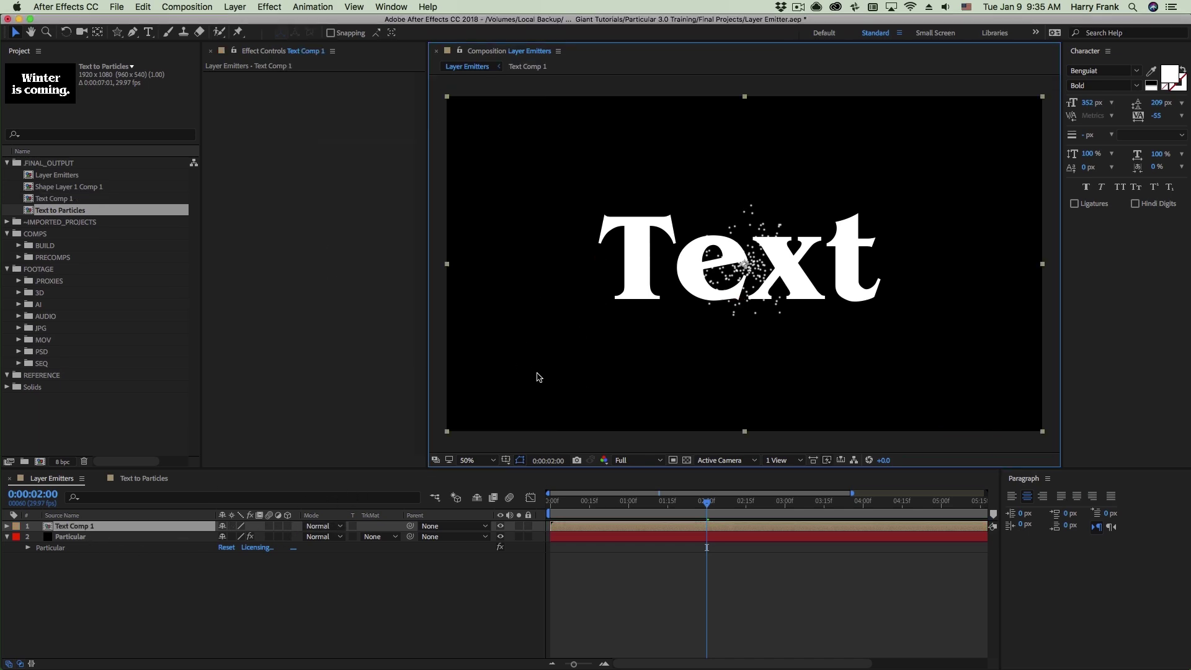
{"action": "left_click", "coordinate": [287, 525]}
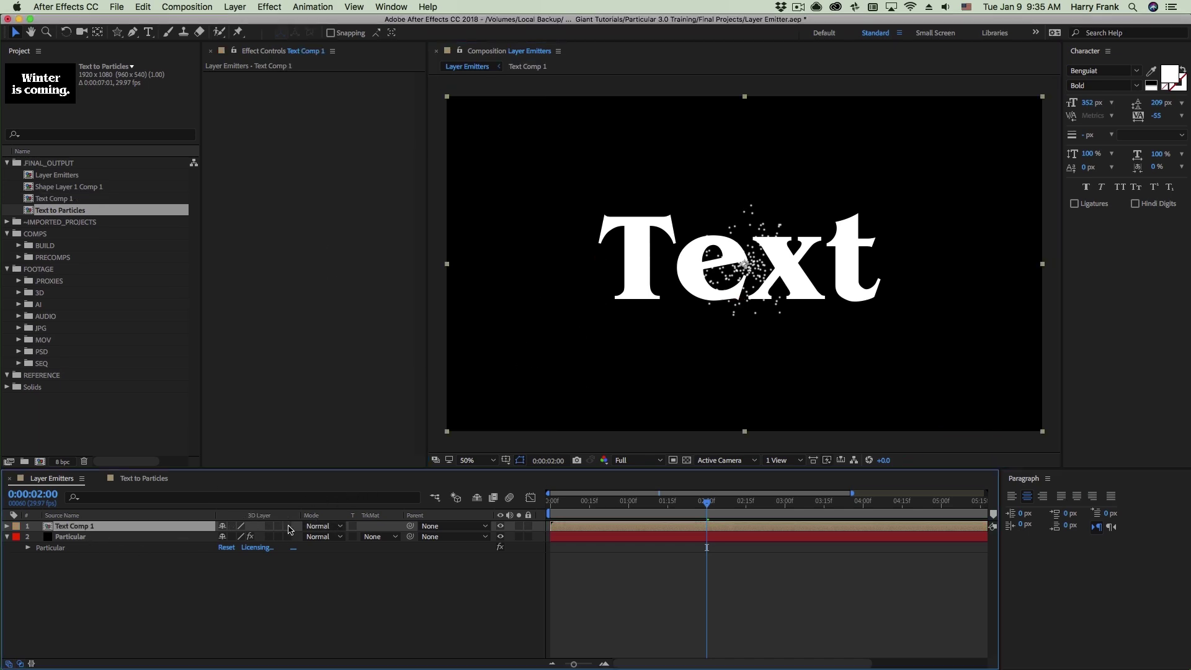
{"action": "key", "text": "w"}
{"action": "mouse_move", "coordinate": [745, 272]}
{"action": "left_mouse_down"}
{"action": "mouse_move", "coordinate": [782, 284]}
{"action": "mouse_move", "coordinate": [780, 303]}
{"action": "mouse_move", "coordinate": [732, 261]}
{"action": "mouse_move", "coordinate": [714, 271]}
{"action": "mouse_move", "coordinate": [735, 251]}
{"action": "left_mouse_up"}
Set Particular's Emitter Type to Layer, with Text Comp 1 as the emitting layer.
{"action": "key", "text": "v"}
{"action": "left_click", "coordinate": [81, 537]}
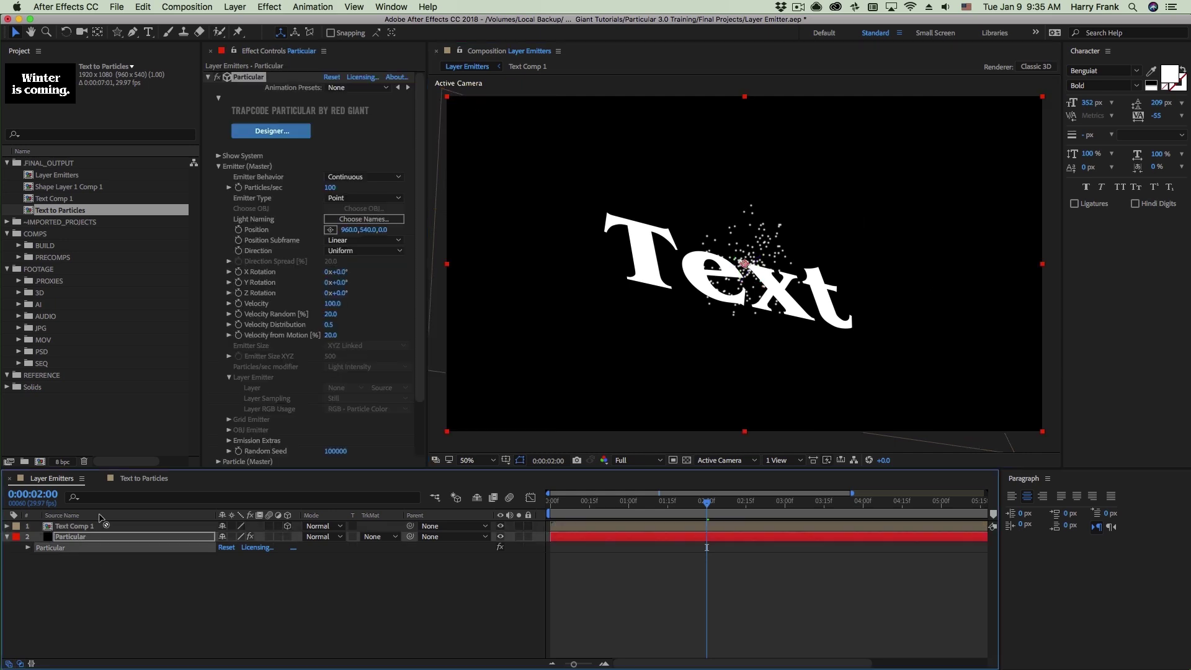
{"action": "left_click", "coordinate": [335, 199]}
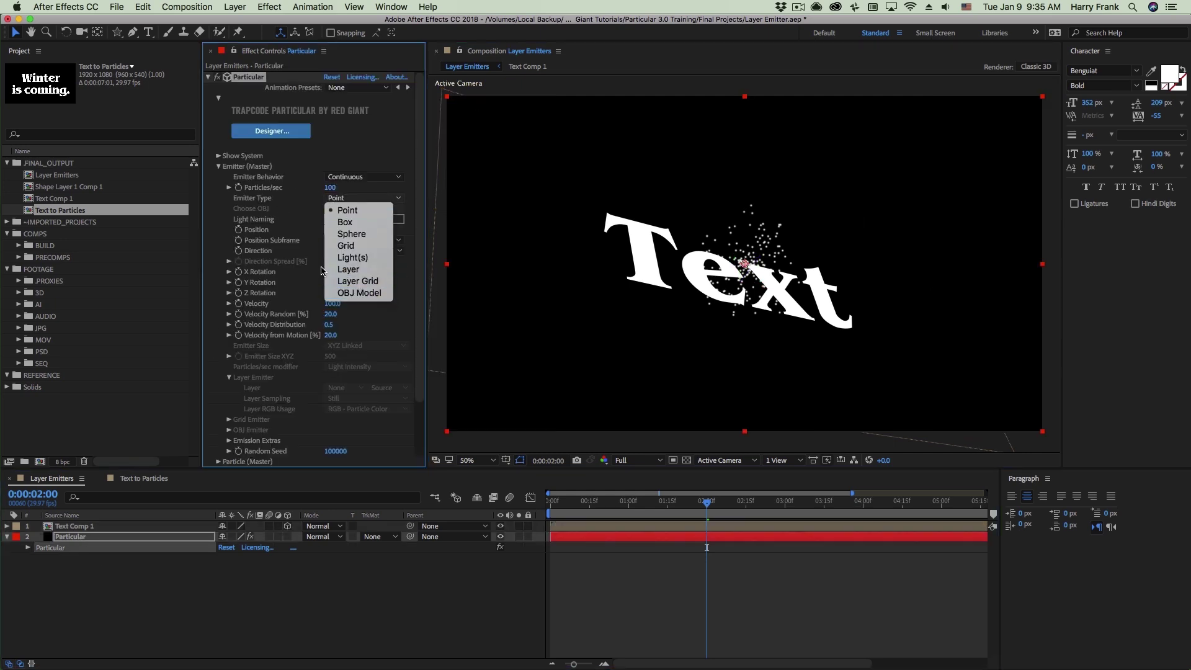
{"action": "left_click", "coordinate": [282, 318]}
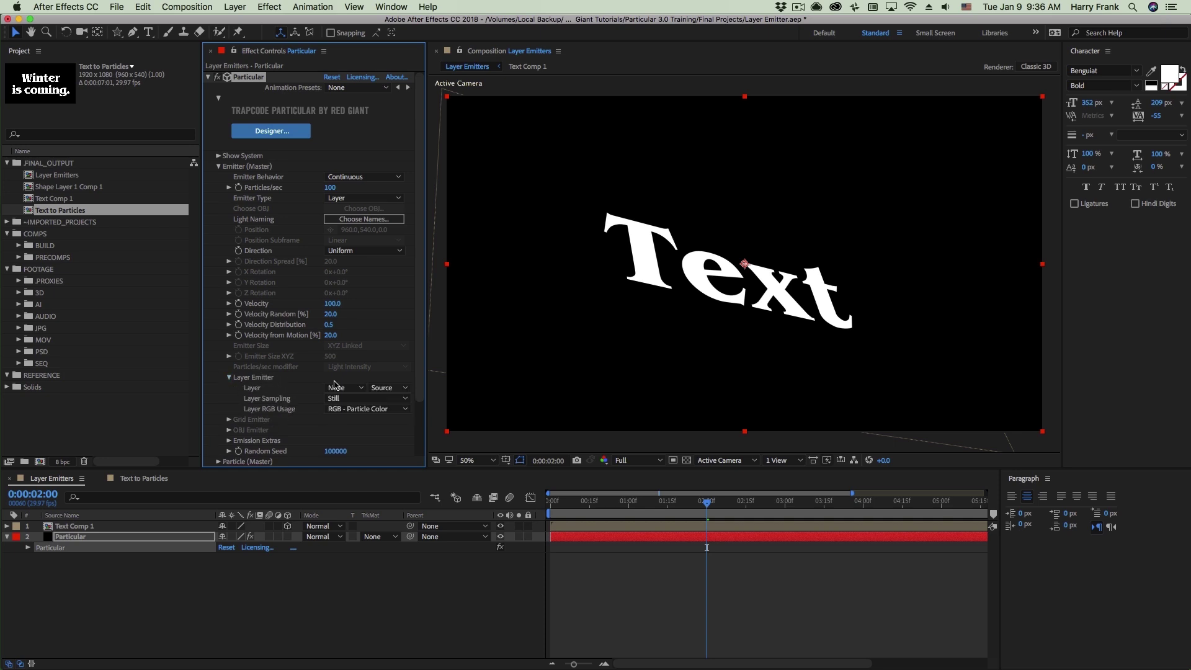
{"action": "left_click", "coordinate": [335, 385]}
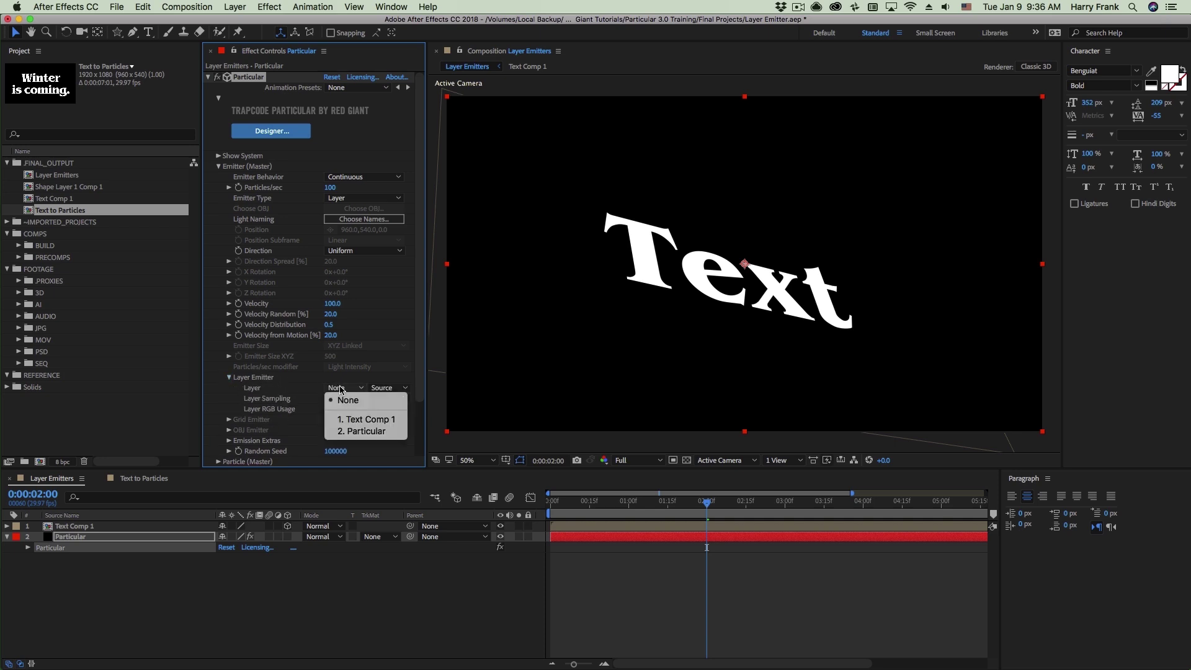
{"action": "left_click", "coordinate": [360, 419]}
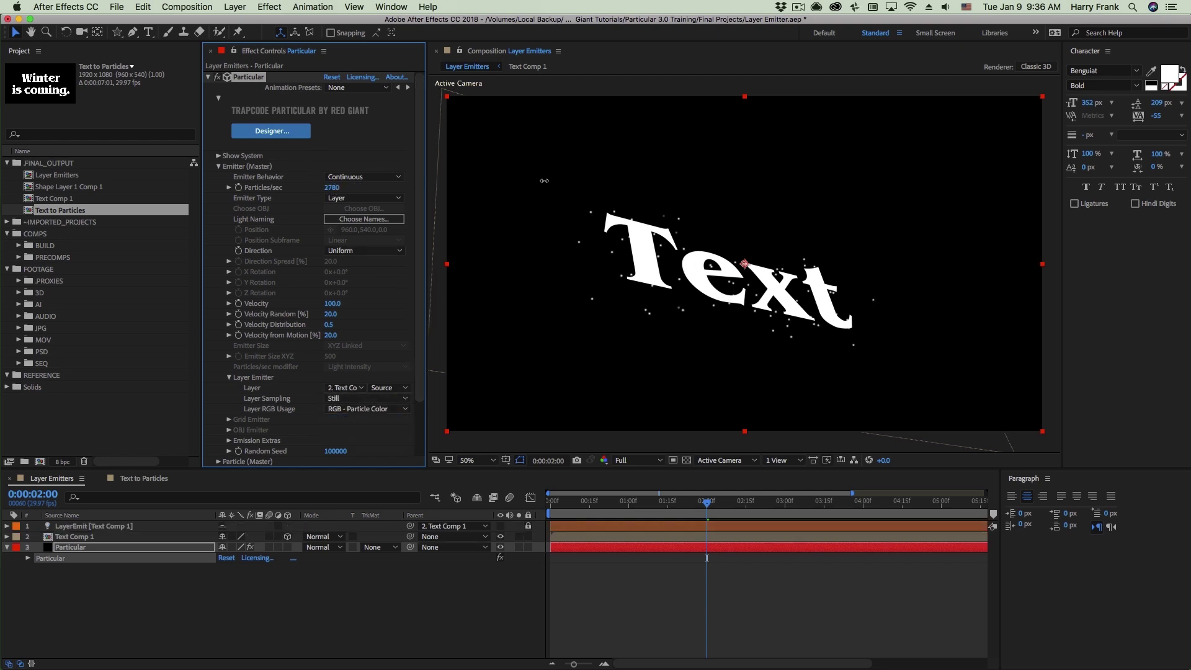
Scrub Particular's Particles/sec up to 28190.
{"action": "left_click_drag", "start_coordinate": [708, 183], "coordinate": [821, 194]}
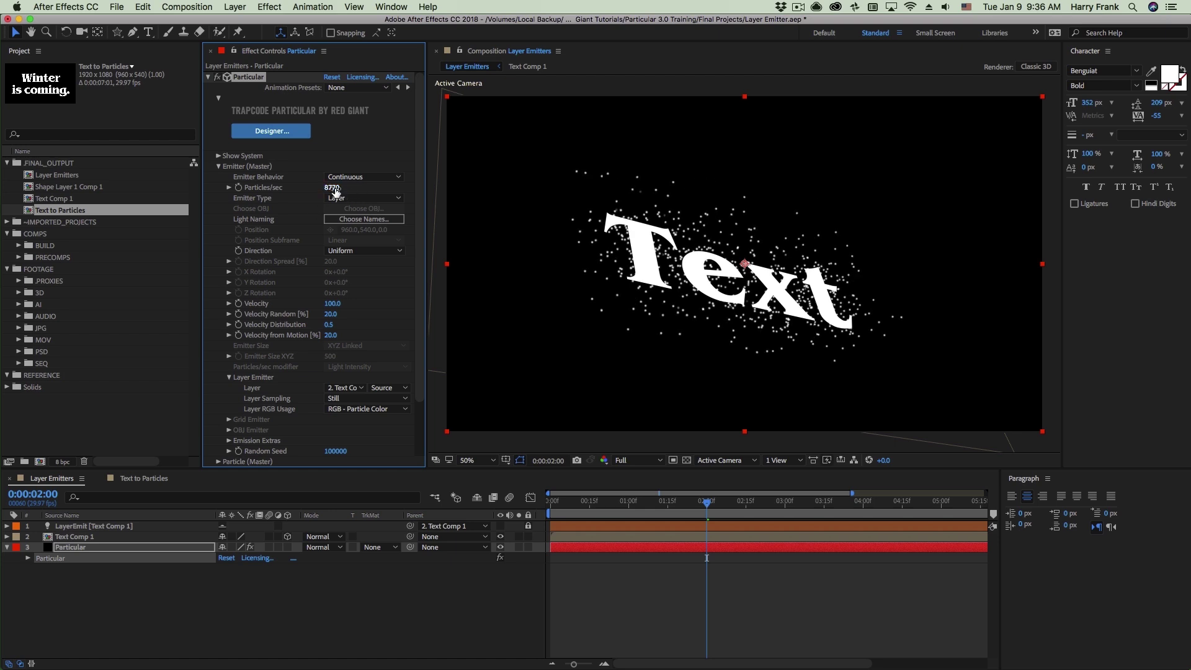
{"action": "left_click_drag", "start_coordinate": [463, 191], "coordinate": [638, 191]}
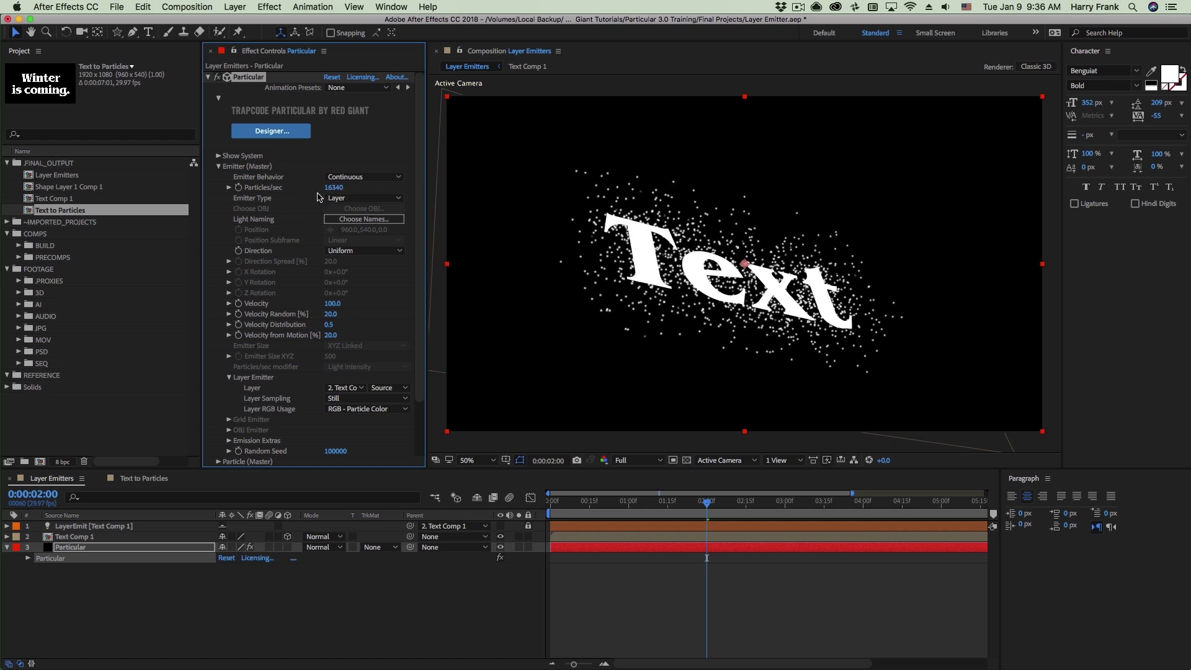
{"action": "left_click_drag", "start_coordinate": [335, 193], "coordinate": [456, 192]}
{"action": "left_click_drag", "start_coordinate": [697, 188], "coordinate": [577, 200]}
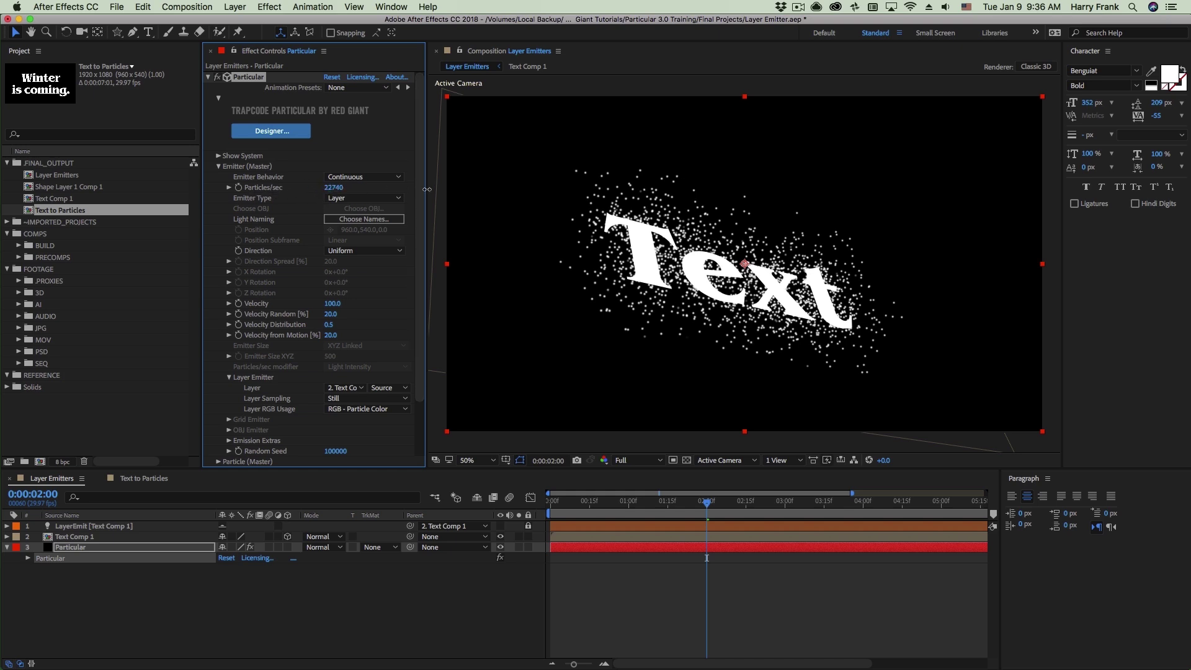
{"action": "left_click_drag", "start_coordinate": [446, 188], "coordinate": [658, 218]}
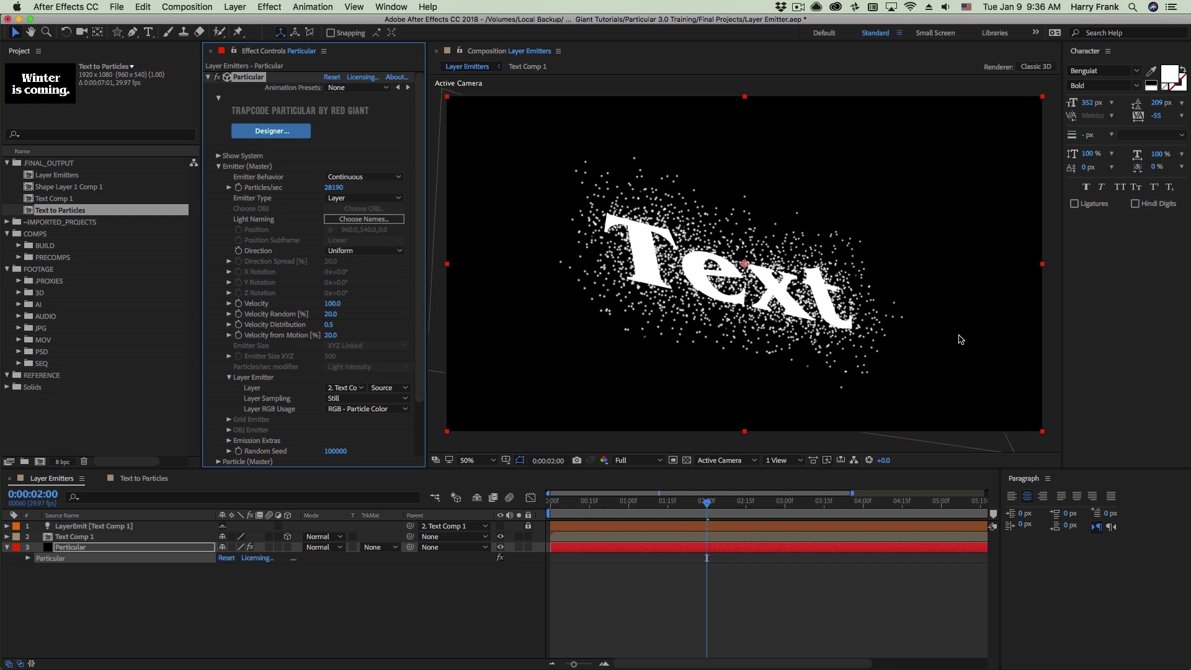
Rotate Text Comp 1 to a steeper 3D angle.
{"action": "left_click", "coordinate": [607, 268]}
{"action": "key", "text": "w"}
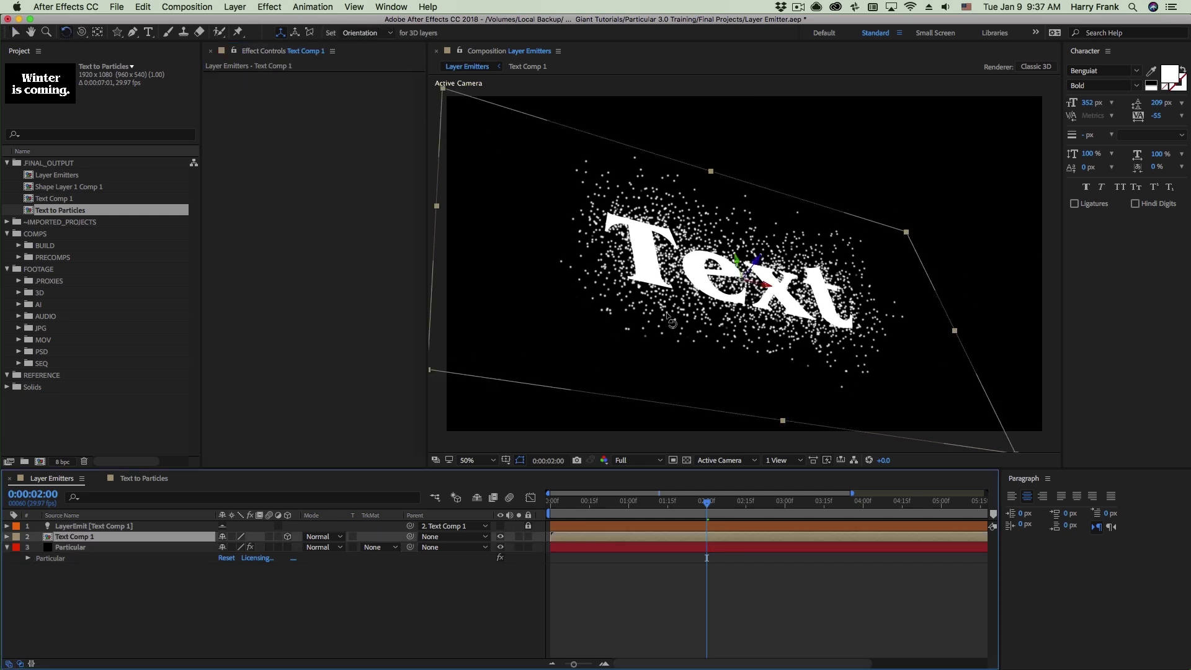
{"action": "left_click_drag", "start_coordinate": [672, 324], "coordinate": [605, 258]}
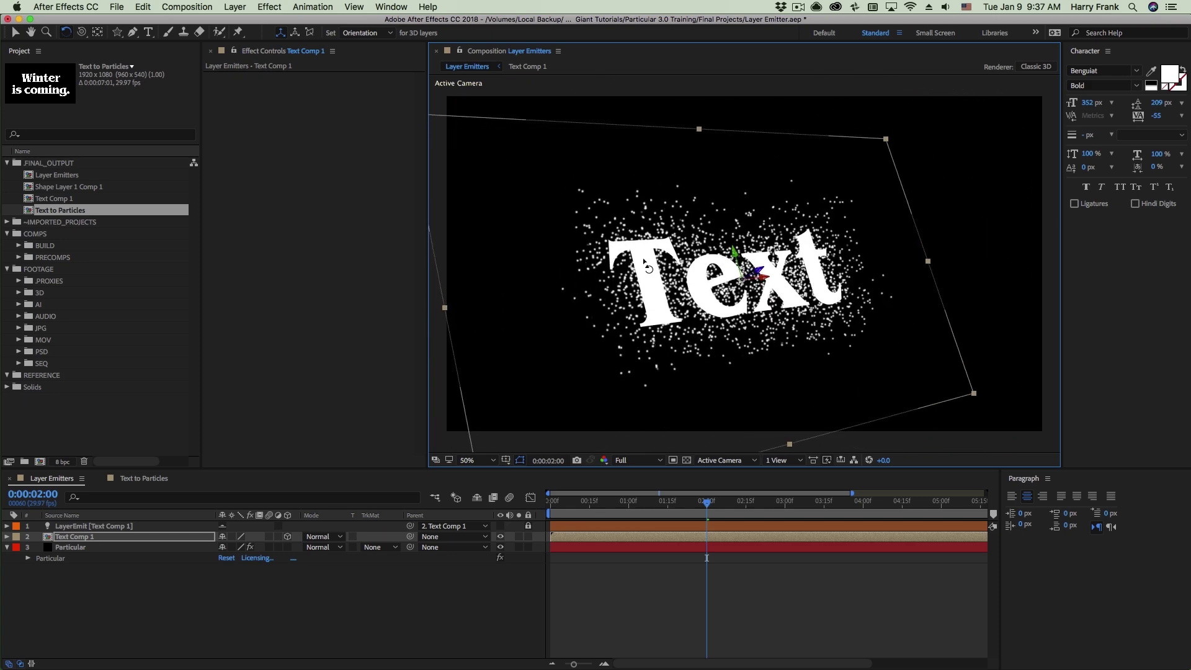
{"action": "key", "text": "v"}
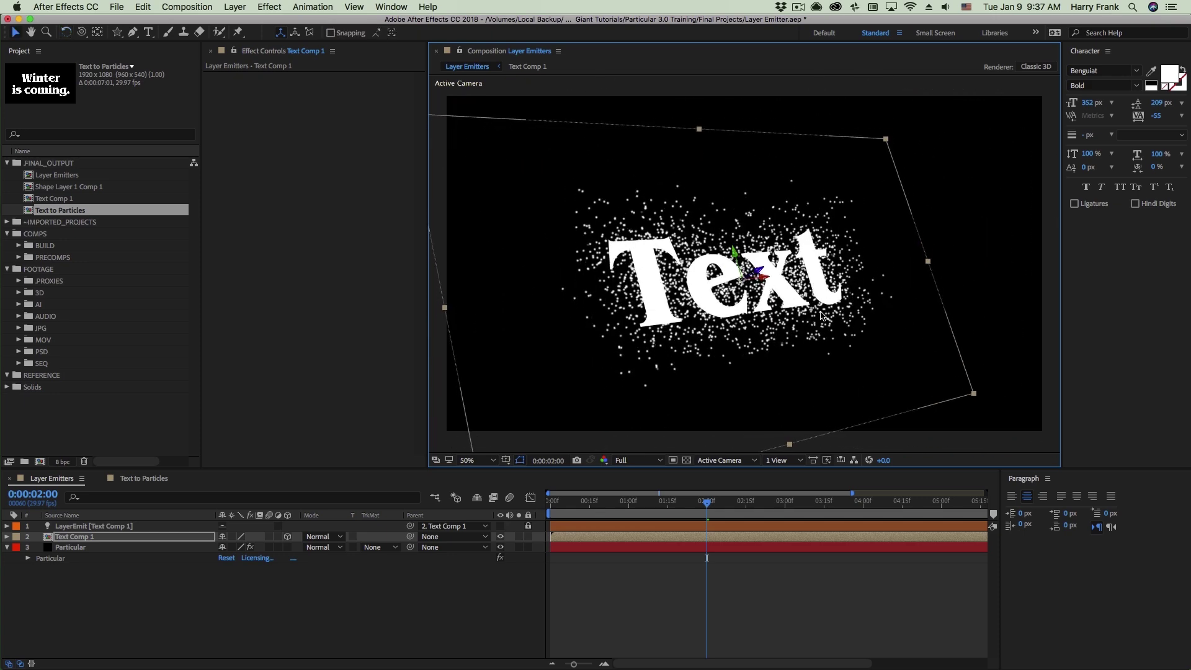
Check Particular's settings, then reselect Text Comp 1 and slightly adjust its 3D tilt.
{"action": "left_click", "coordinate": [57, 559]}
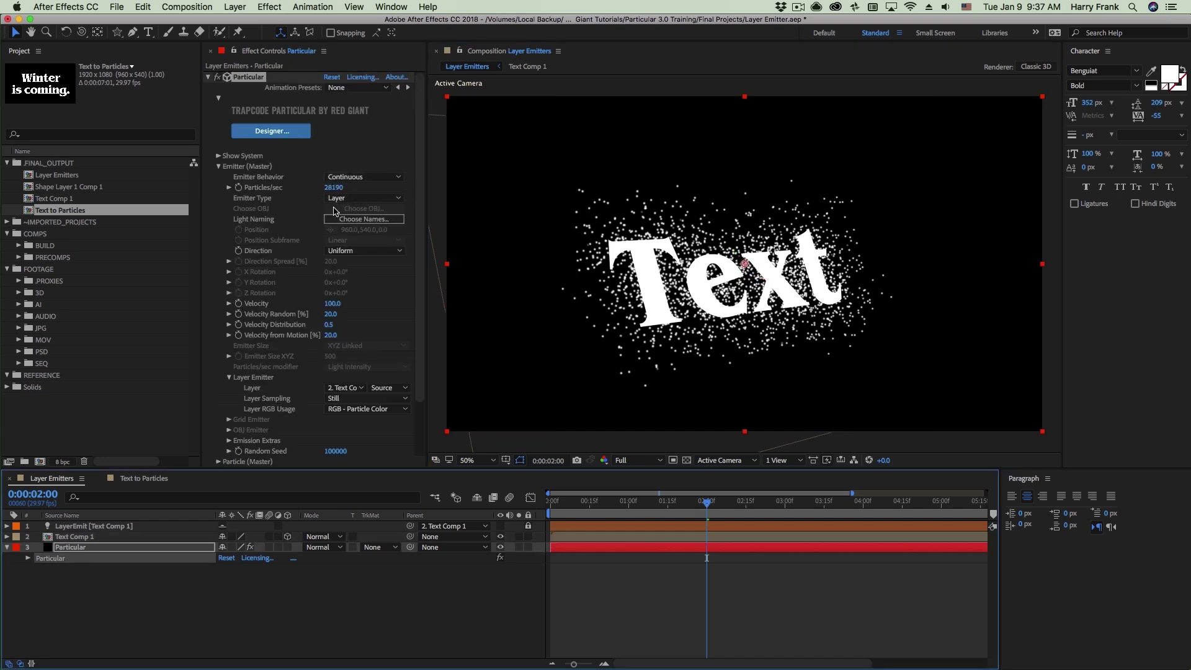
{"action": "left_click", "coordinate": [663, 358]}
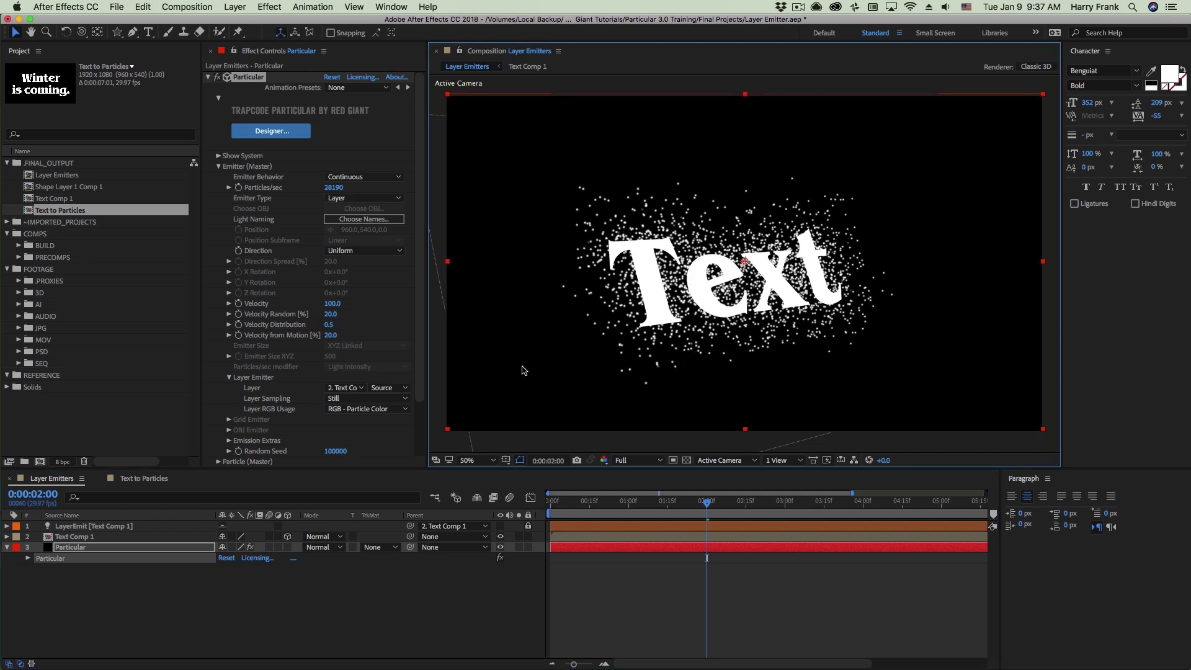
{"action": "left_click", "coordinate": [77, 537]}
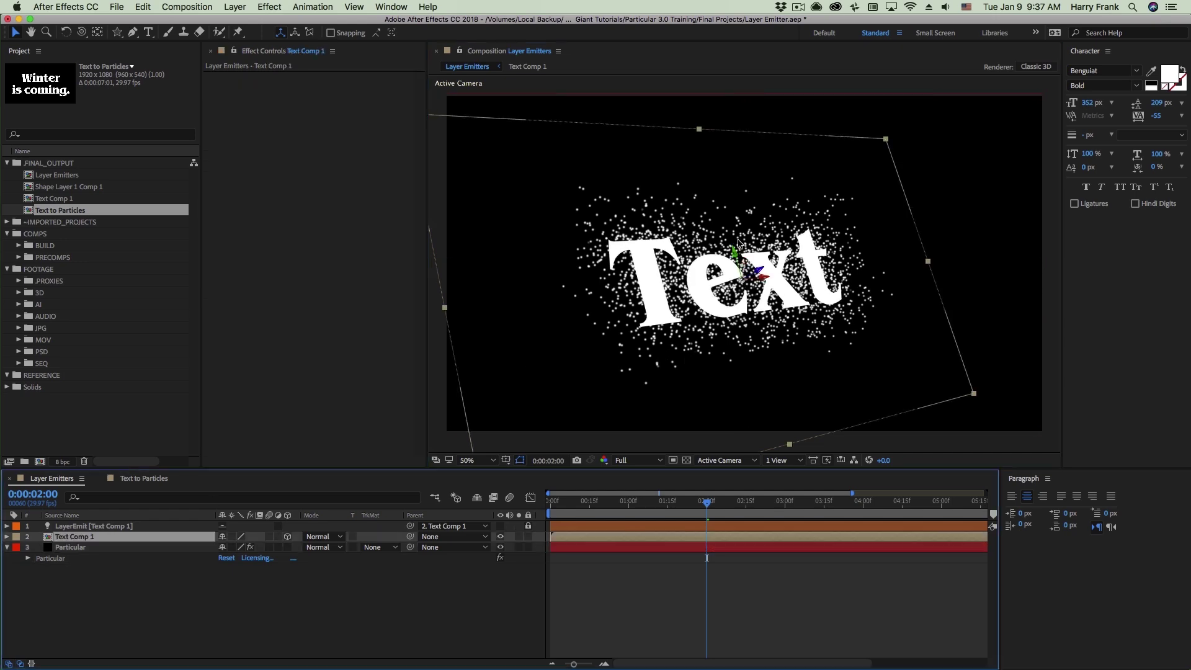
{"action": "key", "text": "w"}
{"action": "left_click_drag", "start_coordinate": [757, 320], "coordinate": [608, 340]}
Set Particular's Direction to Directional and swing Text Comp 1 around in 3D.
{"action": "left_click", "coordinate": [69, 559]}
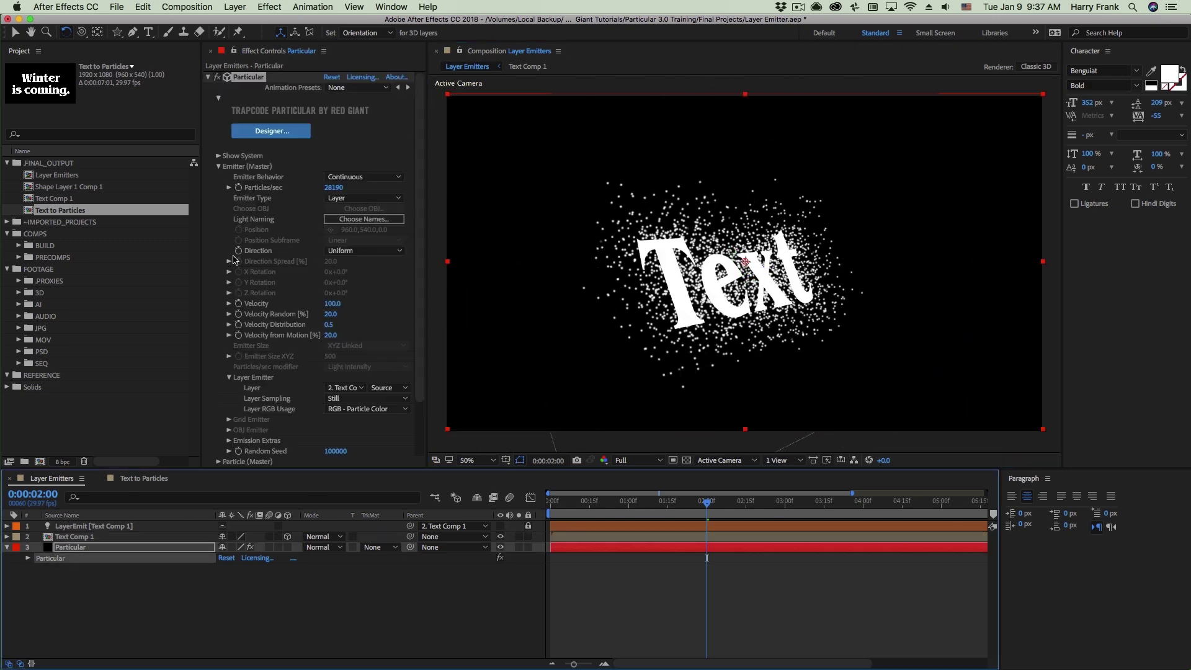
{"action": "left_click", "coordinate": [364, 249]}
{"action": "left_click", "coordinate": [359, 274]}
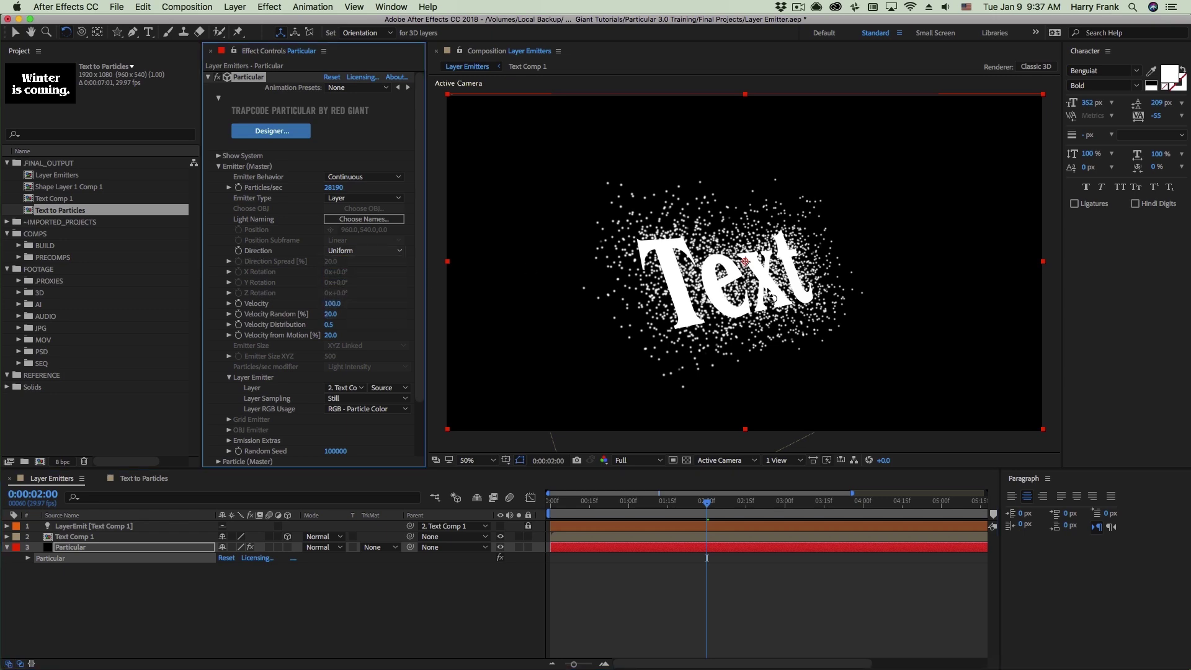
{"action": "left_click", "coordinate": [757, 334]}
{"action": "mouse_move", "coordinate": [771, 338]}
{"action": "left_mouse_down"}
{"action": "mouse_move", "coordinate": [718, 341]}
{"action": "mouse_move", "coordinate": [794, 344]}
{"action": "mouse_move", "coordinate": [776, 344]}
{"action": "left_mouse_up"}
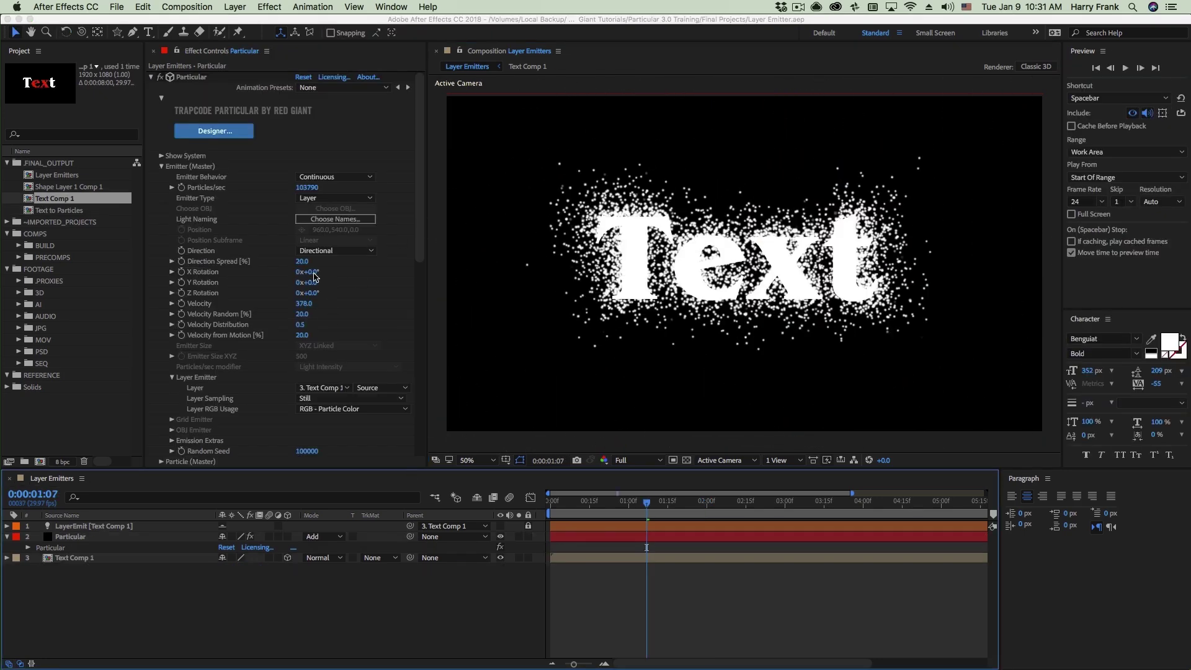
Set X Rotation to 90° and preview the particle stream from near the start.
{"action": "left_click", "coordinate": [314, 277]}
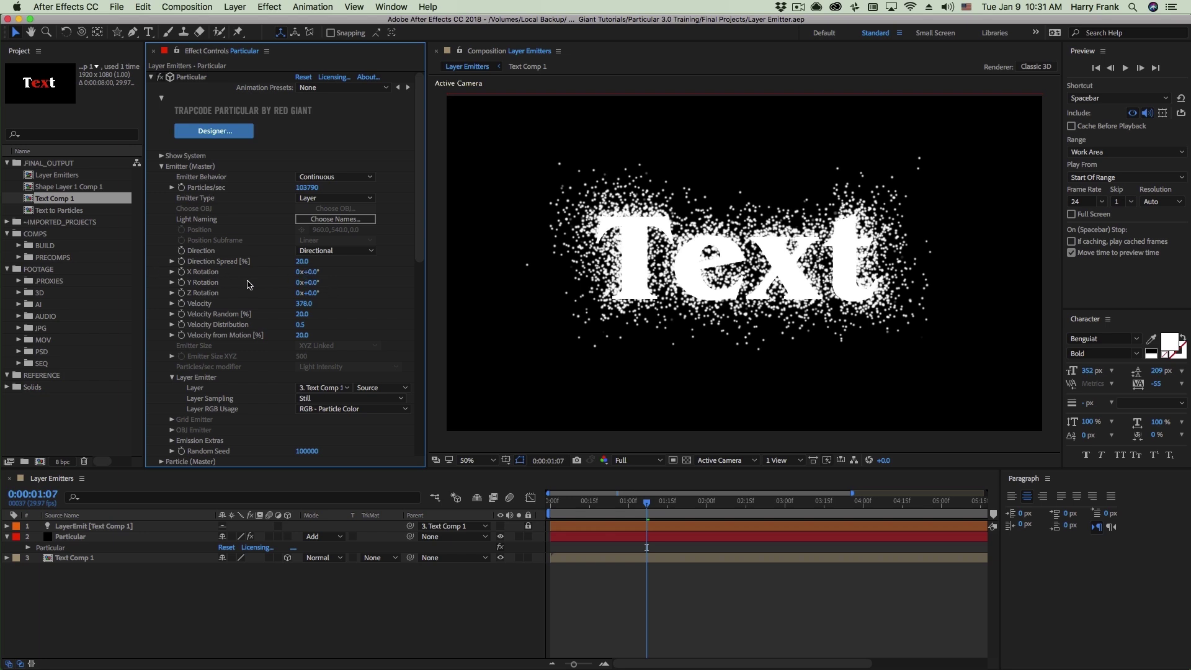
{"action": "left_click", "coordinate": [310, 272]}
{"action": "left_click", "coordinate": [752, 312]}
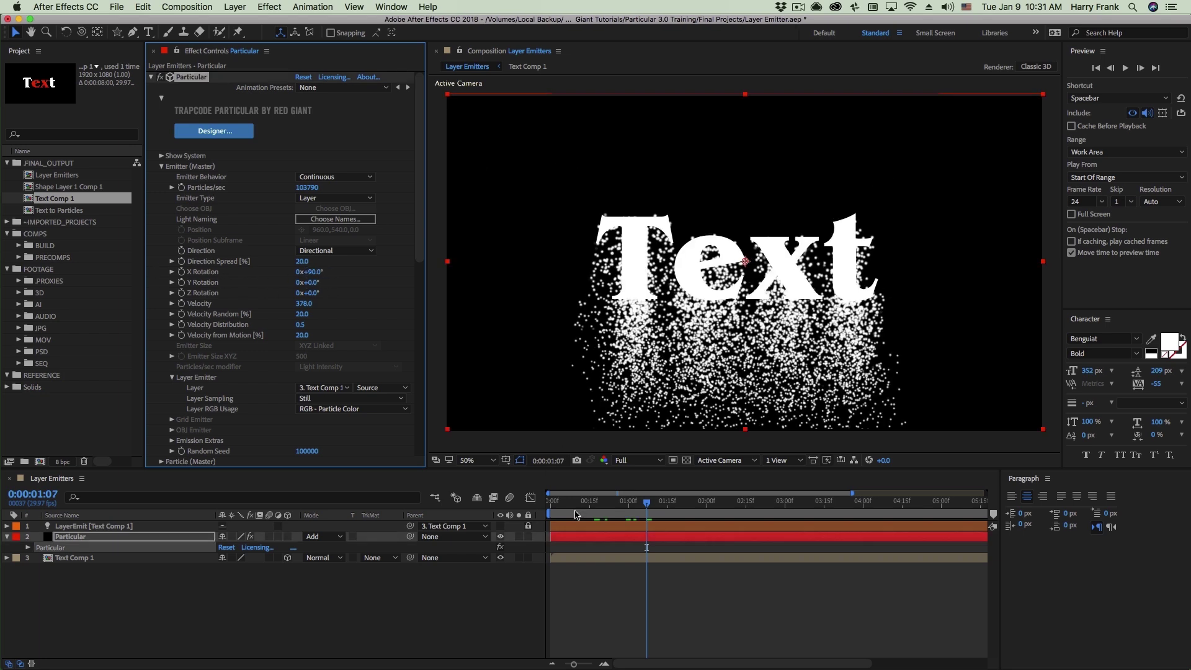
{"action": "left_click", "coordinate": [561, 514]}
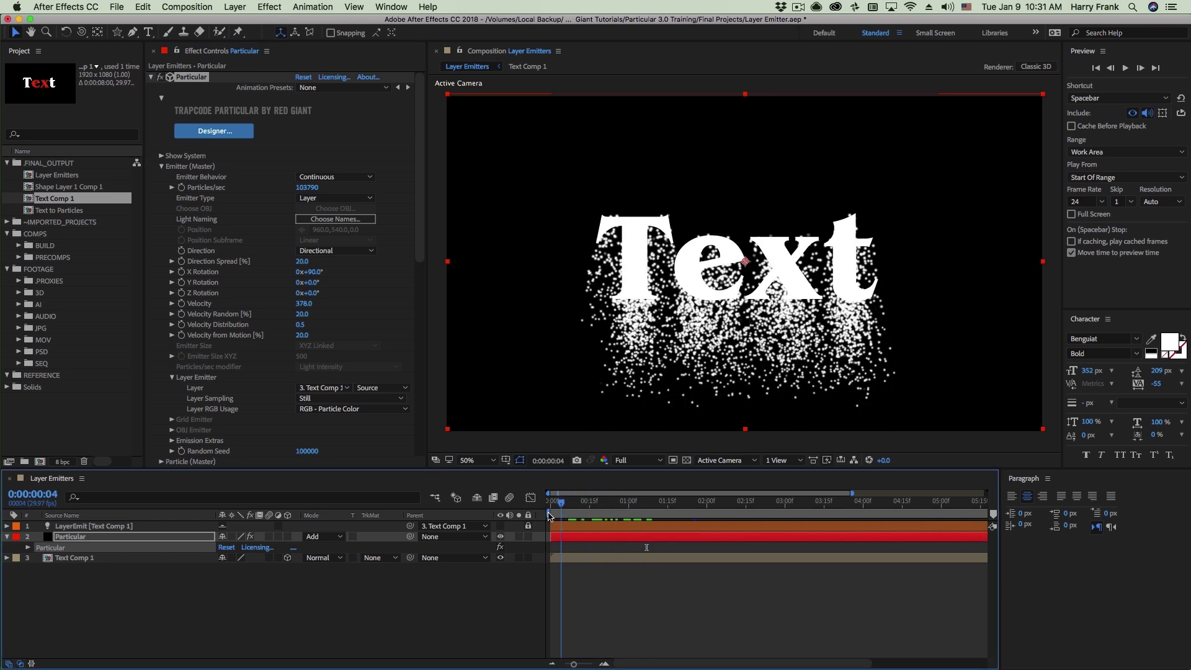
{"action": "key", "text": "space"}
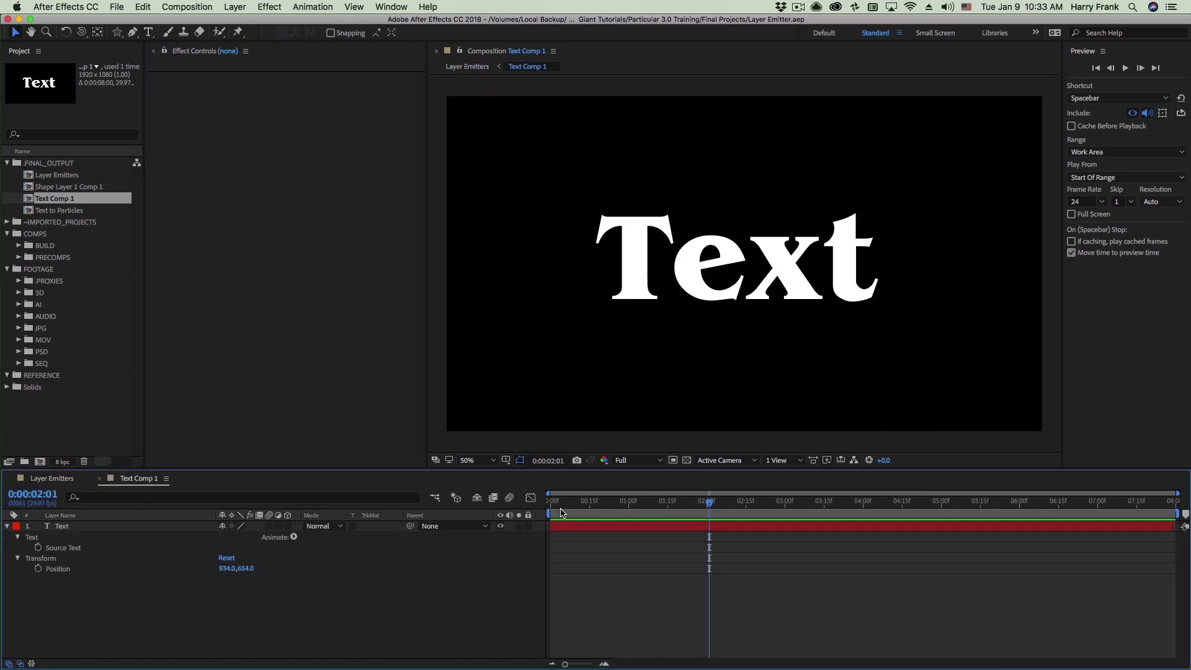
Add a Tracking animator, keyframing Tracking Amount from 0 at frame 0 to 219 at 0:00:02:29.
{"action": "key", "text": "Home"}
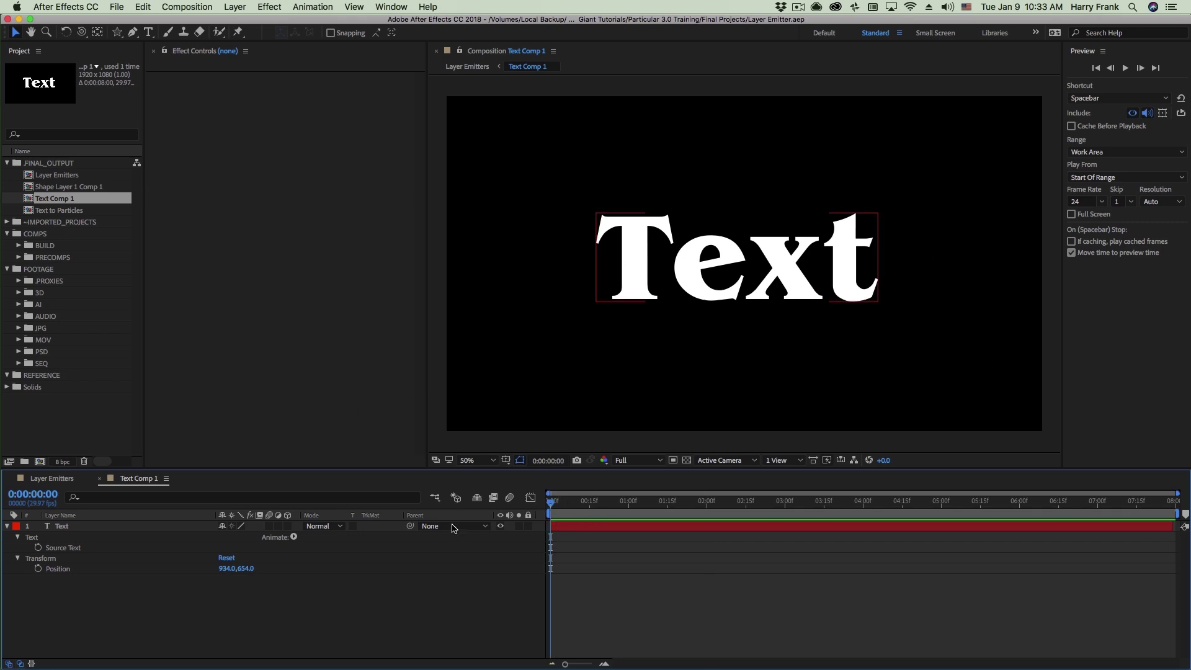
{"action": "left_click", "coordinate": [294, 538]}
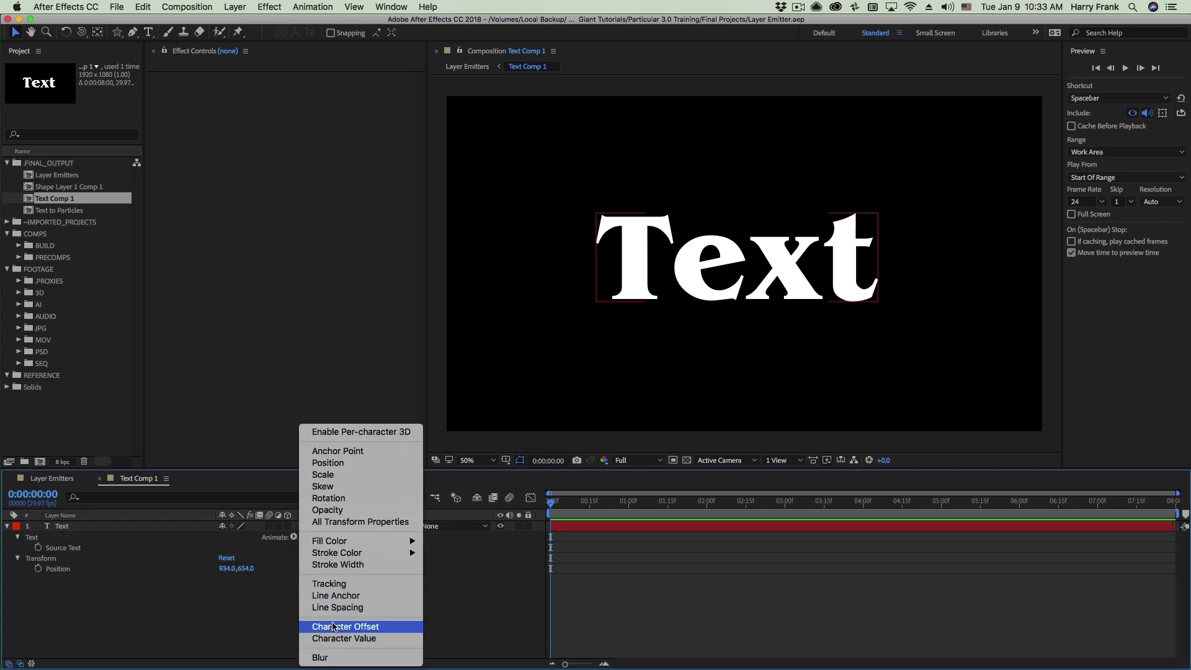
{"action": "left_click", "coordinate": [340, 585]}
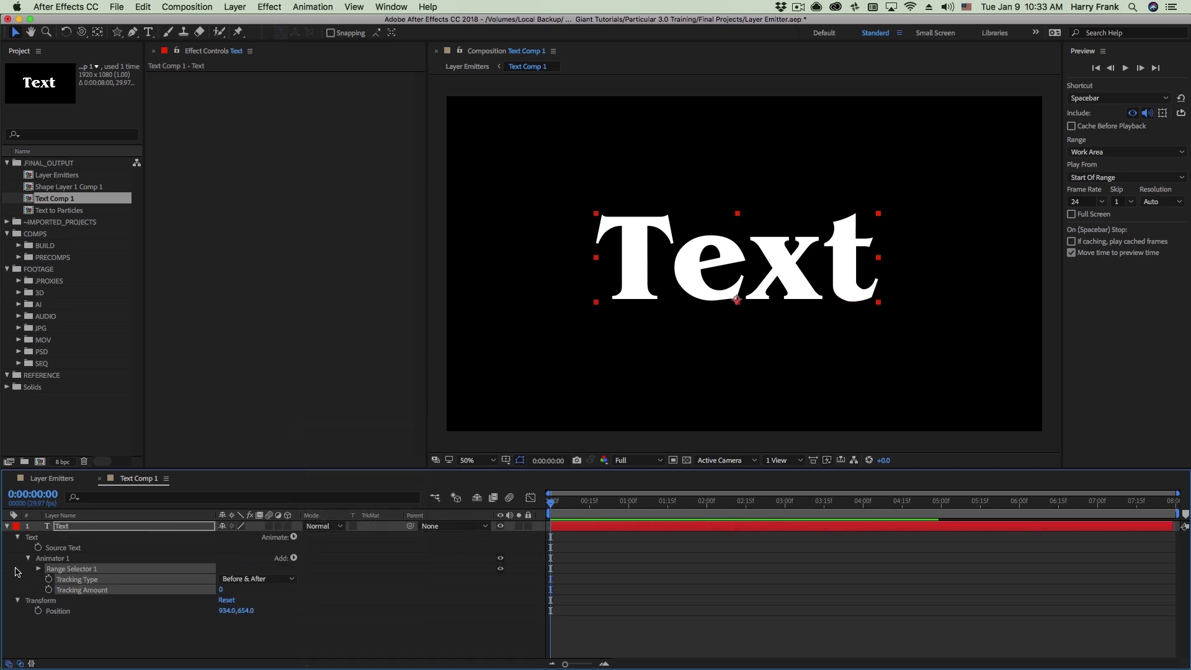
{"action": "left_click", "coordinate": [49, 589]}
{"action": "left_click_drag", "start_coordinate": [699, 507], "coordinate": [782, 504]}
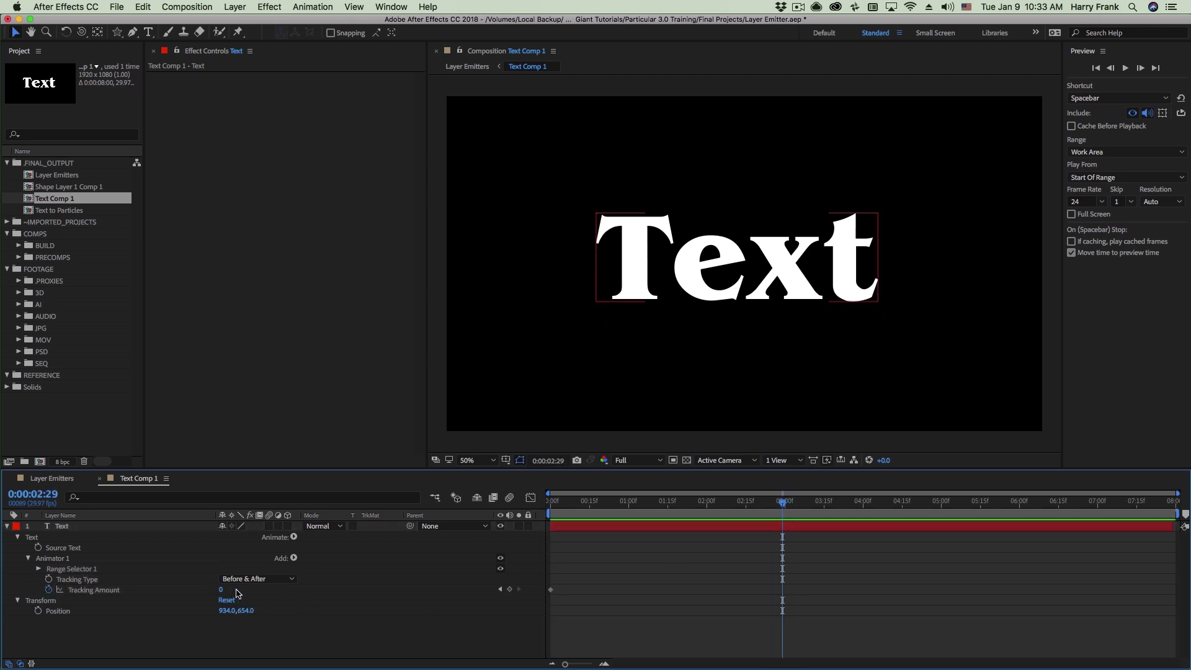
{"action": "left_click_drag", "start_coordinate": [223, 590], "coordinate": [358, 590]}
{"action": "key", "text": "Home"}
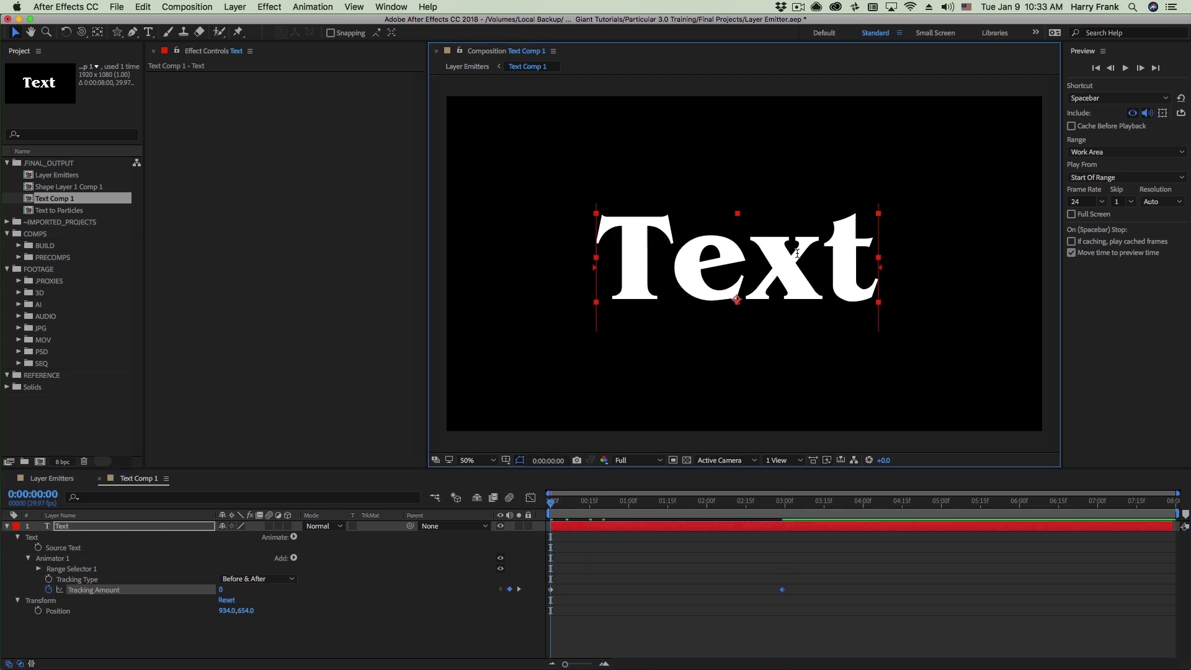
Colour the letters 'ex' red with fill FF0000.
{"action": "double_click", "coordinate": [805, 257]}
{"action": "left_click", "coordinate": [805, 257]}
{"action": "left_click", "coordinate": [689, 261], "text": "shift"}
{"action": "left_click", "coordinate": [1169, 341]}
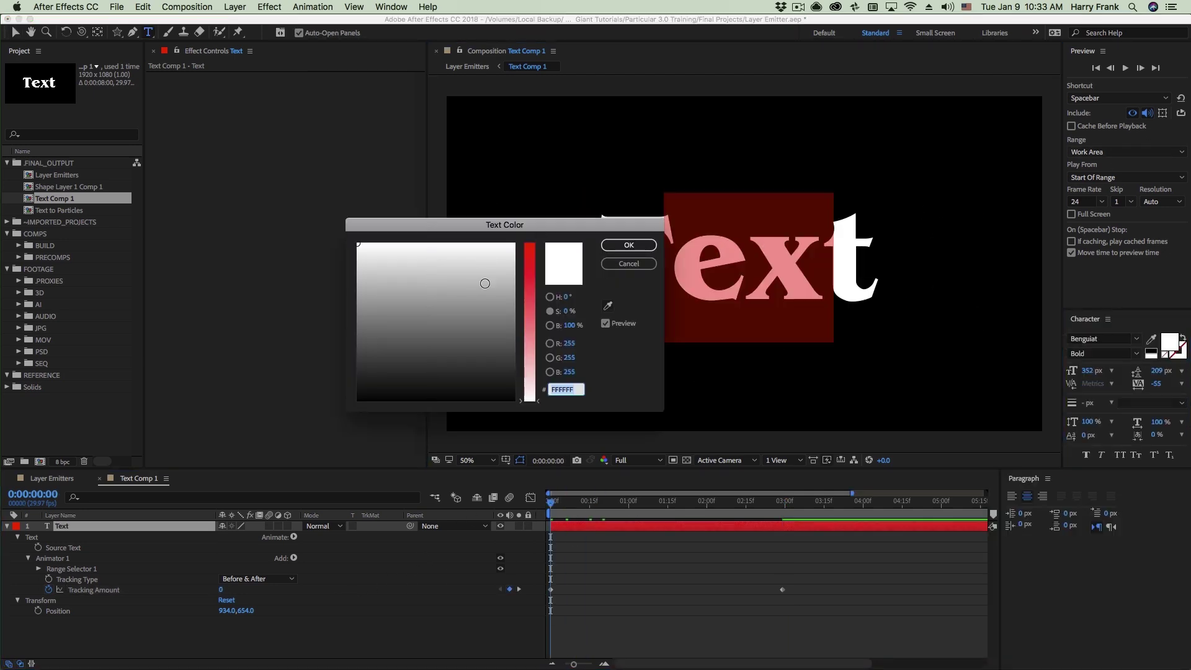
{"action": "type", "text": "FF0000"}
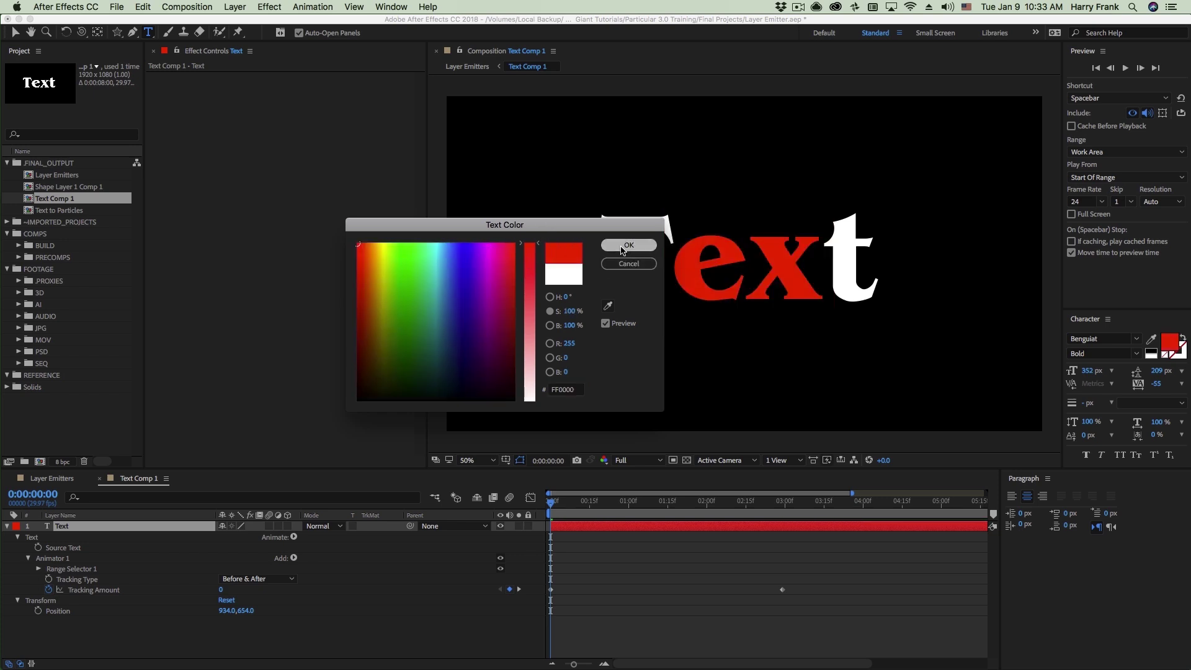
{"action": "left_click", "coordinate": [640, 246]}
{"action": "left_click", "coordinate": [515, 621]}
Add a Fill Hue animator keyframed from 0x at the start to 1x at 2:29, then preview.
{"action": "left_click", "coordinate": [294, 538]}
{"action": "mouse_move", "coordinate": [332, 542]}
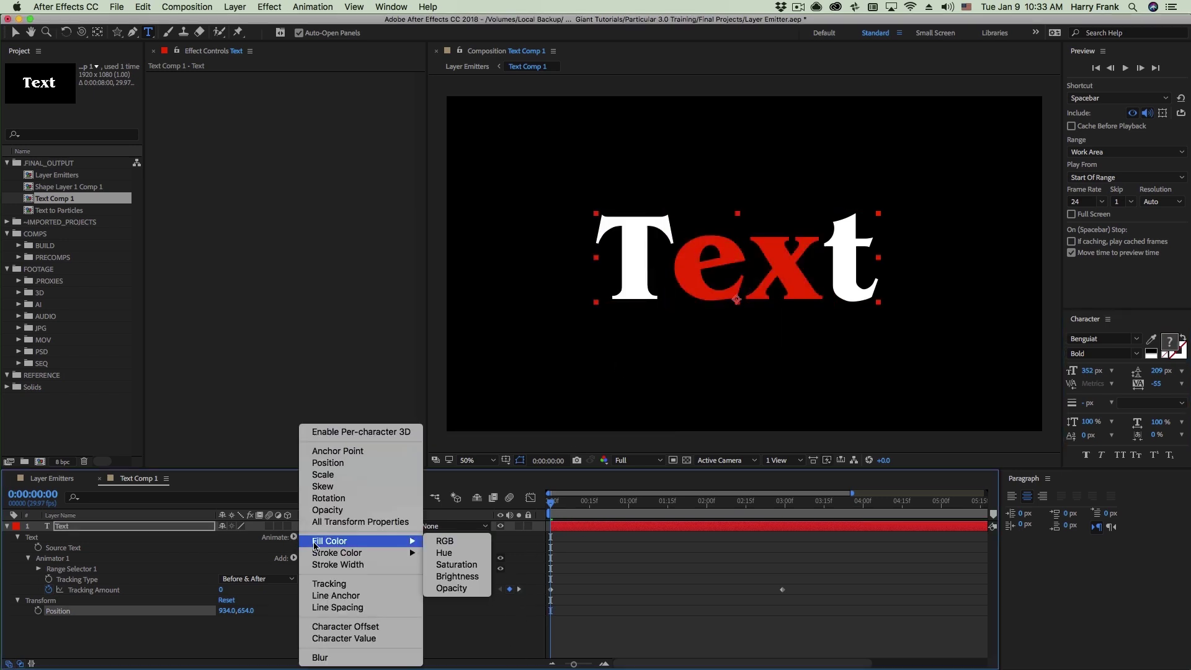
{"action": "left_click", "coordinate": [447, 554]}
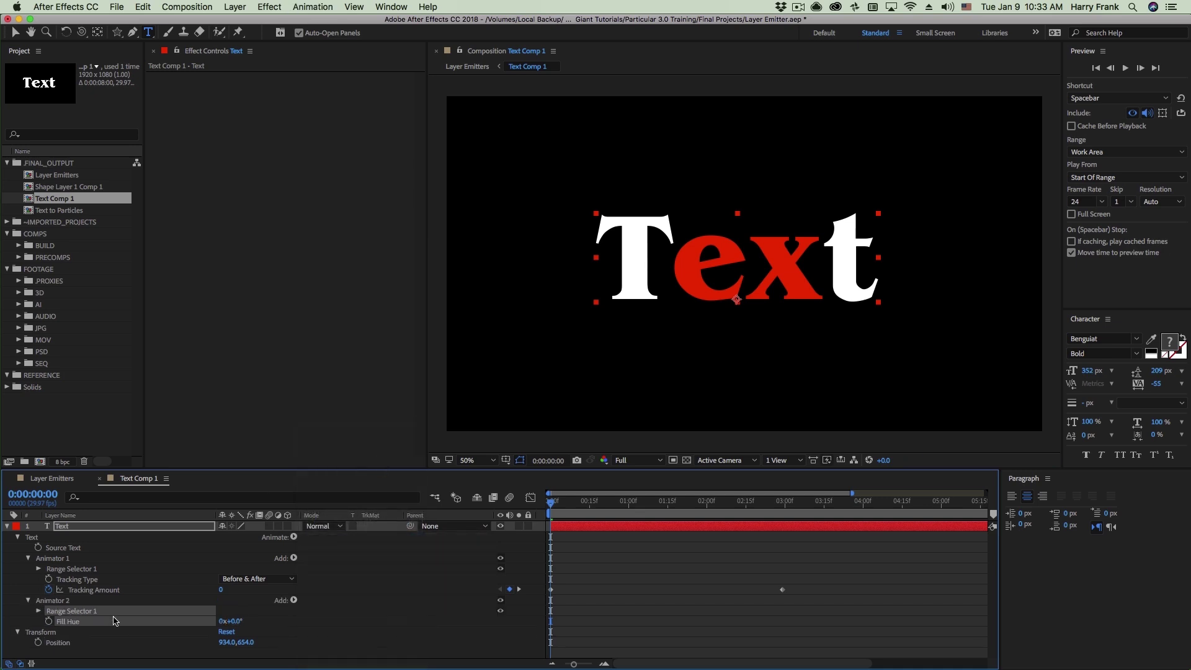
{"action": "left_click", "coordinate": [48, 621]}
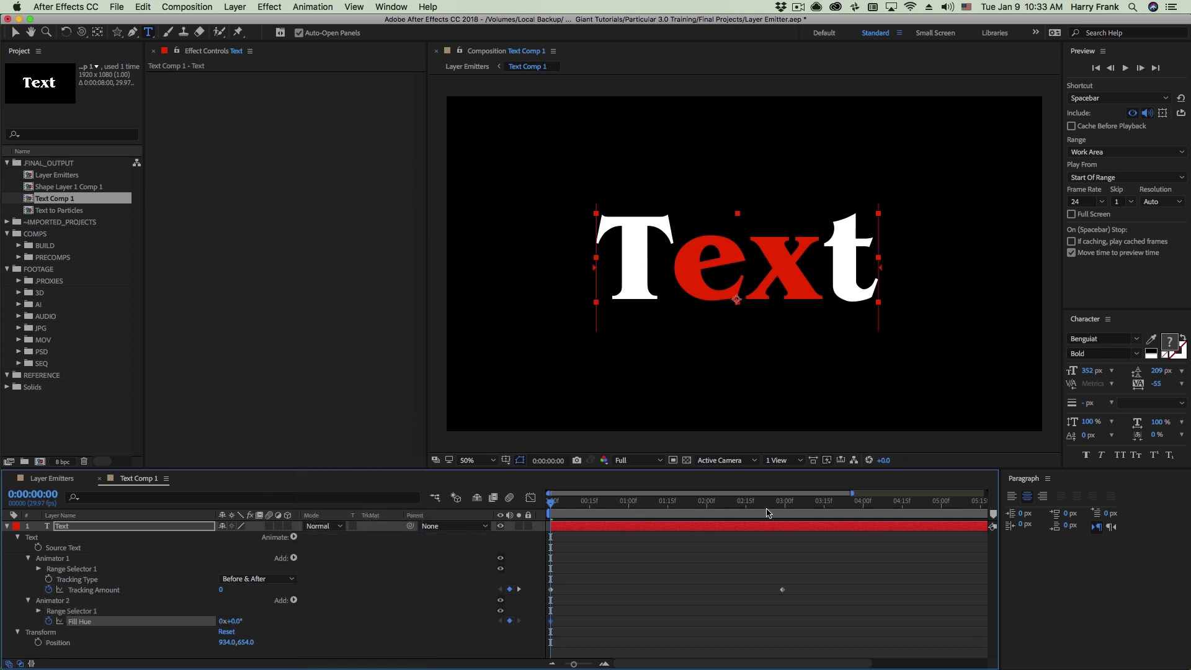
{"action": "key", "text": "k"}
{"action": "left_click", "coordinate": [223, 621]}
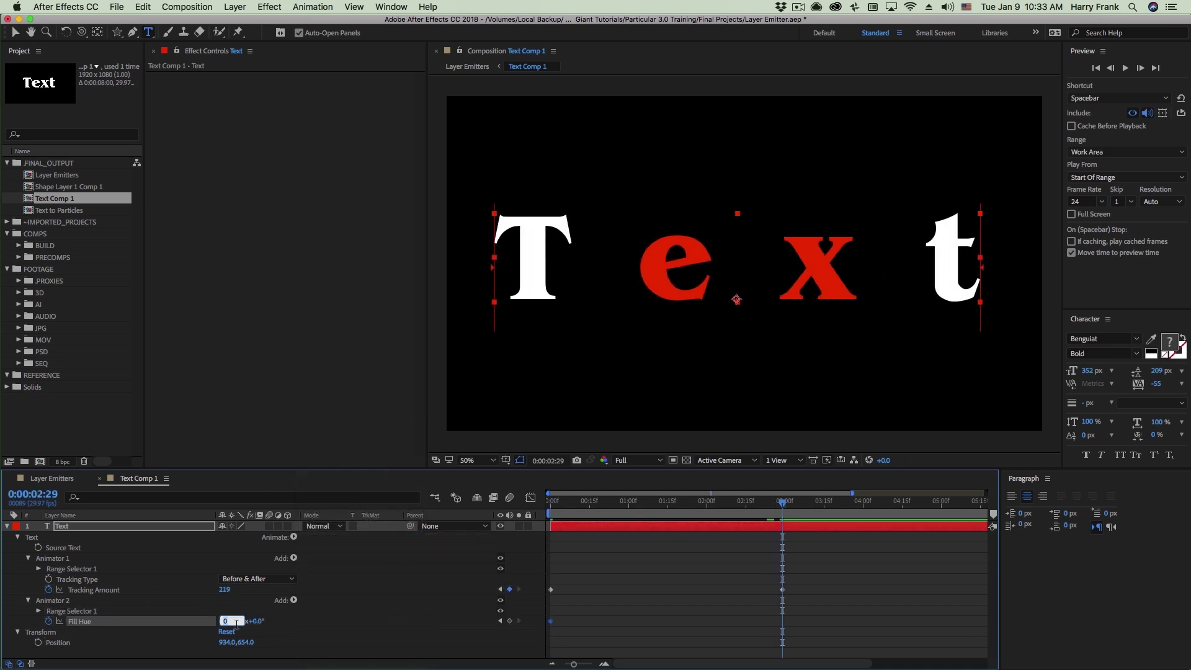
{"action": "type", "text": "1"}
{"action": "left_click", "coordinate": [381, 622]}
{"action": "key", "text": "space"}
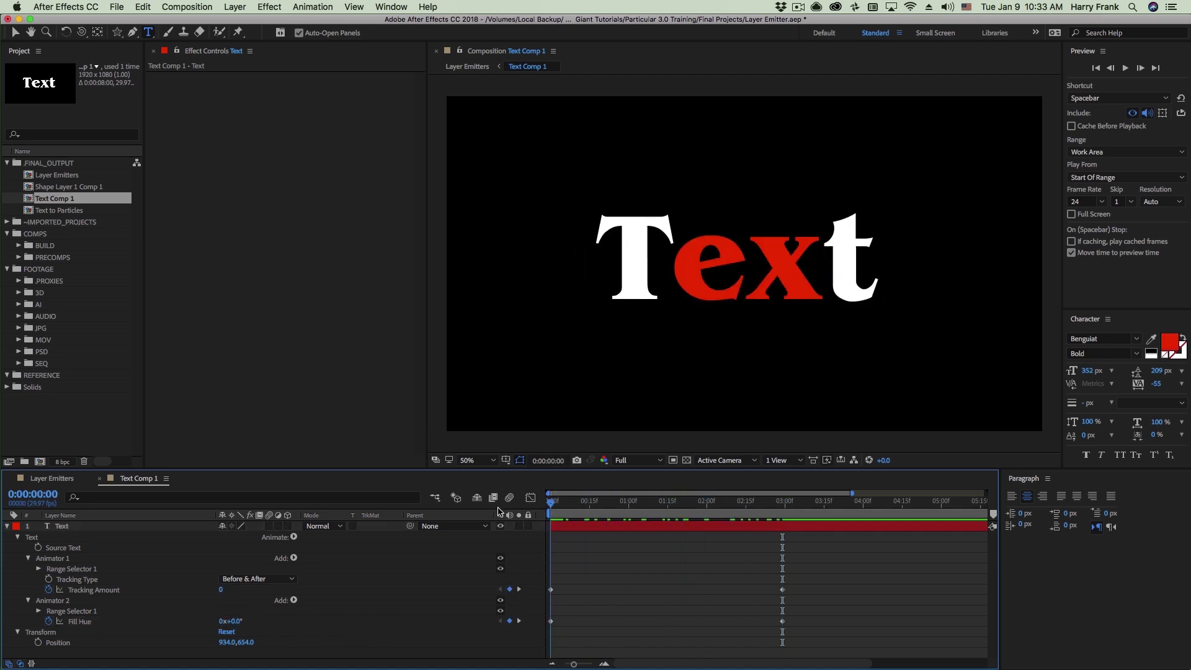
Close Text Comp 1, select the Particular layer in Layer Emitters, and play a preview.
{"action": "key", "text": "super+w"}
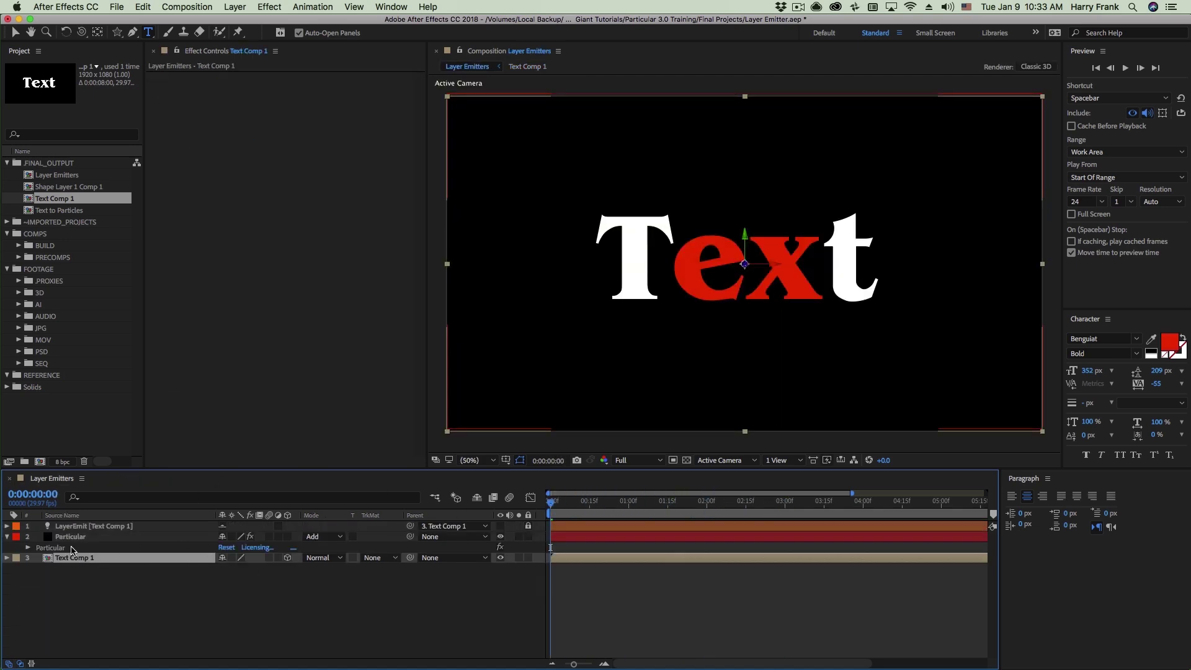
{"action": "left_click", "coordinate": [73, 548]}
{"action": "key", "text": "v"}
{"action": "key", "text": "space"}
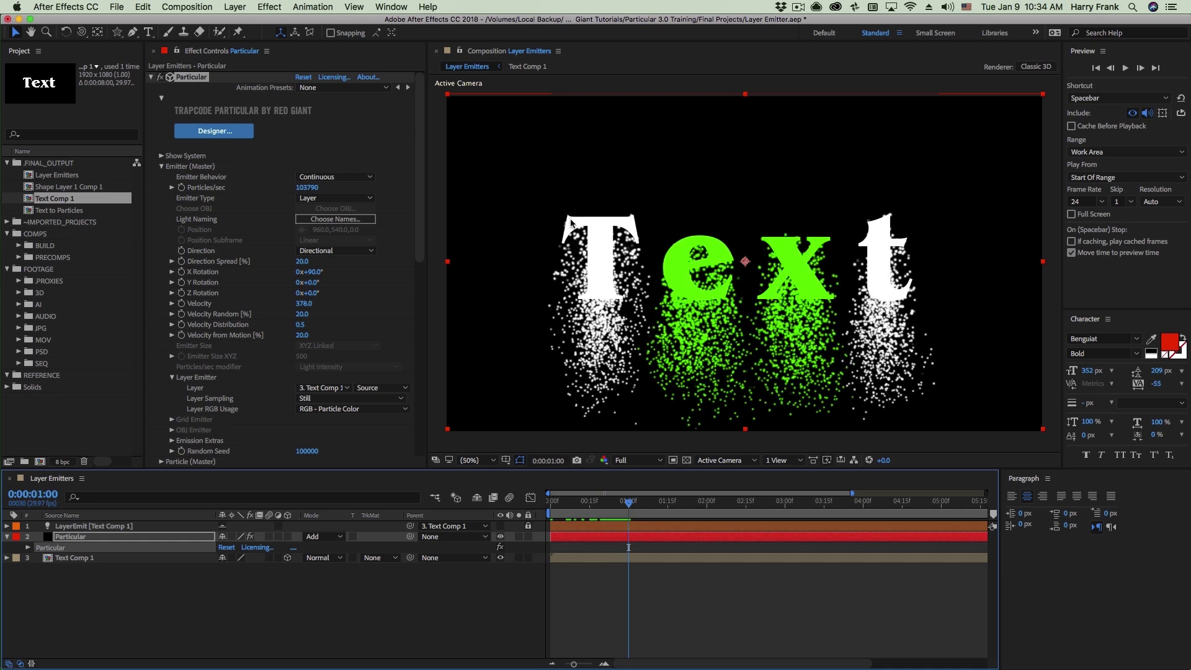
Scrub between 1:02 and 1:25 to watch particles turn blue, then open Layer RGB Usage.
{"action": "left_click_drag", "start_coordinate": [628, 502], "coordinate": [639, 507]}
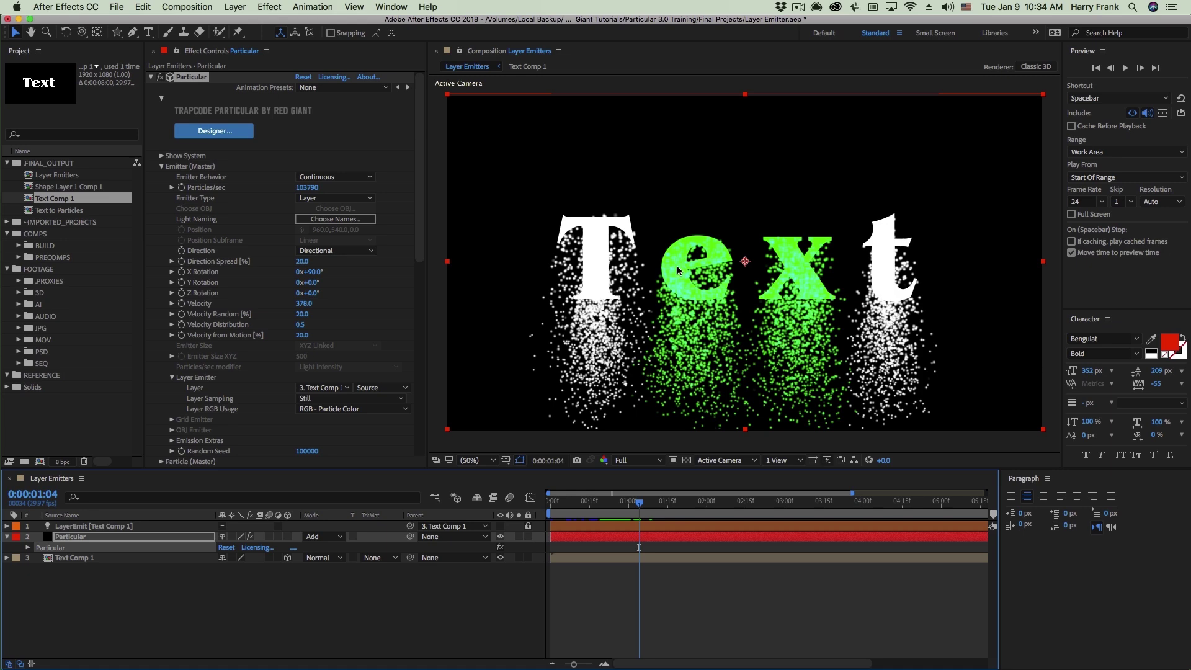
{"action": "left_click", "coordinate": [634, 504]}
{"action": "left_click_drag", "start_coordinate": [634, 504], "coordinate": [694, 510]}
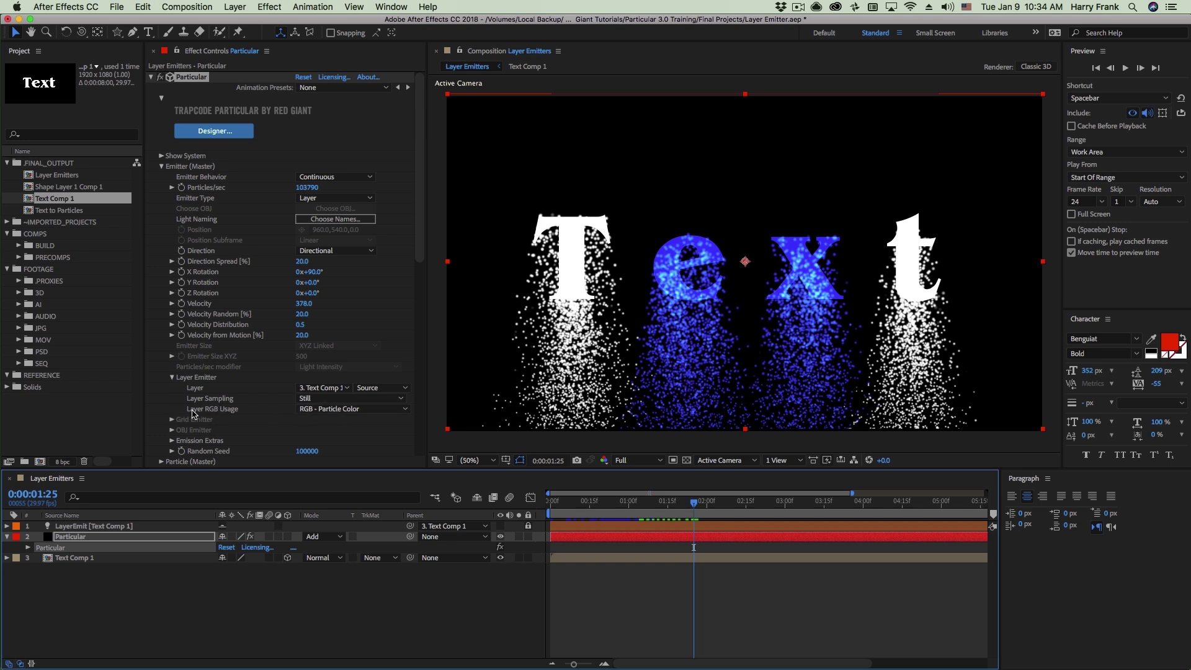
{"action": "left_click", "coordinate": [312, 410]}
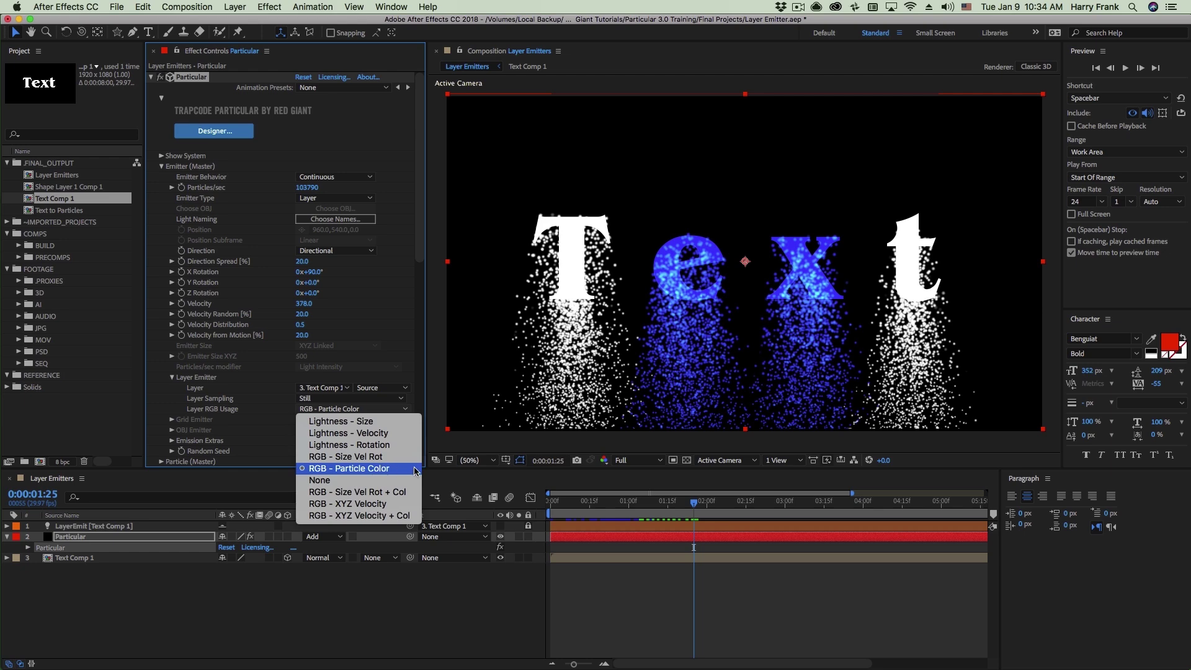
Leave Layer RGB Usage unchanged, keep Layer Sampling on Still, and preview to about 3 seconds.
{"action": "left_click", "coordinate": [335, 470]}
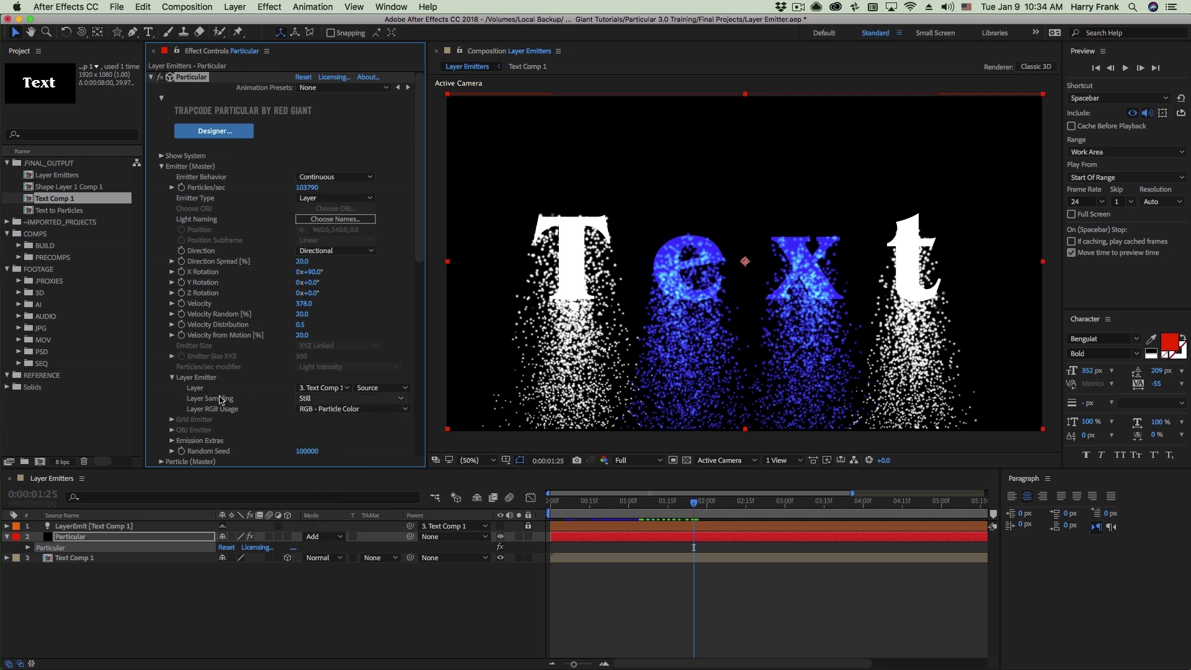
{"action": "left_click", "coordinate": [320, 402]}
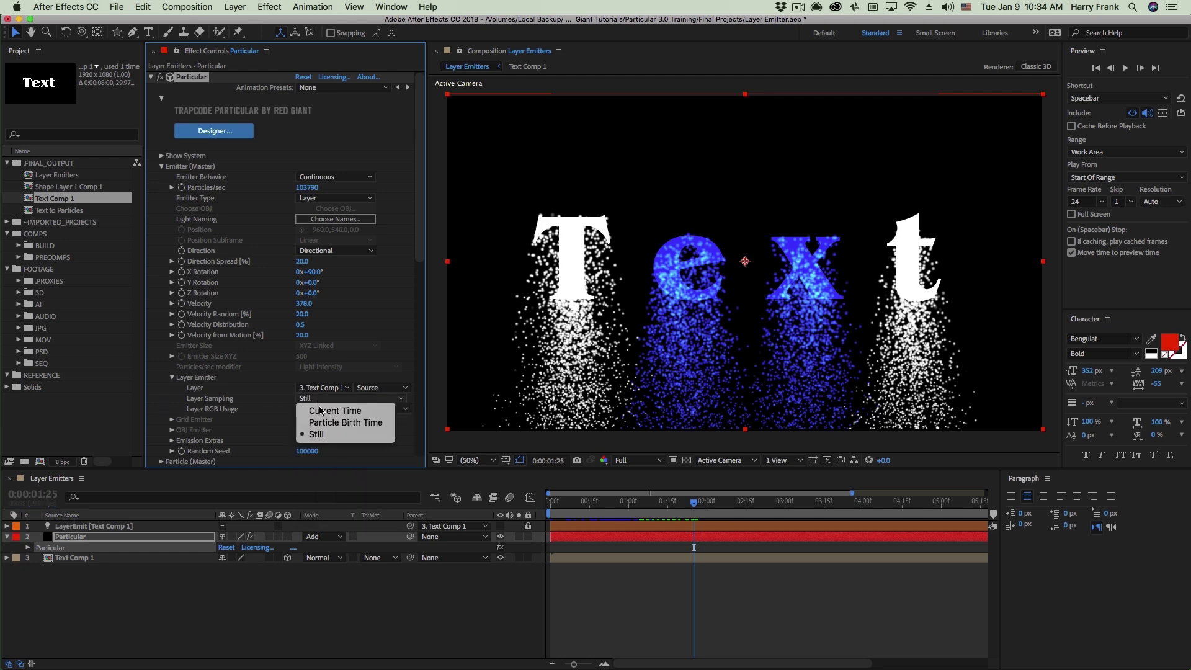
{"action": "left_click", "coordinate": [349, 434]}
{"action": "key", "text": "space"}
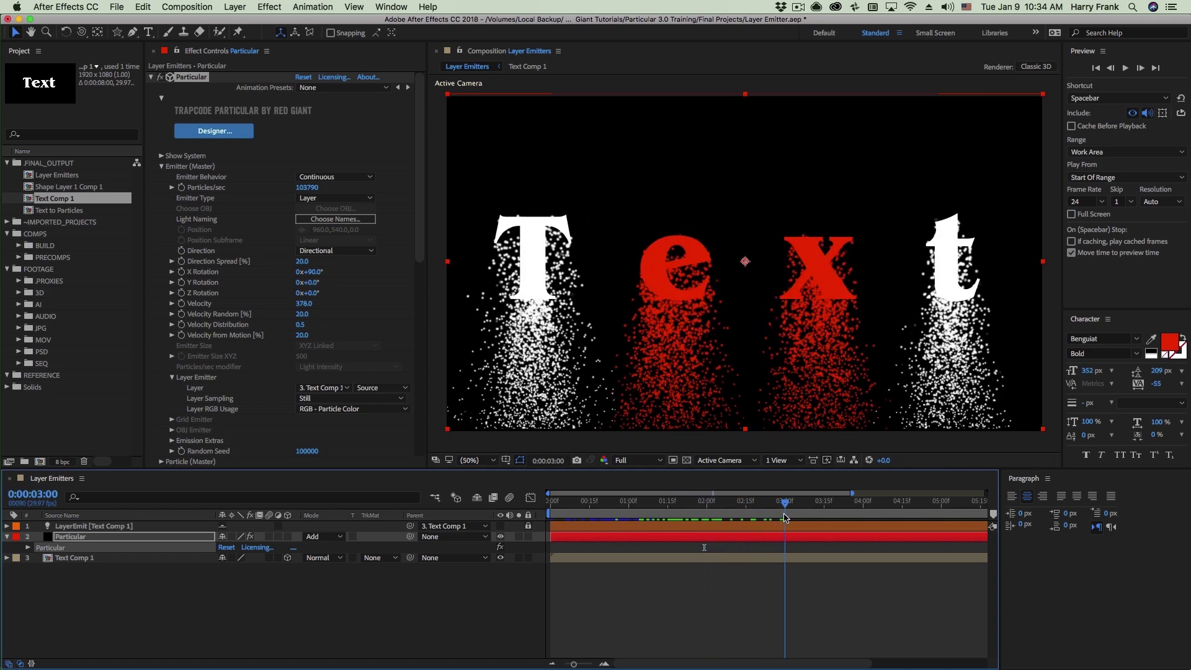
Inside Text Comp 1, trim the Text layer's out-point to 3:04.
{"action": "left_click", "coordinate": [116, 560]}
{"action": "double_click", "coordinate": [117, 562]}
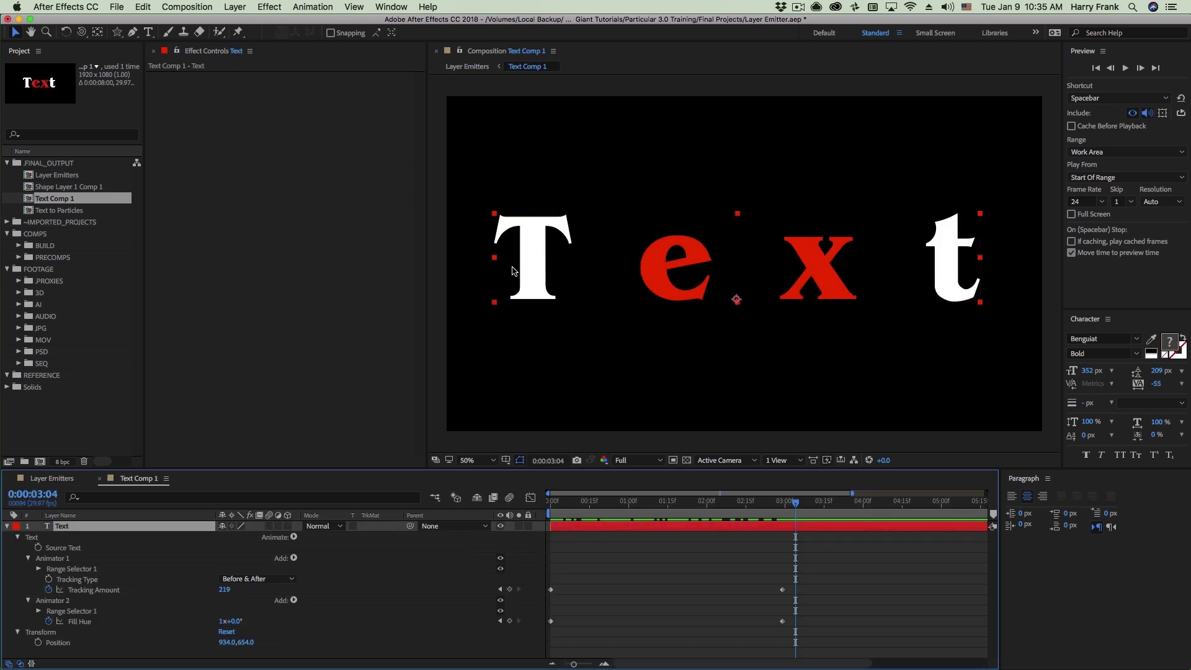
{"action": "key", "text": "alt+]"}
Back in Layer Emitters, preview and check the frames around 3:10, then select Particular.
{"action": "key", "text": "super+w"}
{"action": "key", "text": "space"}
{"action": "left_click", "coordinate": [810, 514]}
{"action": "mouse_move", "coordinate": [809, 514]}
{"action": "left_mouse_down"}
{"action": "mouse_move", "coordinate": [789, 514]}
{"action": "mouse_move", "coordinate": [816, 514]}
{"action": "left_mouse_up"}
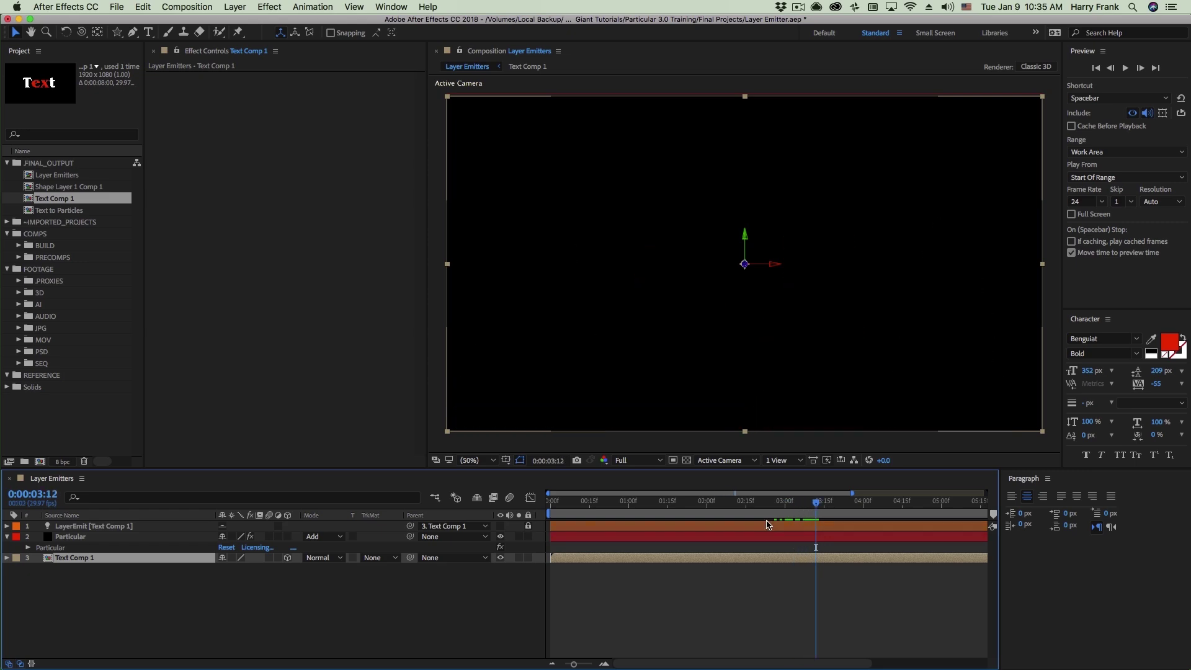
{"action": "left_click", "coordinate": [59, 539]}
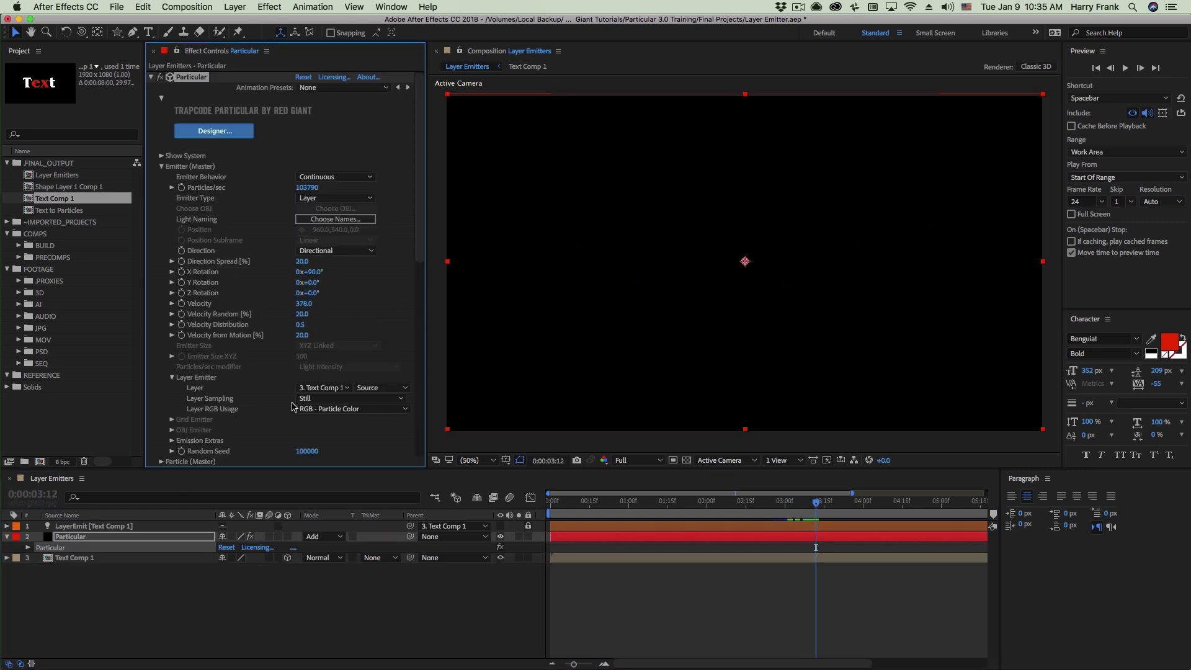
Set Layer Sampling to Particle Birth Time and step through the frames from 0:15.
{"action": "left_click", "coordinate": [300, 400]}
{"action": "left_click", "coordinate": [329, 426]}
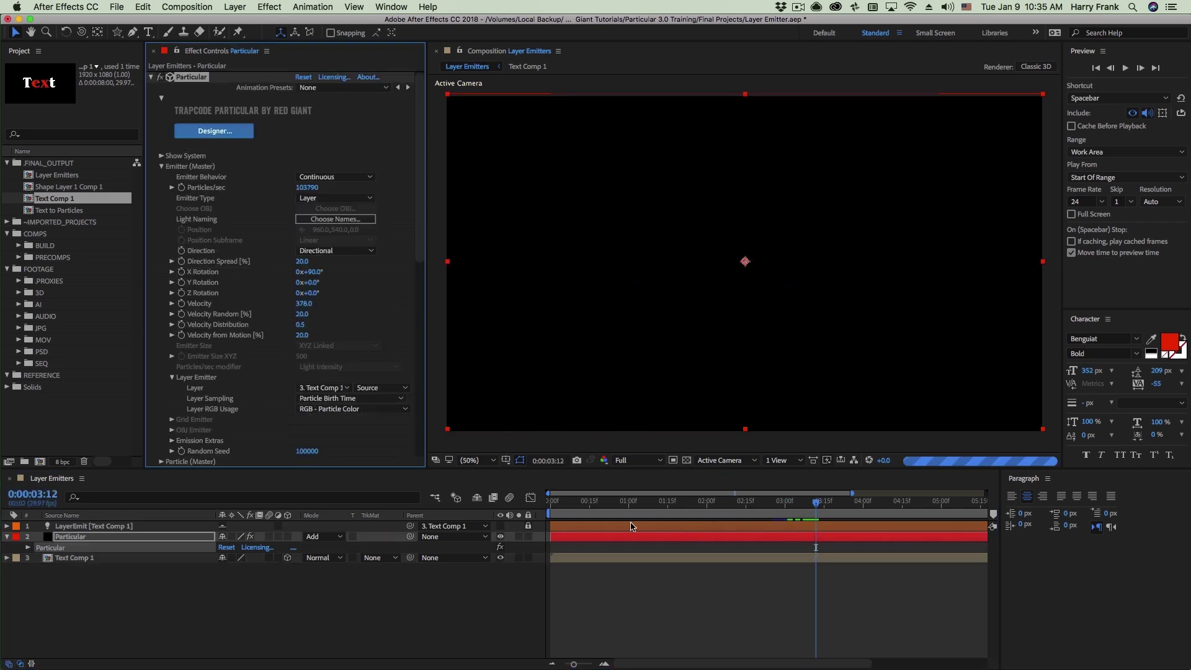
{"action": "left_click", "coordinate": [589, 509]}
{"action": "key", "text": "space"}
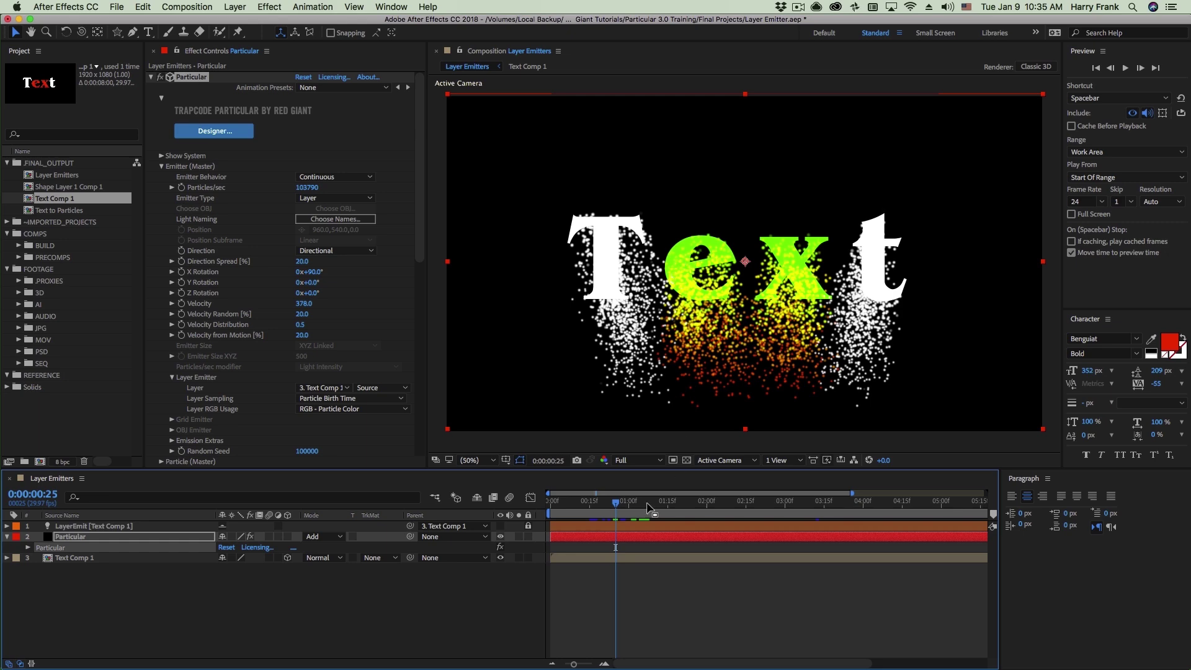
Scrub to 2:07, play and stop the preview, then return to 1:25 to inspect colours.
{"action": "mouse_move", "coordinate": [614, 506]}
{"action": "left_mouse_down"}
{"action": "mouse_move", "coordinate": [731, 507]}
{"action": "mouse_move", "coordinate": [538, 510]}
{"action": "mouse_move", "coordinate": [600, 515]}
{"action": "left_mouse_up"}
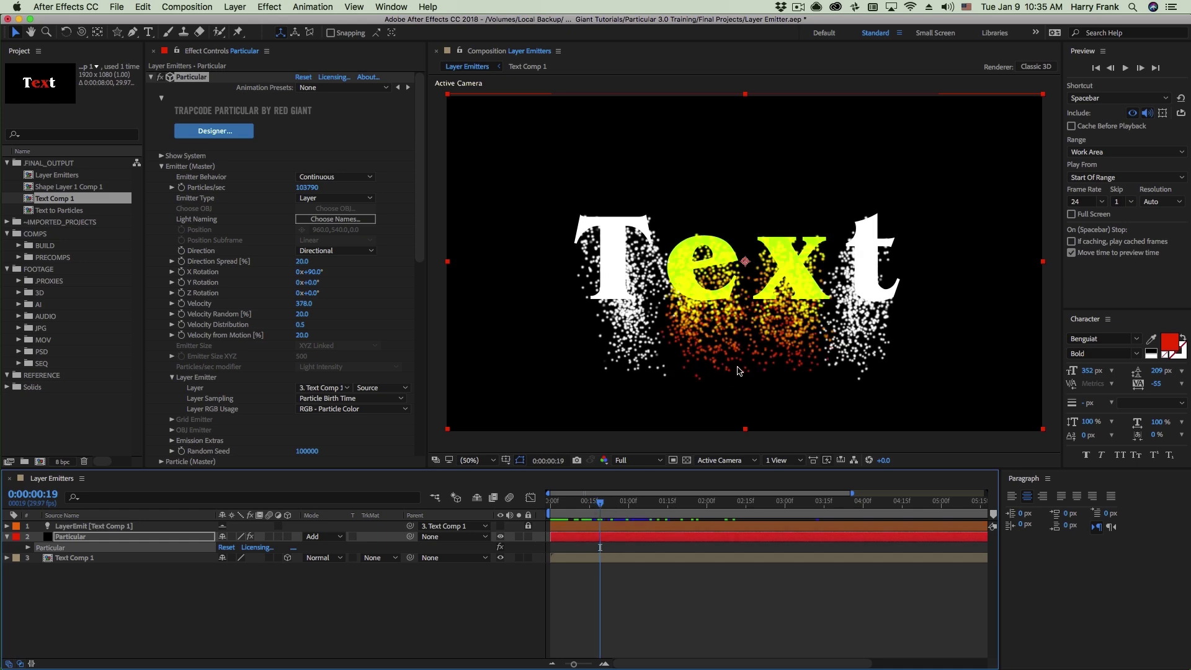
{"action": "key", "text": "space"}
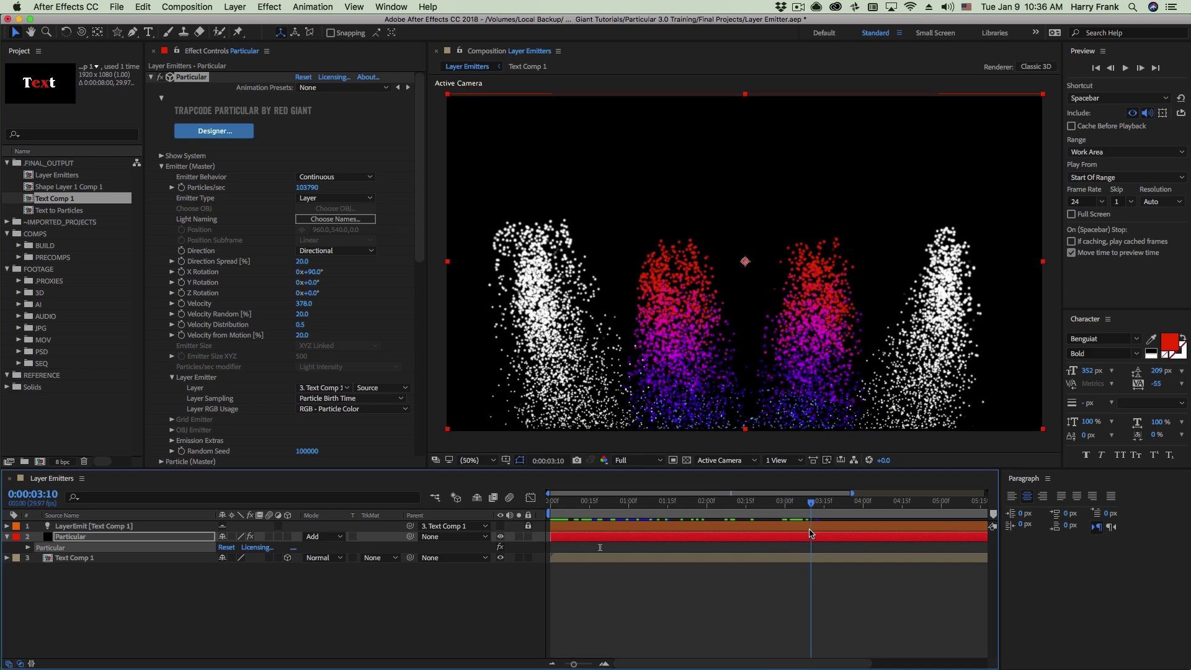
{"action": "key", "text": "space"}
{"action": "key", "text": "space"}
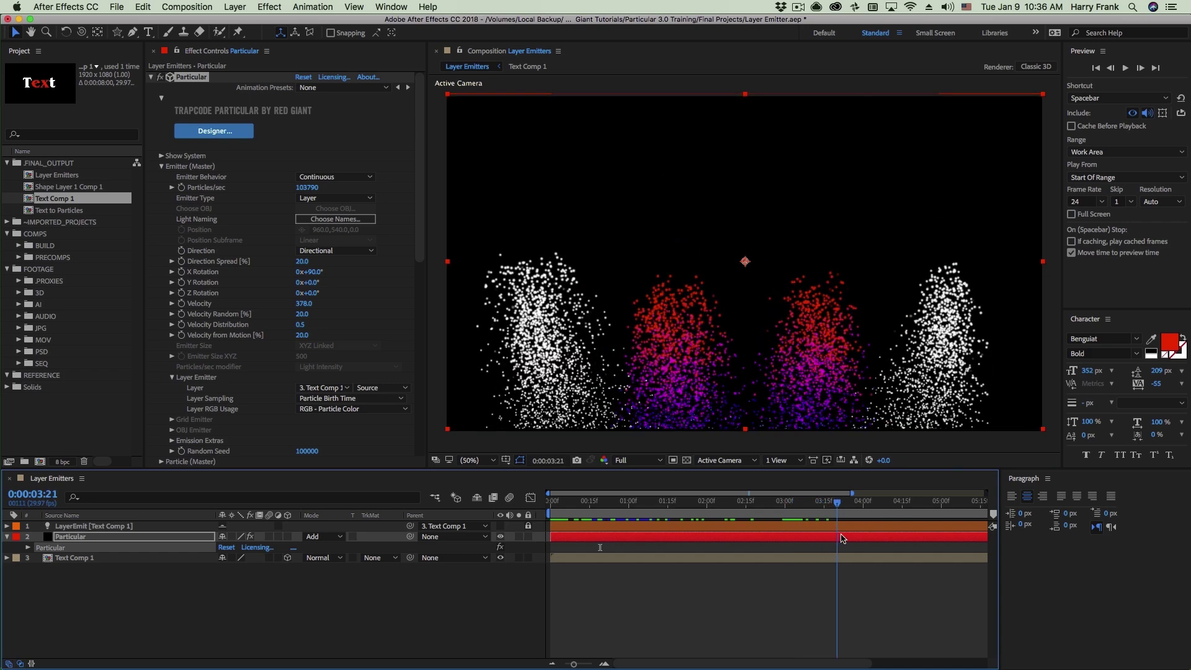
{"action": "left_click_drag", "start_coordinate": [845, 539], "coordinate": [730, 538]}
Set Layer Sampling to Current Time and move the playhead to 1:14.
{"action": "left_click", "coordinate": [348, 398]}
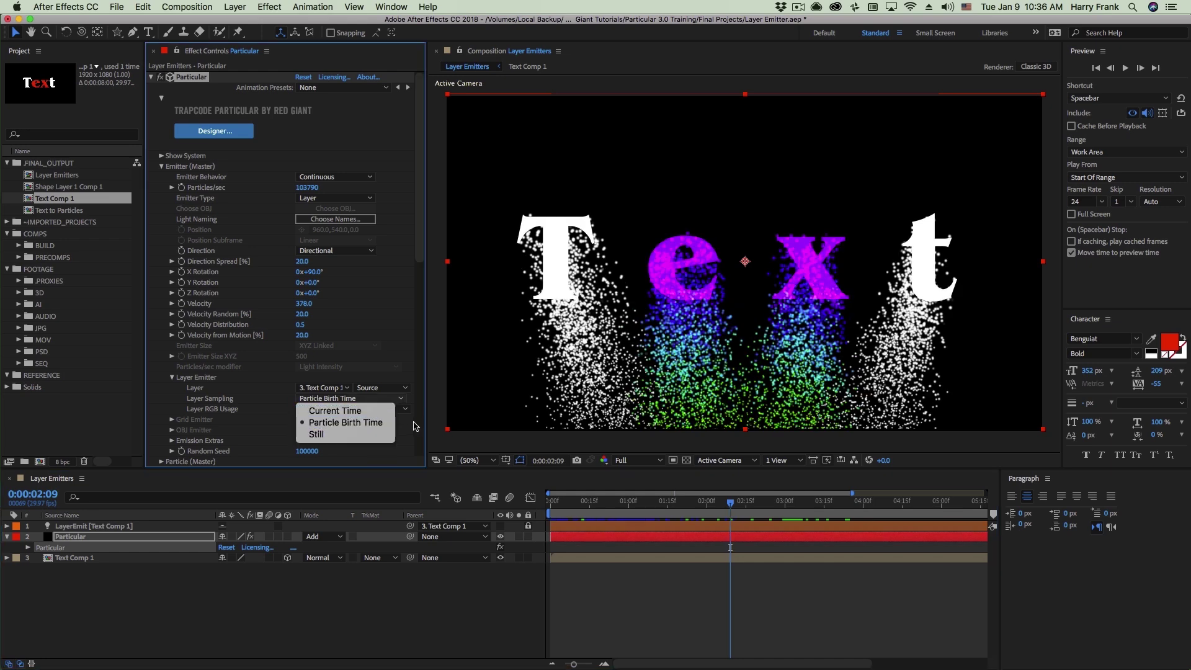
{"action": "left_click", "coordinate": [364, 410]}
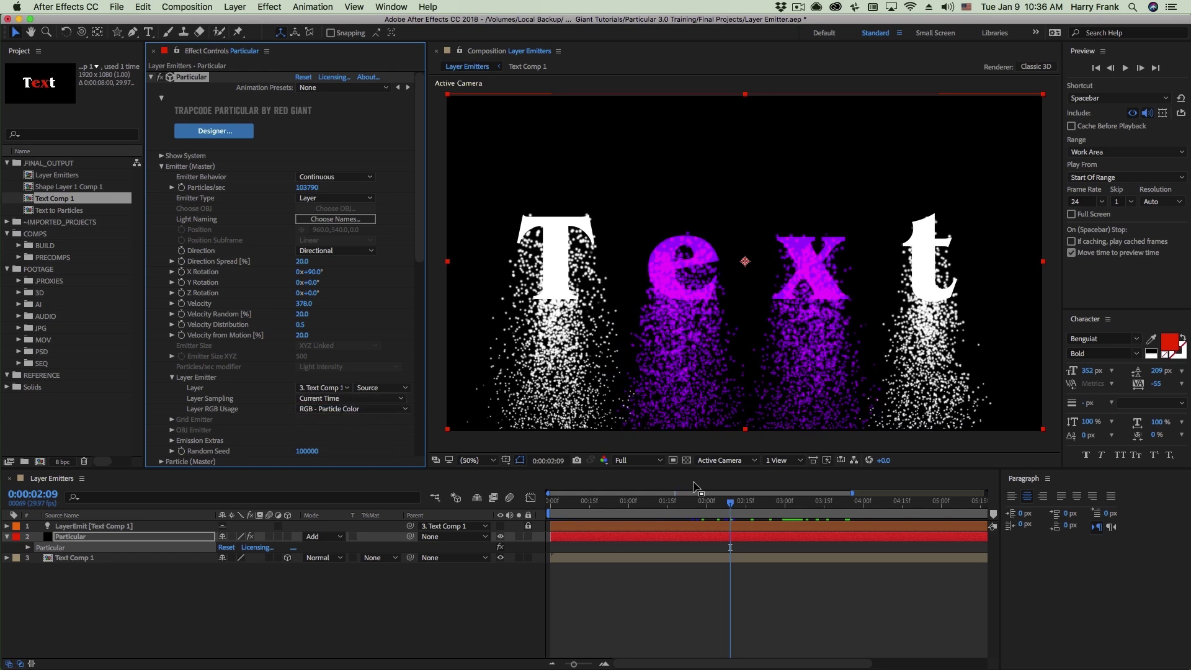
{"action": "left_click_drag", "start_coordinate": [730, 500], "coordinate": [665, 501]}
Compare against Still sampling, then switch Layer Sampling back to Current Time.
{"action": "left_click", "coordinate": [313, 399]}
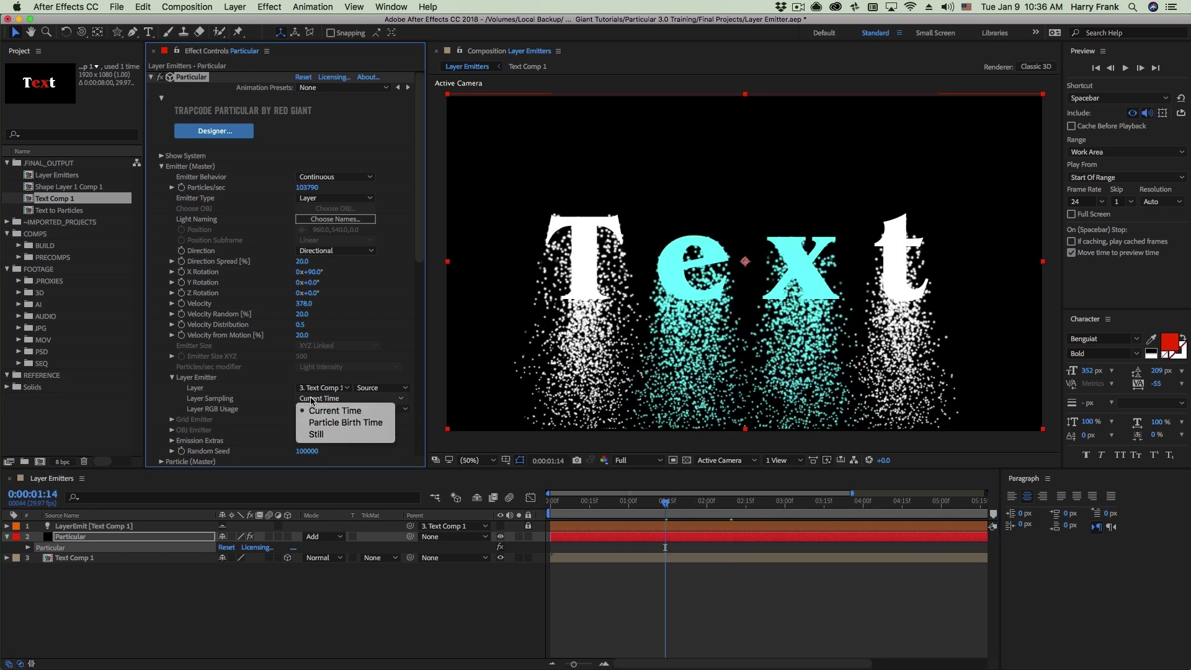
{"action": "left_click", "coordinate": [316, 434]}
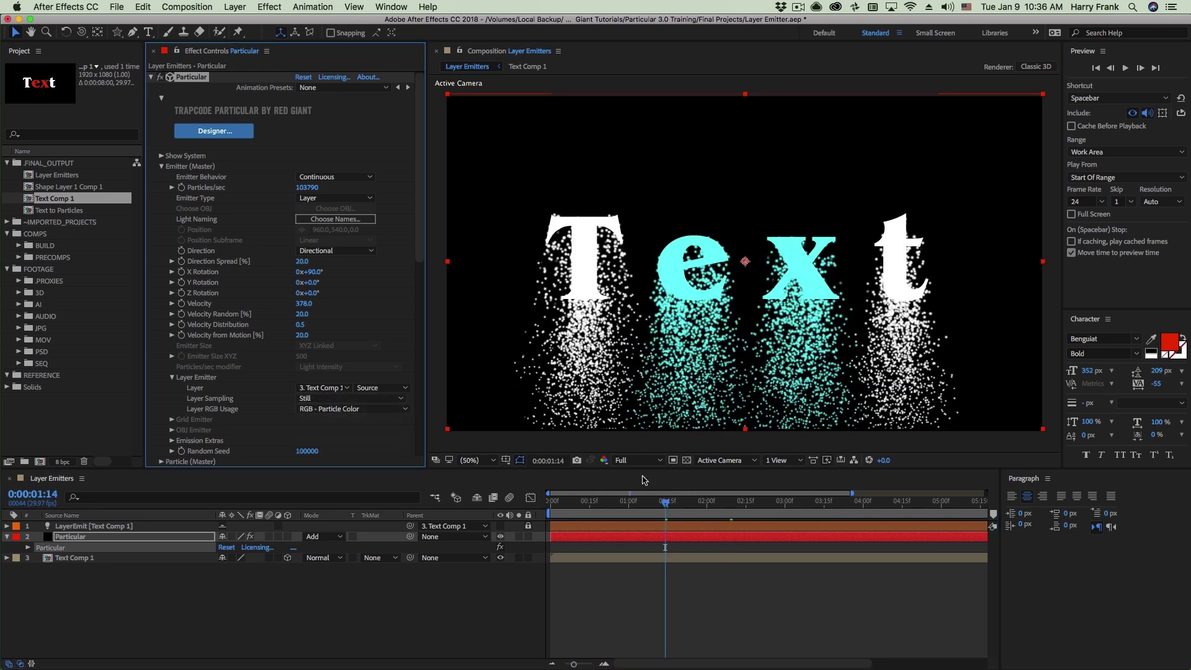
{"action": "left_click", "coordinate": [322, 399]}
{"action": "left_click", "coordinate": [324, 398]}
{"action": "left_click", "coordinate": [324, 398]}
{"action": "left_click", "coordinate": [338, 409]}
{"action": "left_click", "coordinate": [667, 327]}
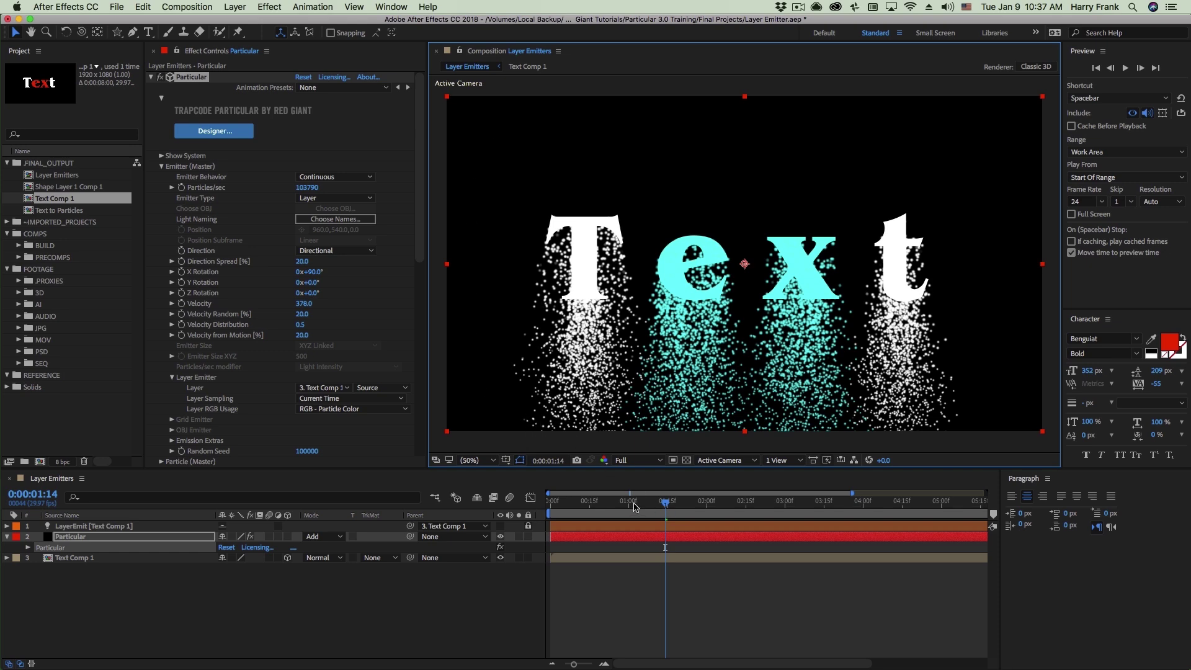
{"action": "left_click_drag", "start_coordinate": [623, 502], "coordinate": [665, 506]}
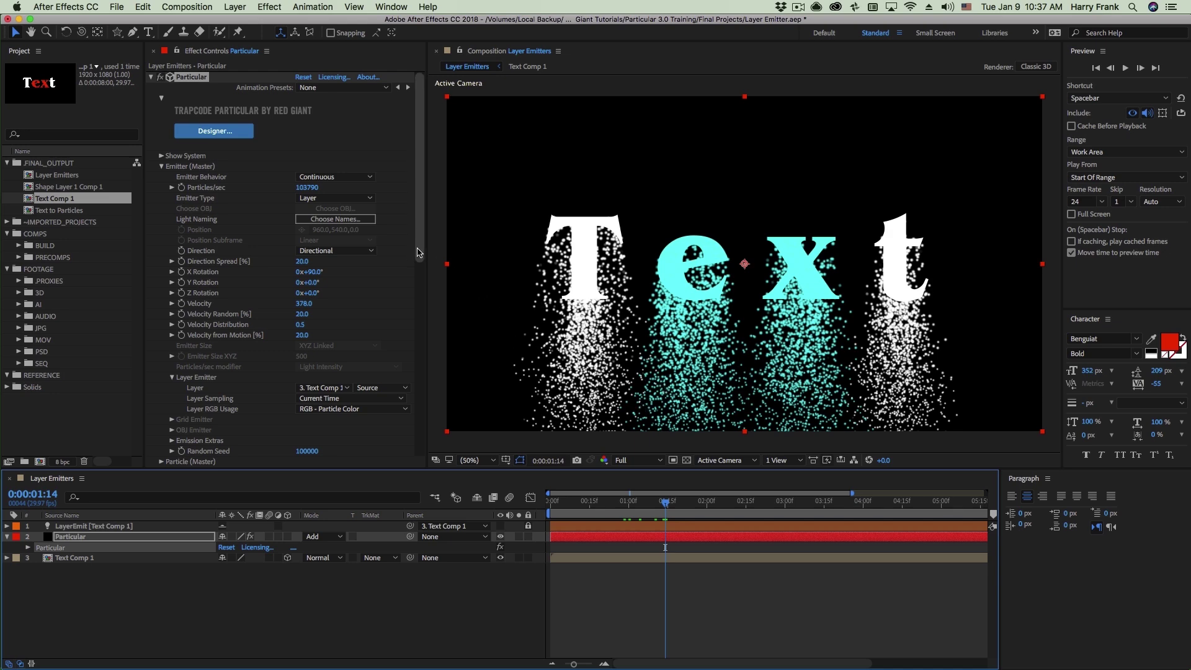
{"action": "scroll", "coordinate": [179, 186], "scroll_direction": "down", "scroll_amount": 12}
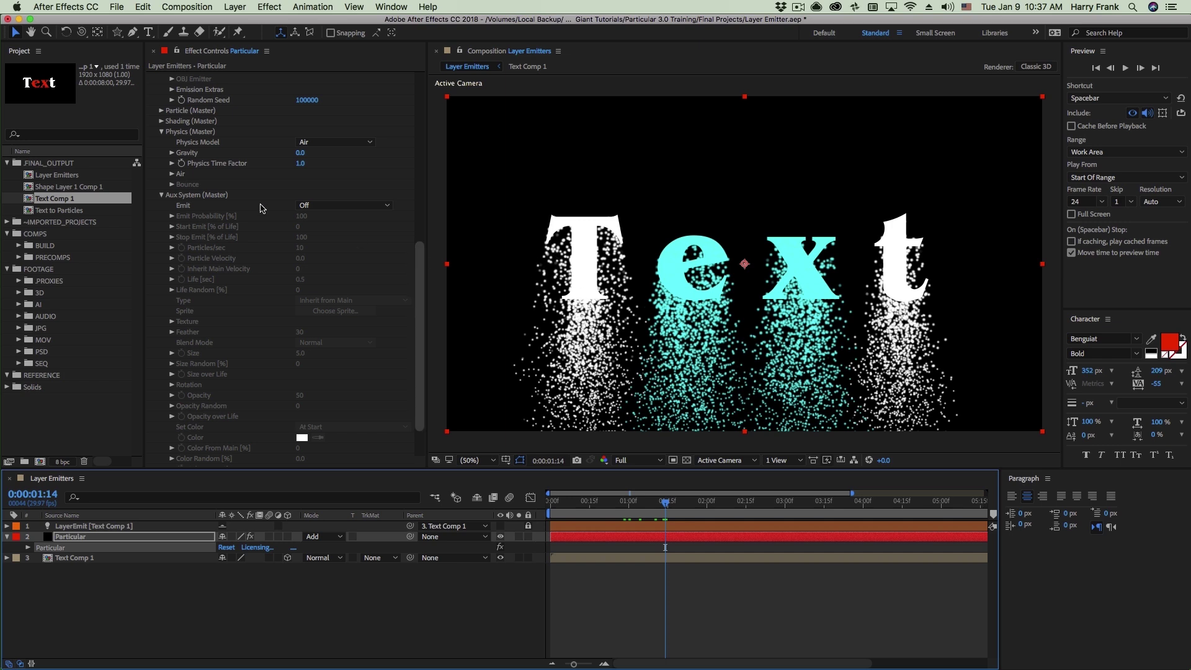
{"action": "left_click", "coordinate": [343, 205]}
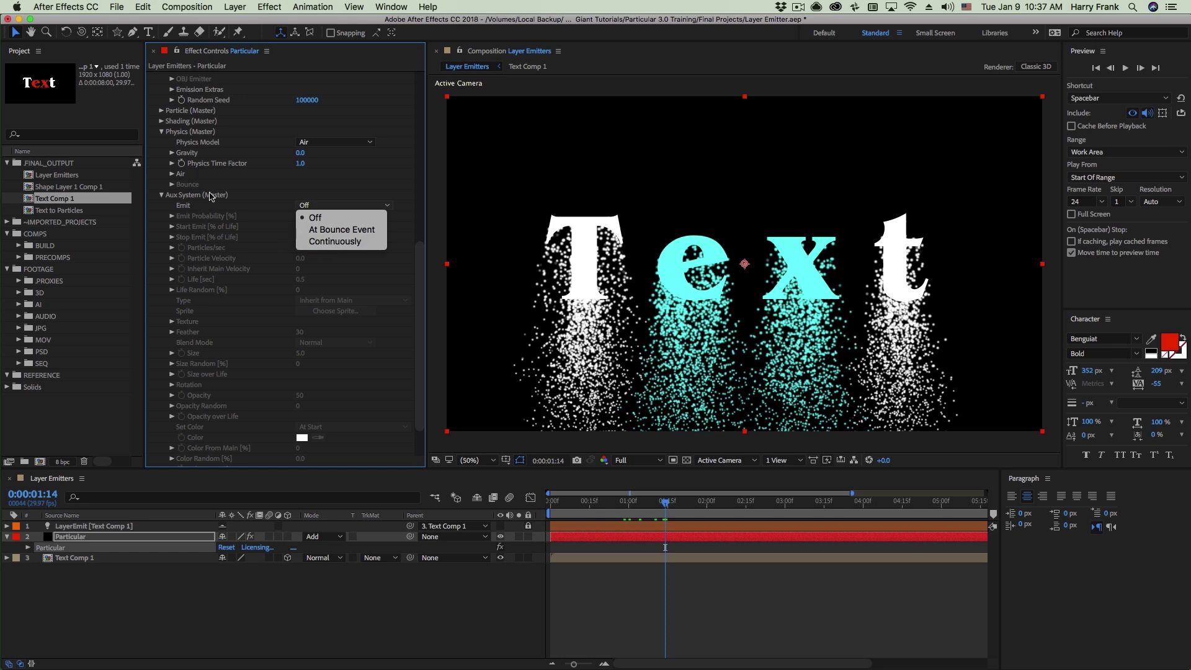
{"action": "left_click", "coordinate": [335, 241]}
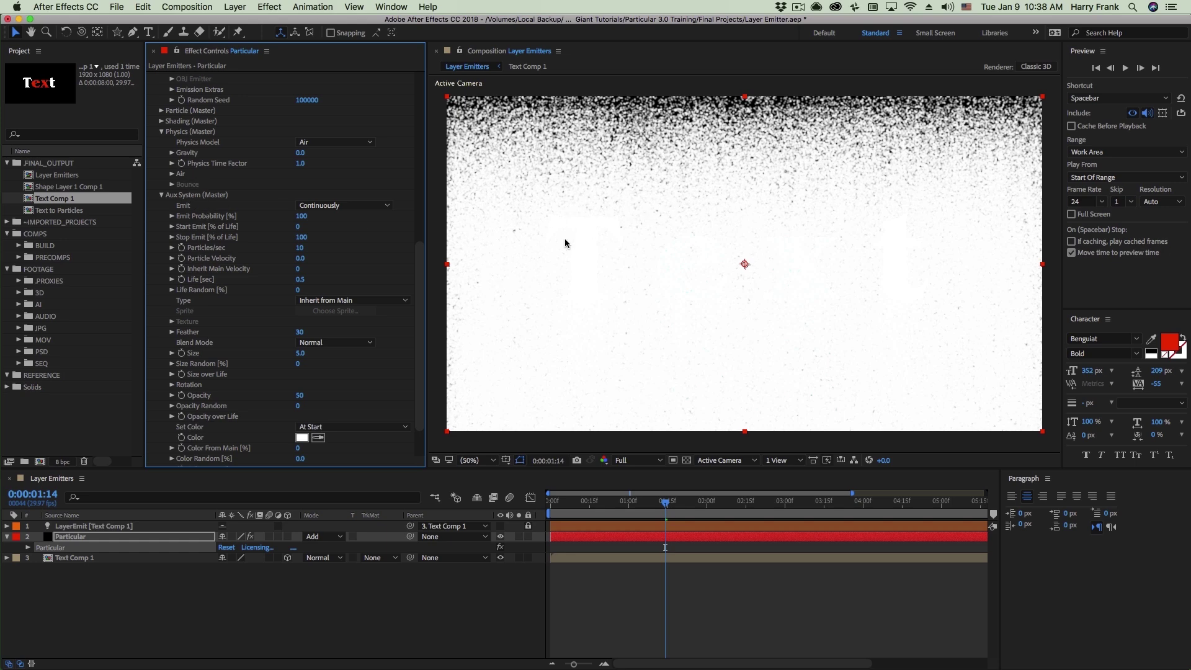
{"action": "scroll", "coordinate": [279, 266], "scroll_direction": "down", "scroll_amount": 4}
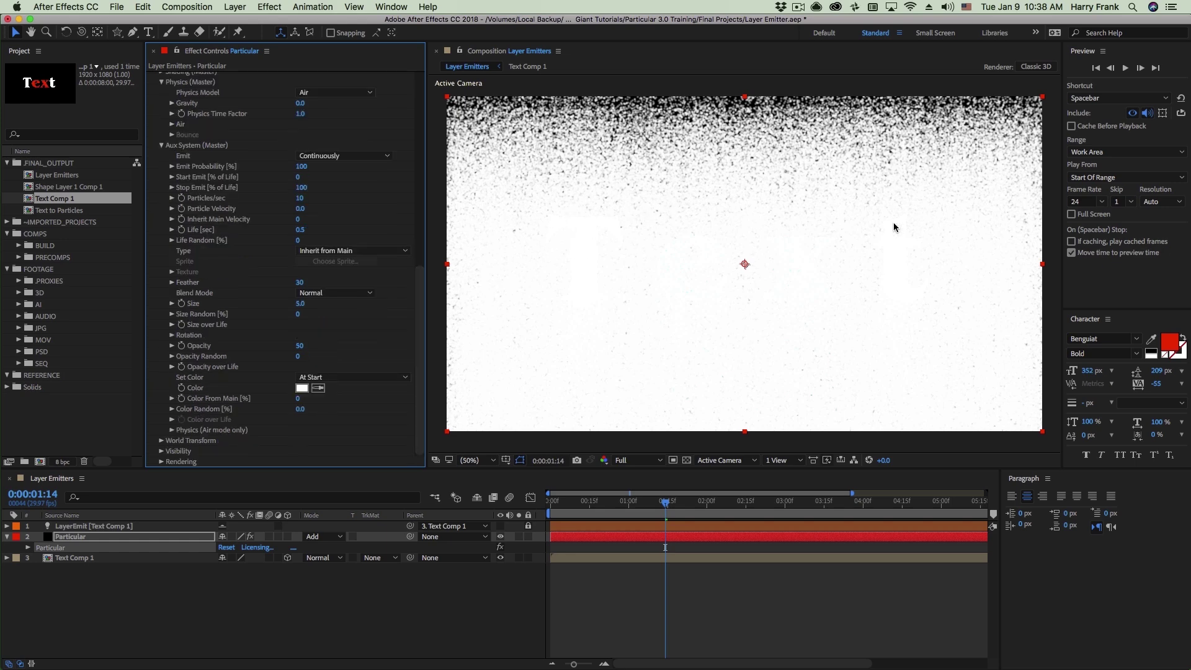
{"action": "left_click", "coordinate": [335, 156]}
{"action": "left_click", "coordinate": [319, 166]}
Set Layer Sampling to Still, then change it to Particle Birth Time.
{"action": "scroll", "coordinate": [424, 204], "scroll_direction": "up", "scroll_amount": 8}
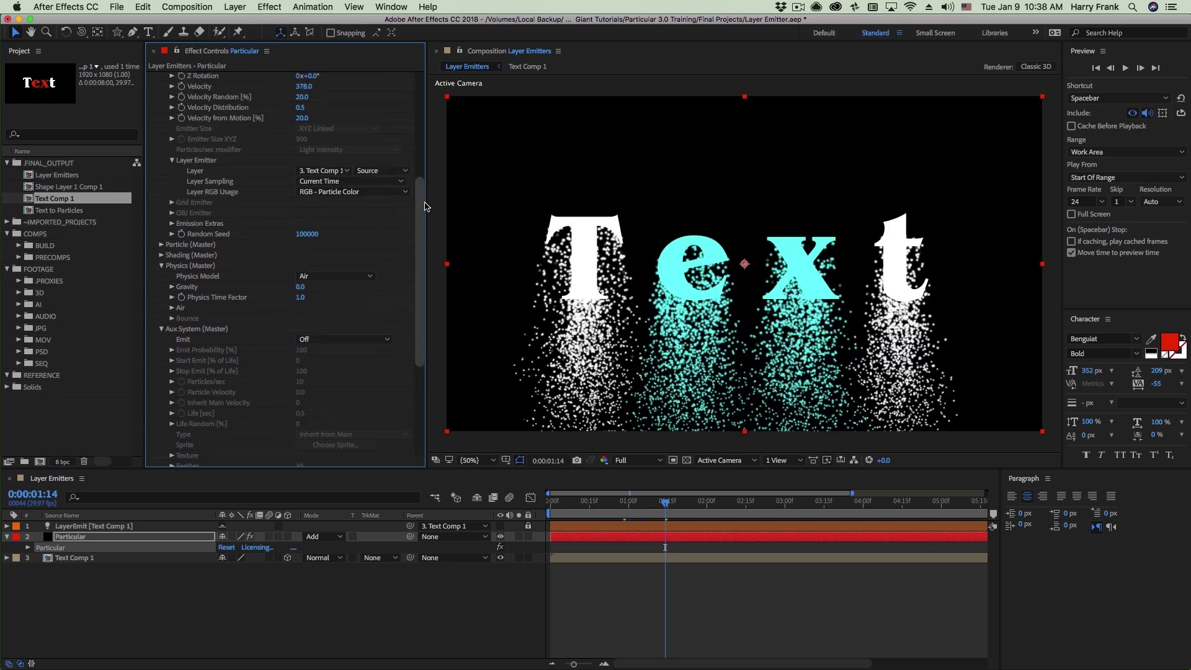
{"action": "scroll", "coordinate": [424, 204], "scroll_direction": "up", "scroll_amount": 3}
{"action": "left_click", "coordinate": [335, 280]}
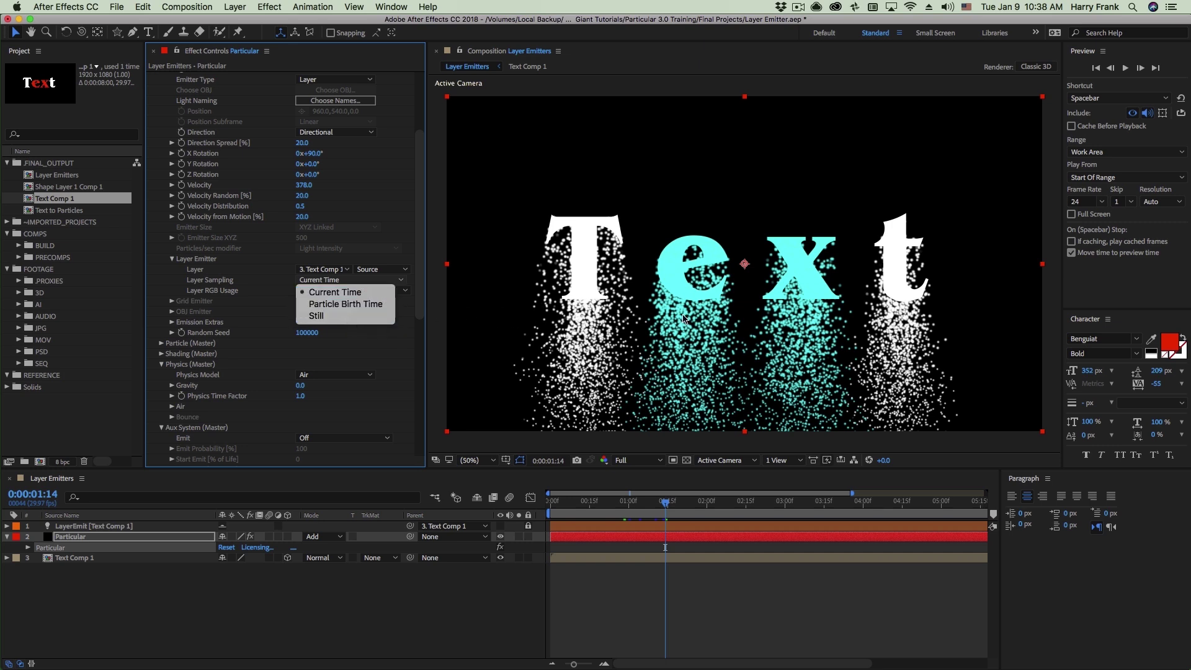
{"action": "left_click", "coordinate": [316, 316]}
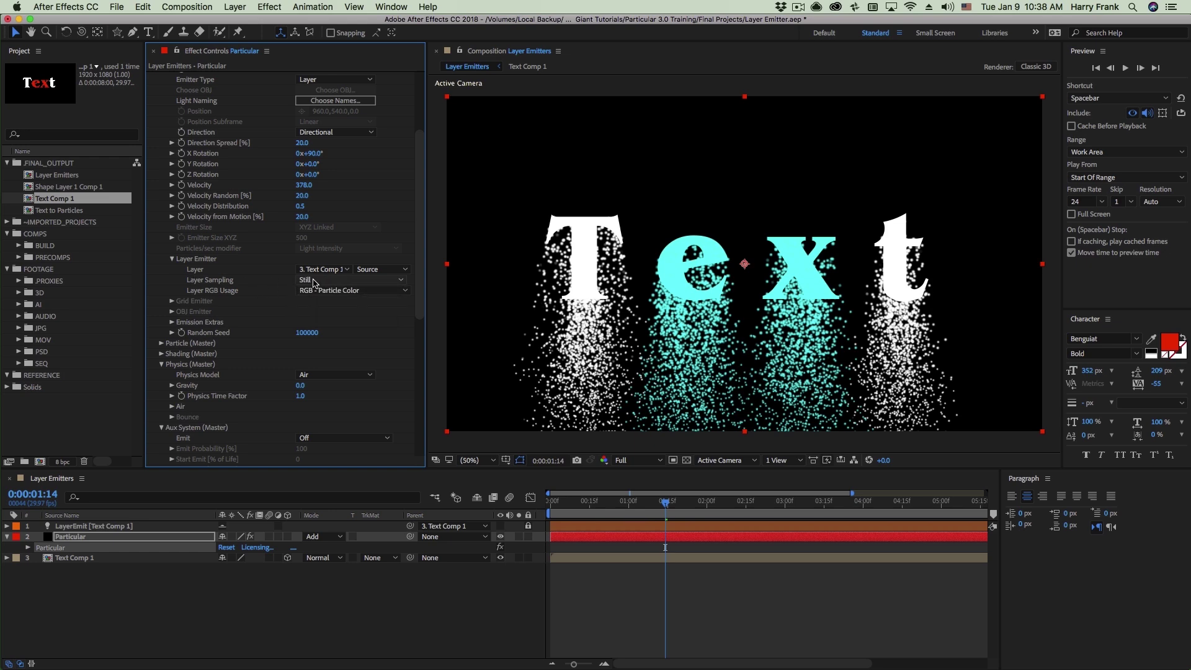
{"action": "left_click", "coordinate": [317, 280]}
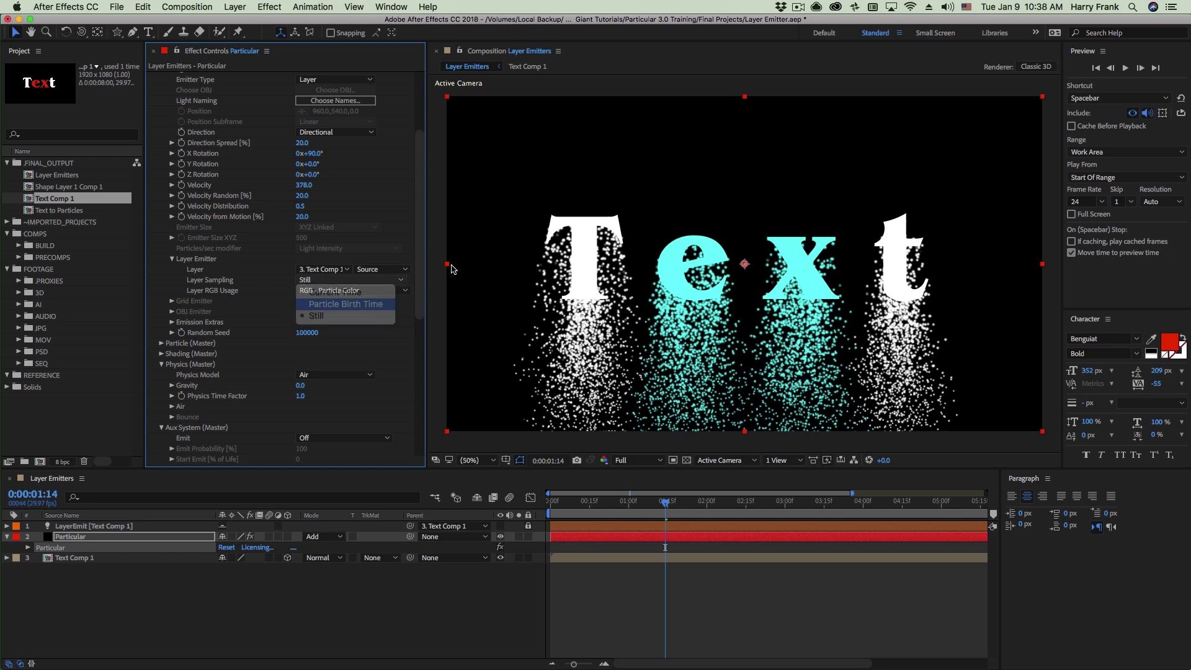
{"action": "left_click_drag", "start_coordinate": [665, 507], "coordinate": [701, 513]}
Undo and redo the Layer RGB Usage change, keeping RGB - Particle Color.
{"action": "key", "text": "super+z"}
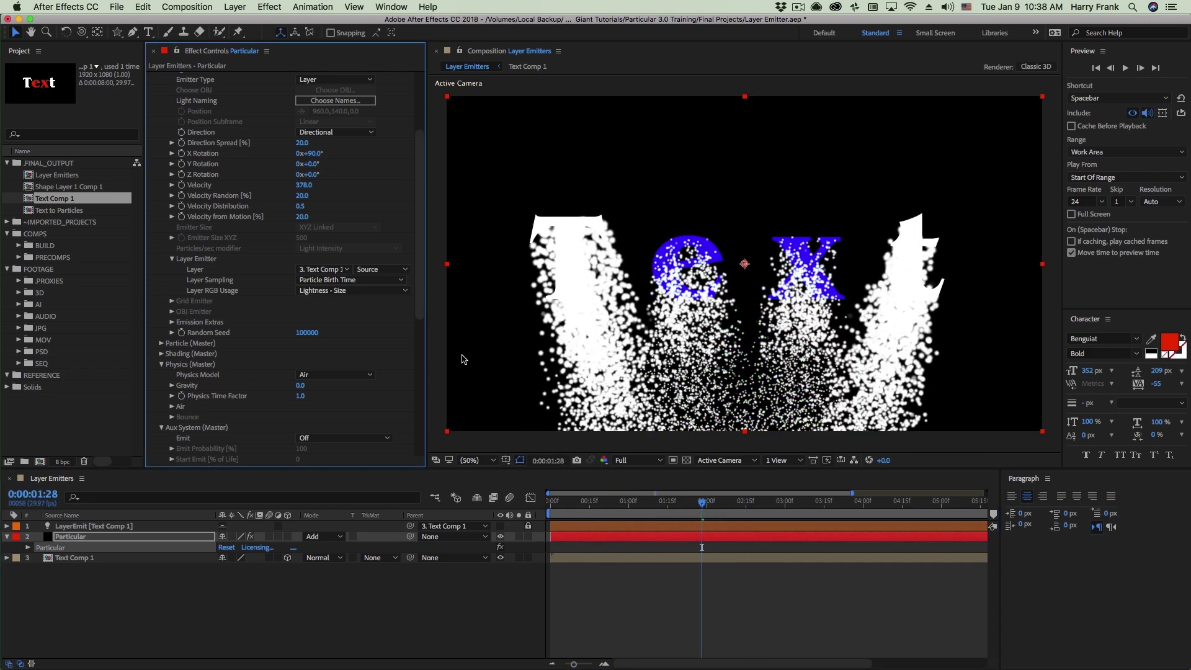
{"action": "key", "text": "shift+super+z"}
{"action": "left_click", "coordinate": [358, 291]}
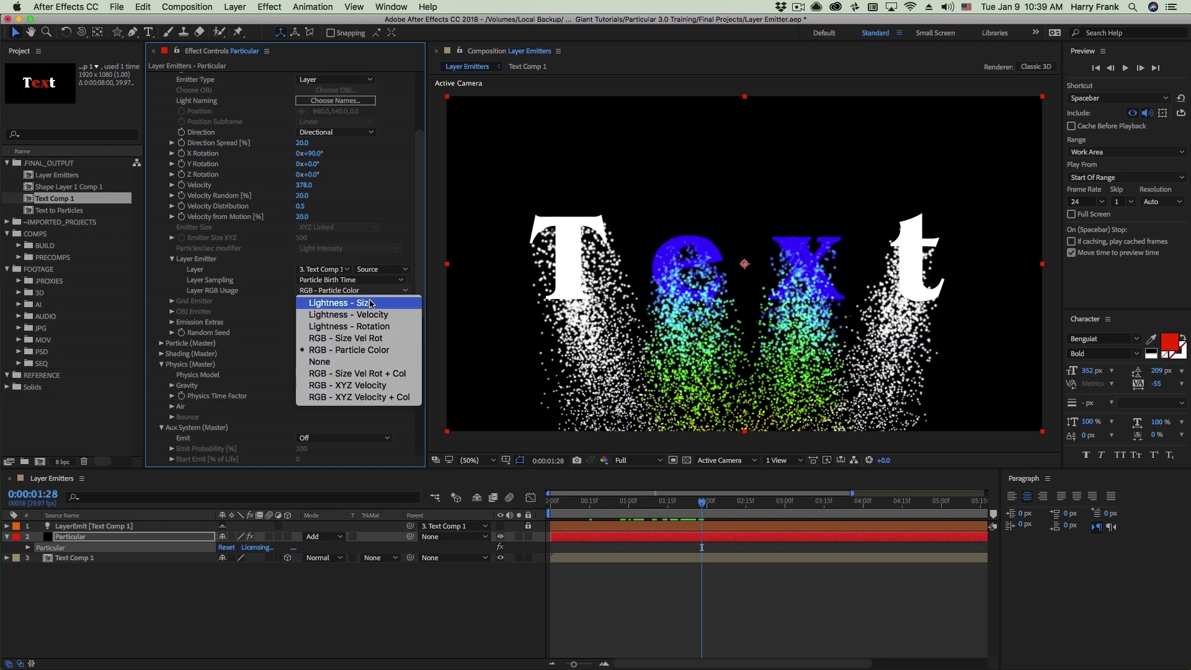
Try Lightness - Size for Layer RGB Usage, then settle on Lightness - Velocity.
{"action": "left_click", "coordinate": [414, 304]}
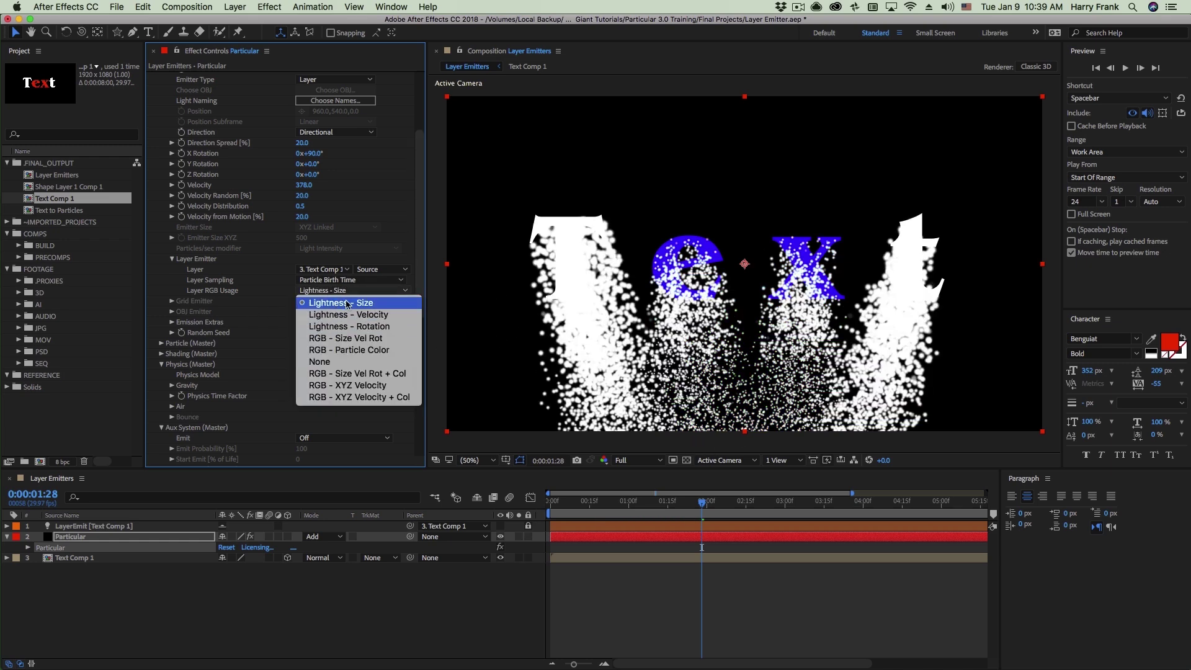
{"action": "left_click", "coordinate": [365, 303]}
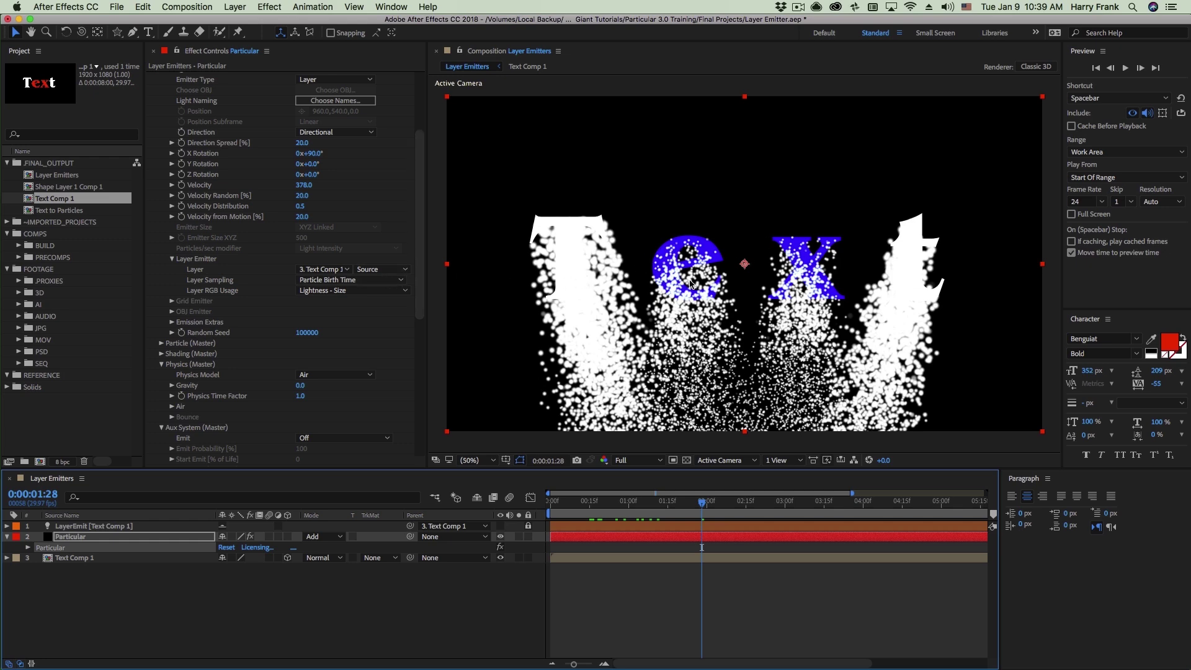
{"action": "left_click", "coordinate": [352, 290]}
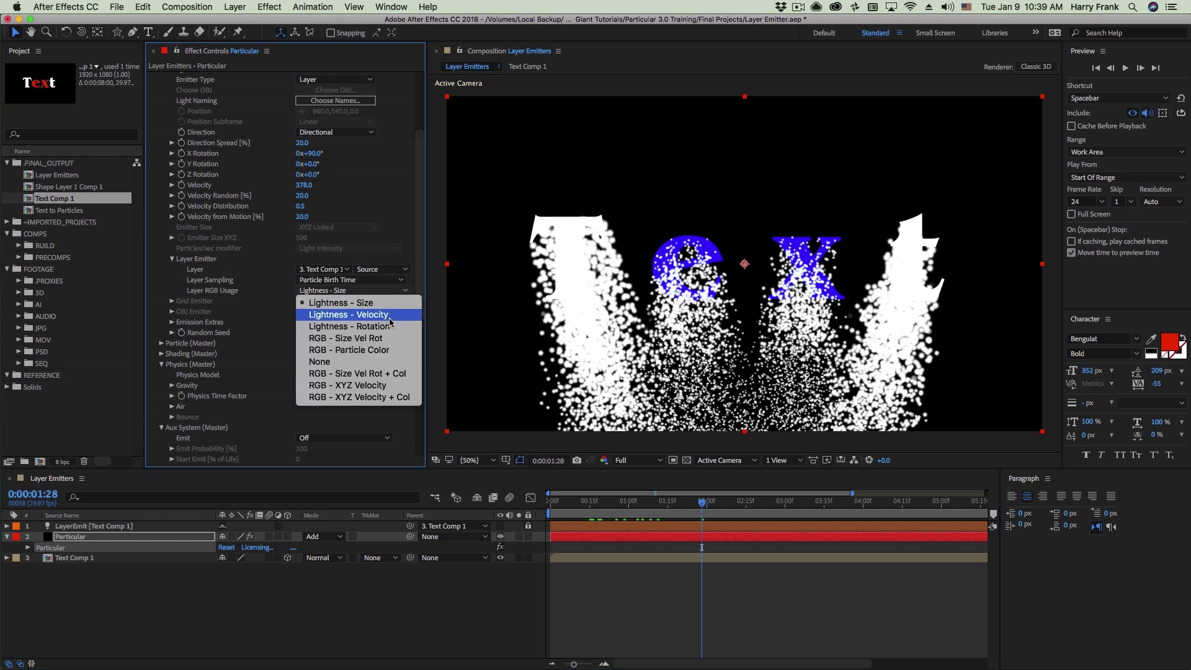
{"action": "left_click", "coordinate": [329, 306]}
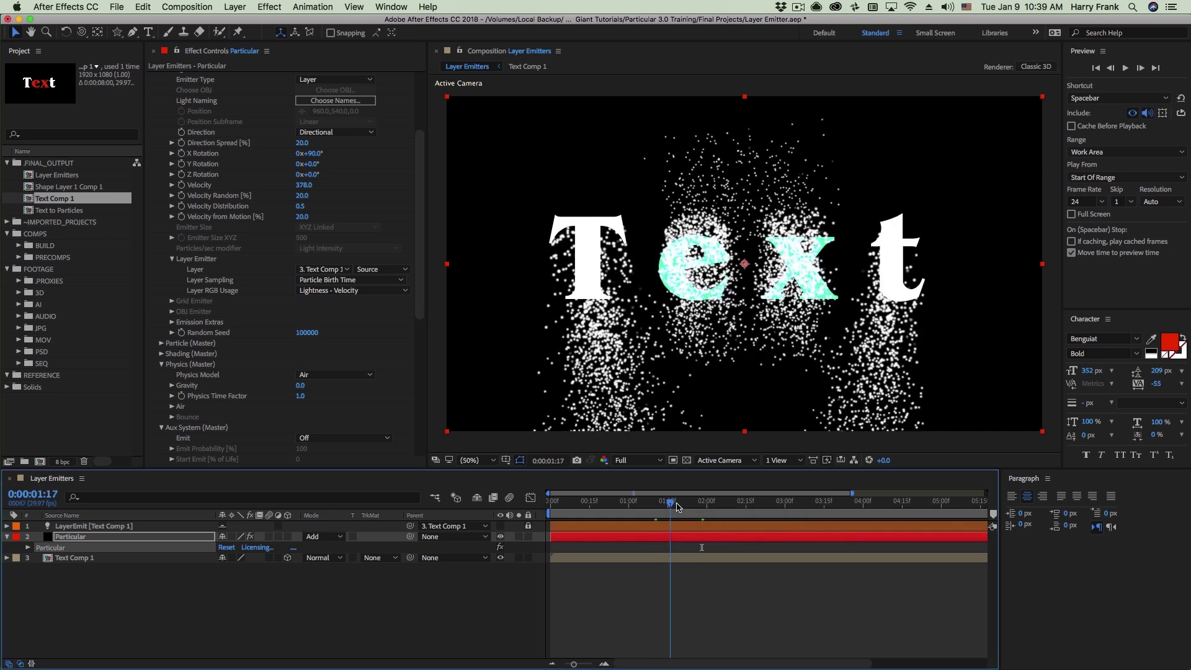
{"action": "left_click", "coordinate": [352, 345]}
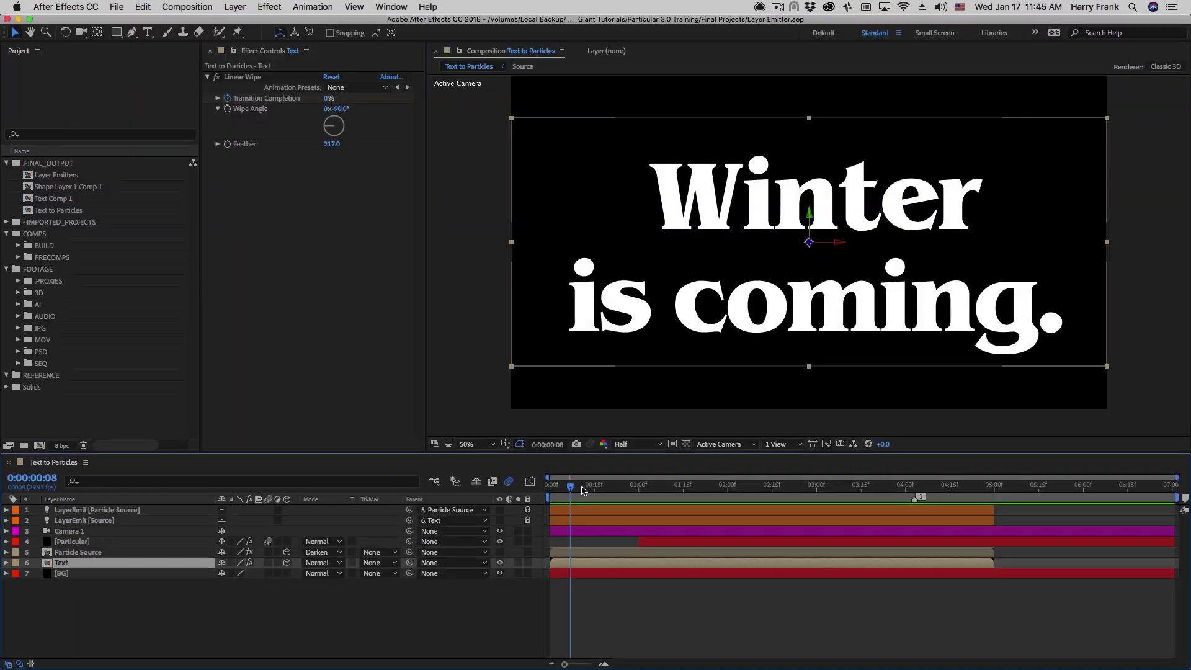
Scrub to 3:03 and back to 2:20 to preview the text dissolving into particles.
{"action": "left_click_drag", "start_coordinate": [582, 490], "coordinate": [641, 475]}
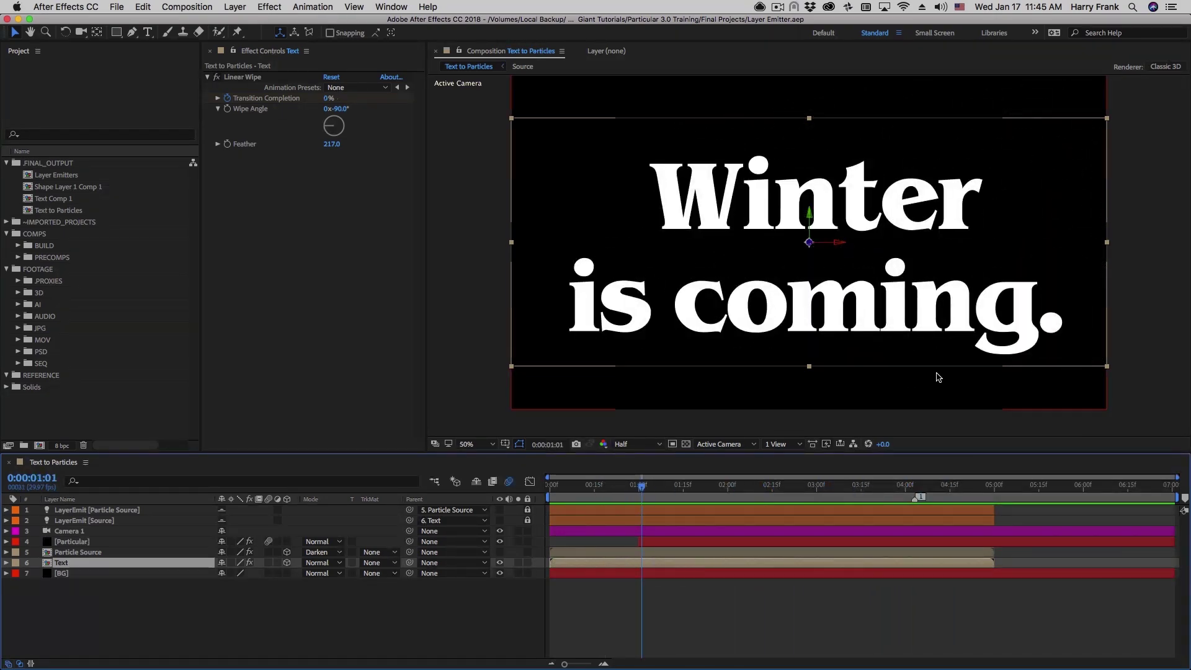
{"action": "left_click_drag", "start_coordinate": [661, 494], "coordinate": [841, 494]}
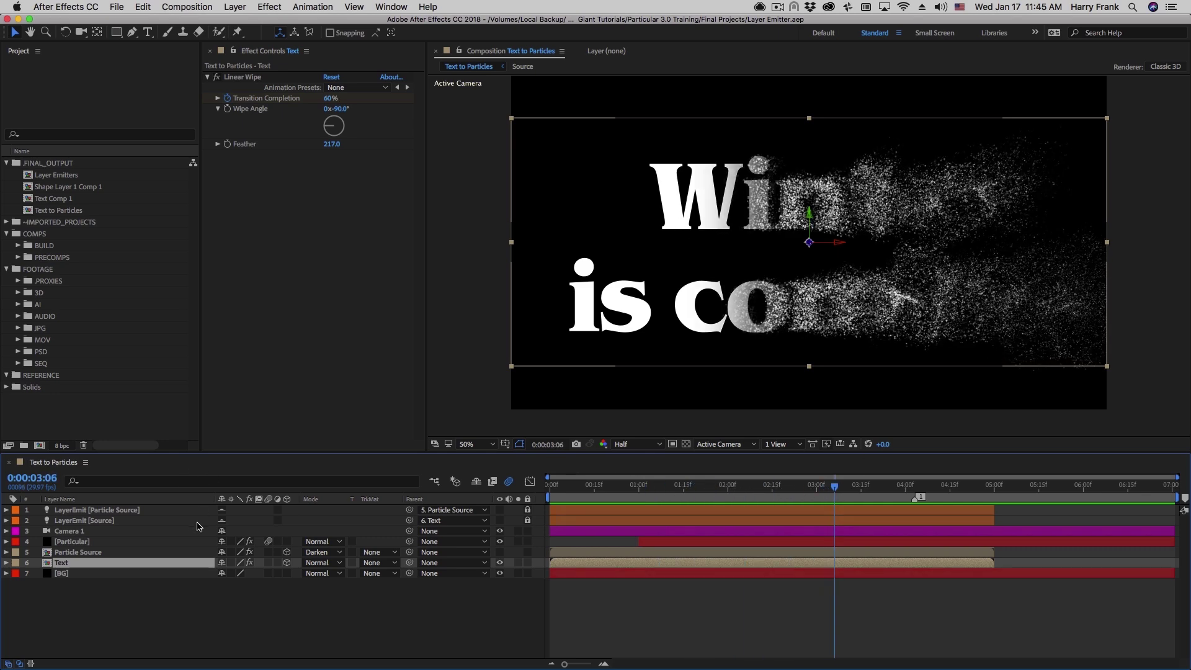
{"action": "key", "text": "F2"}
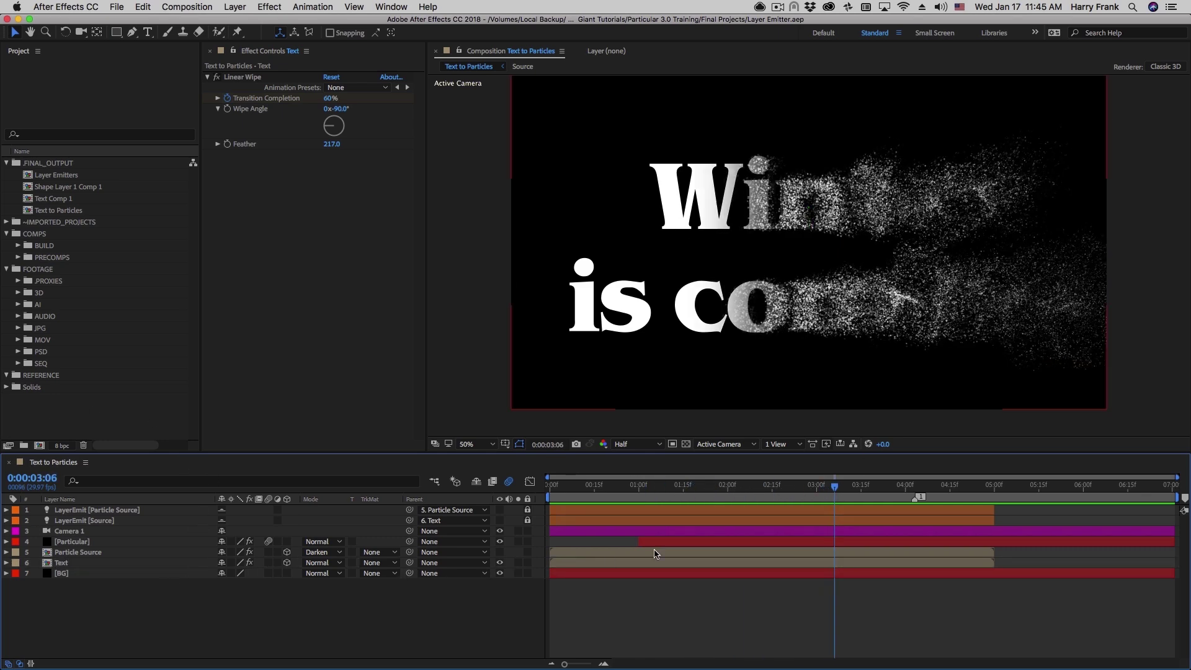
{"action": "left_click_drag", "start_coordinate": [631, 494], "coordinate": [786, 495]}
Select the BG and Particle Source layers to see their outlines, then deselect all.
{"action": "left_click", "coordinate": [456, 565]}
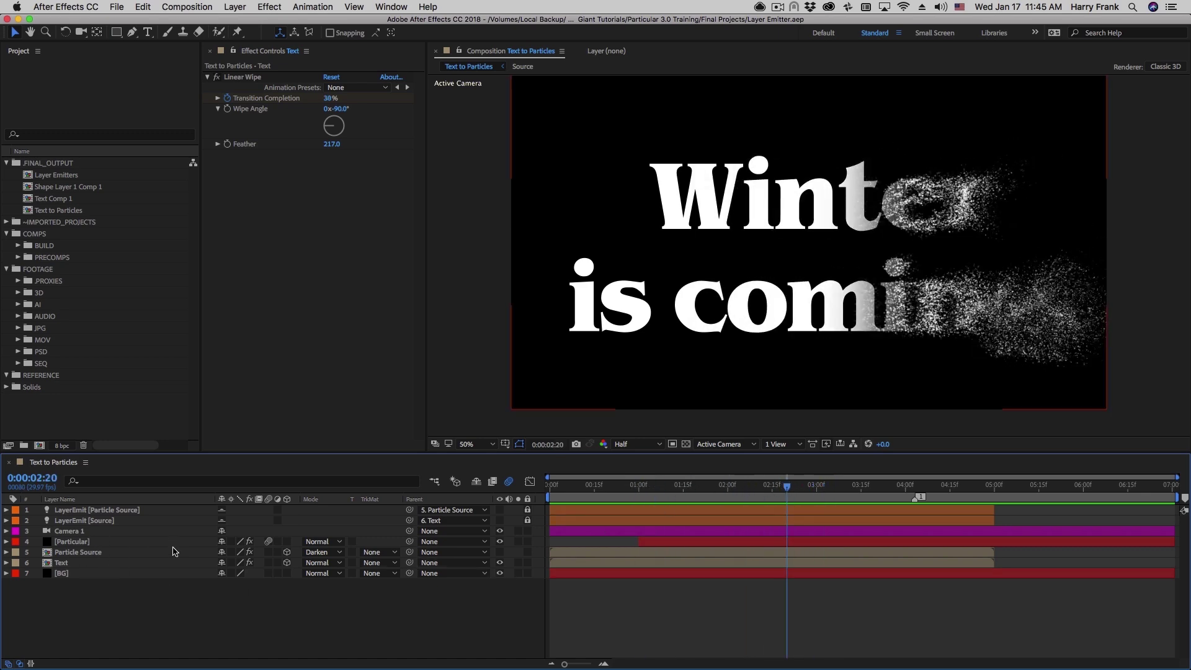
{"action": "left_click", "coordinate": [558, 568]}
{"action": "left_click", "coordinate": [546, 555]}
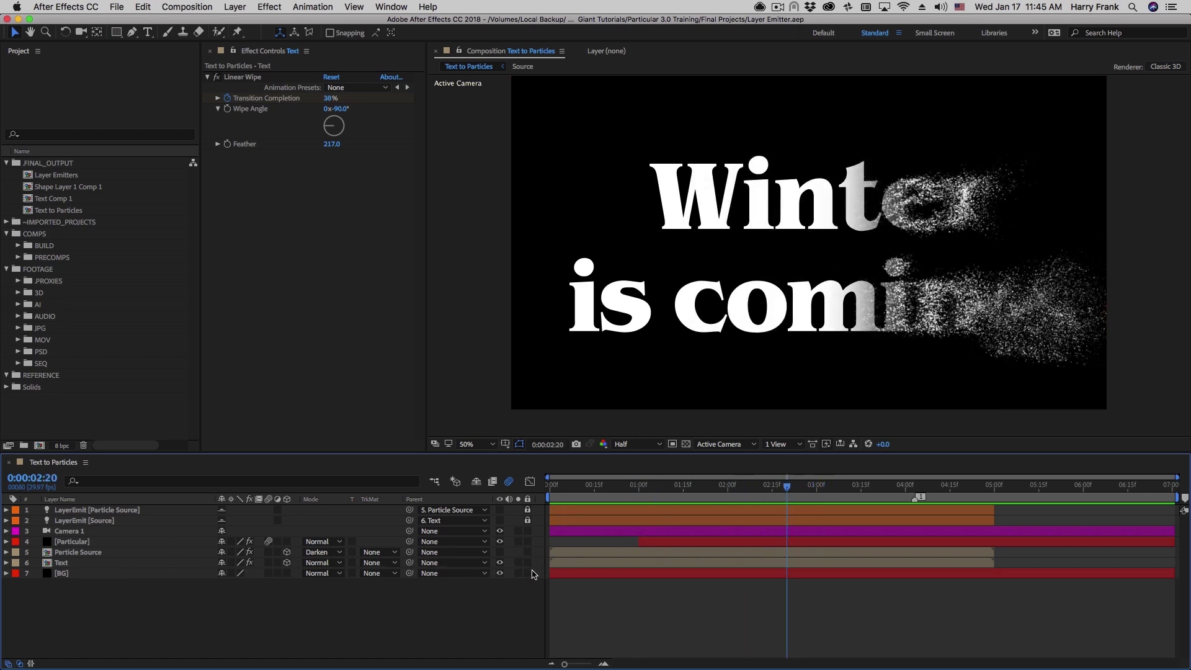
{"action": "left_click", "coordinate": [538, 584]}
Create a new composition named 'Text to Particles 2'.
{"action": "key", "text": "super+n"}
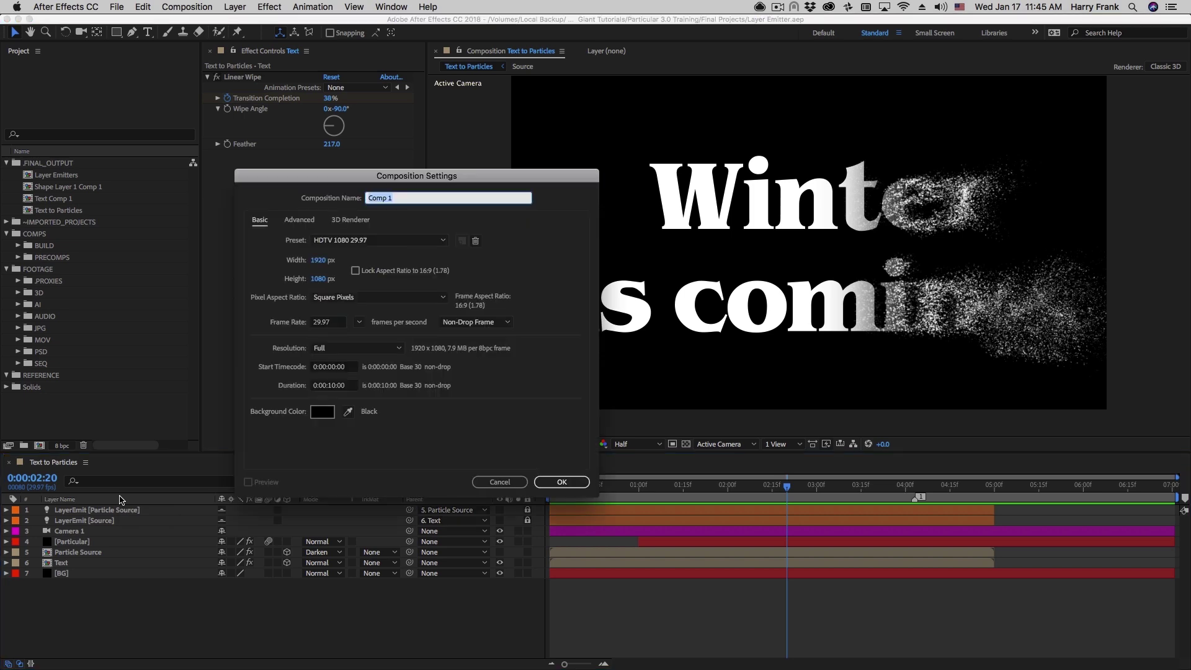
{"action": "type", "text": "Text to Particles 2"}
{"action": "key", "text": "Return"}
Add a solid named Particular and apply RG Trapcode Particular to it.
{"action": "key", "text": "super+y"}
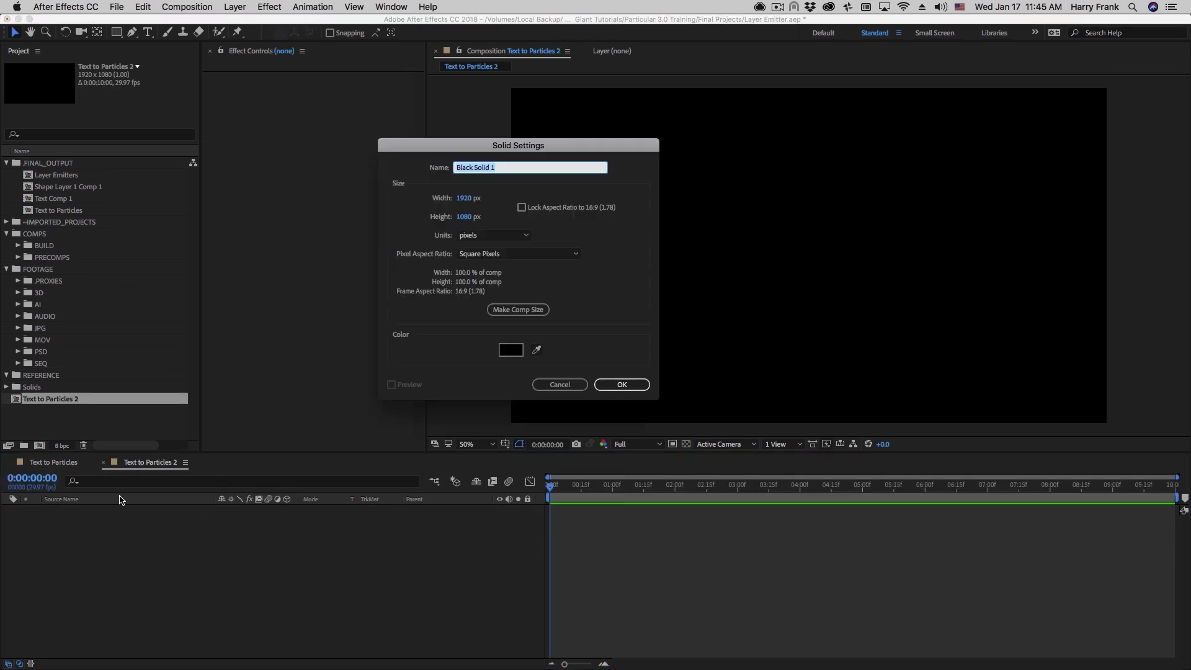
{"action": "type", "text": "Particular"}
{"action": "left_click", "coordinate": [611, 384]}
{"action": "left_click", "coordinate": [268, 7]}
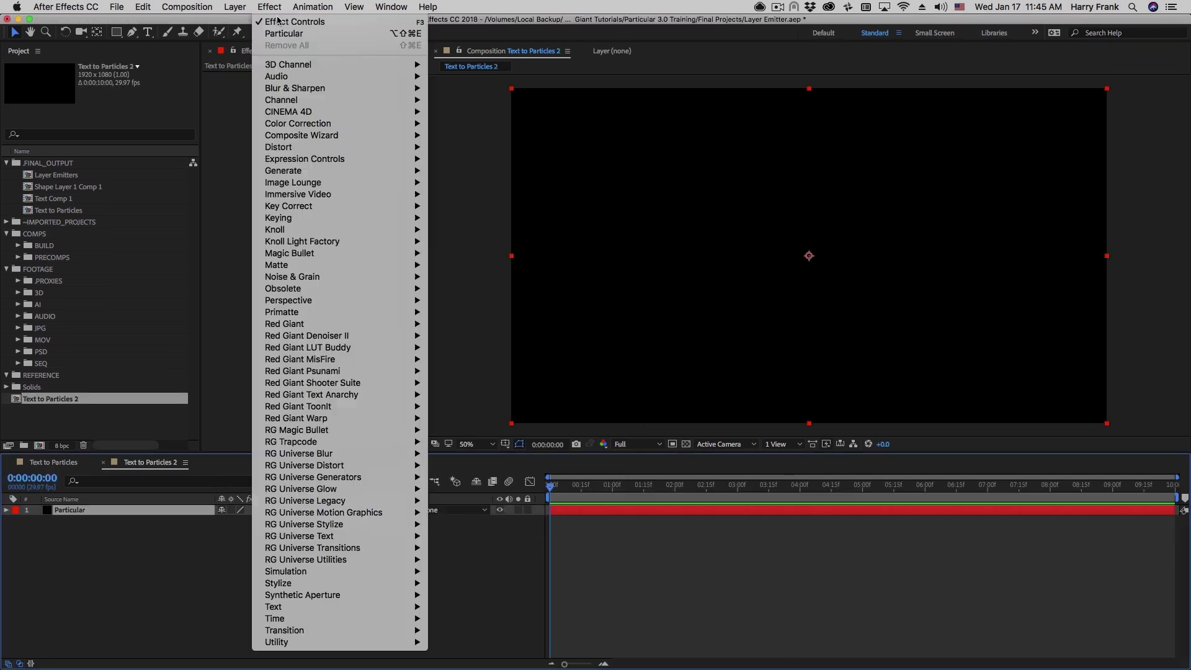
{"action": "mouse_move", "coordinate": [385, 442]}
{"action": "left_click", "coordinate": [462, 514]}
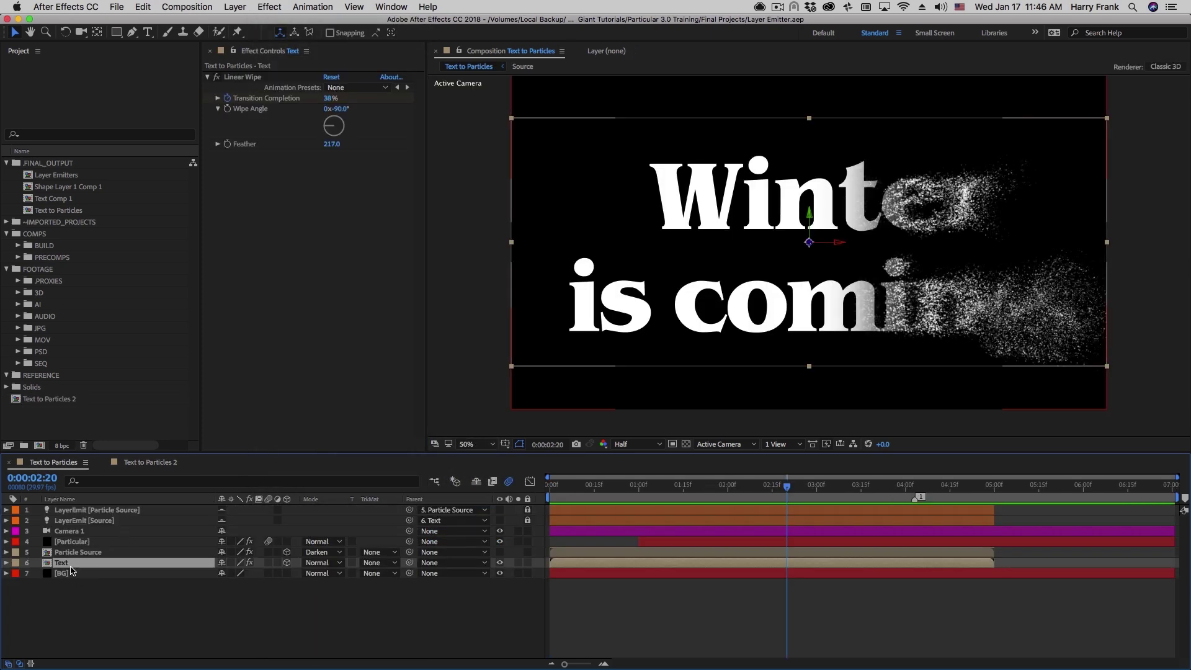
Paste the Source layer beneath Particular and delete its Linear Wipe effect.
{"action": "left_click", "coordinate": [150, 463]}
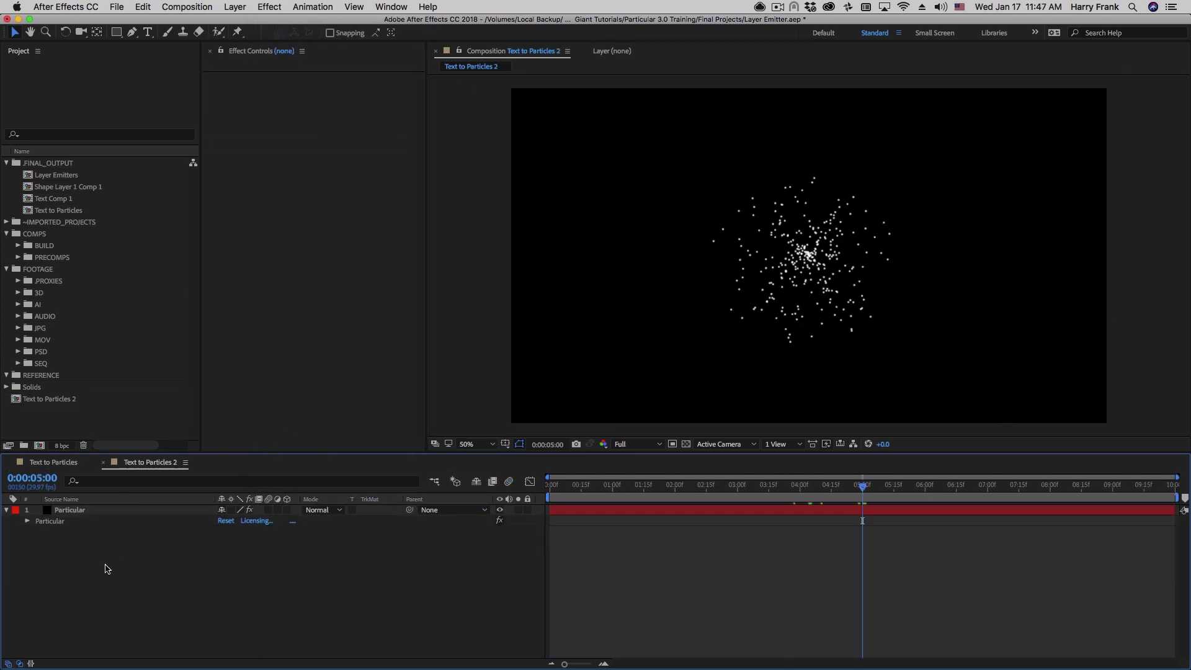
{"action": "key", "text": "cmd+v"}
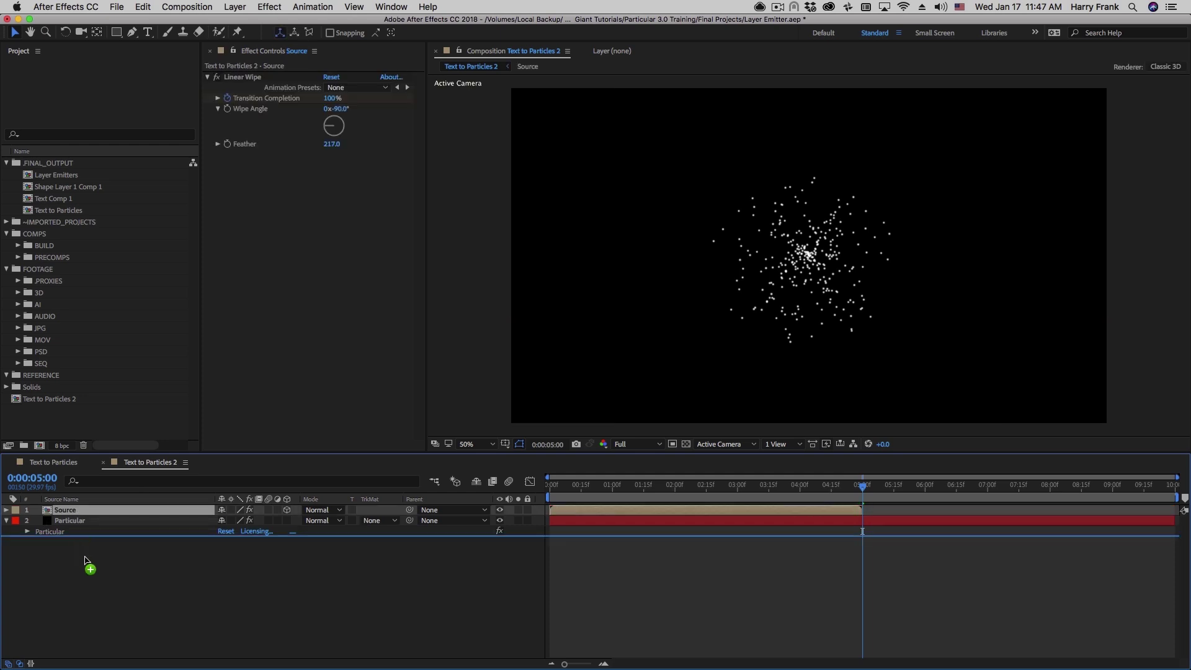
{"action": "left_click_drag", "start_coordinate": [77, 514], "coordinate": [93, 558]}
{"action": "left_click", "coordinate": [56, 544]}
{"action": "key", "text": "Delete"}
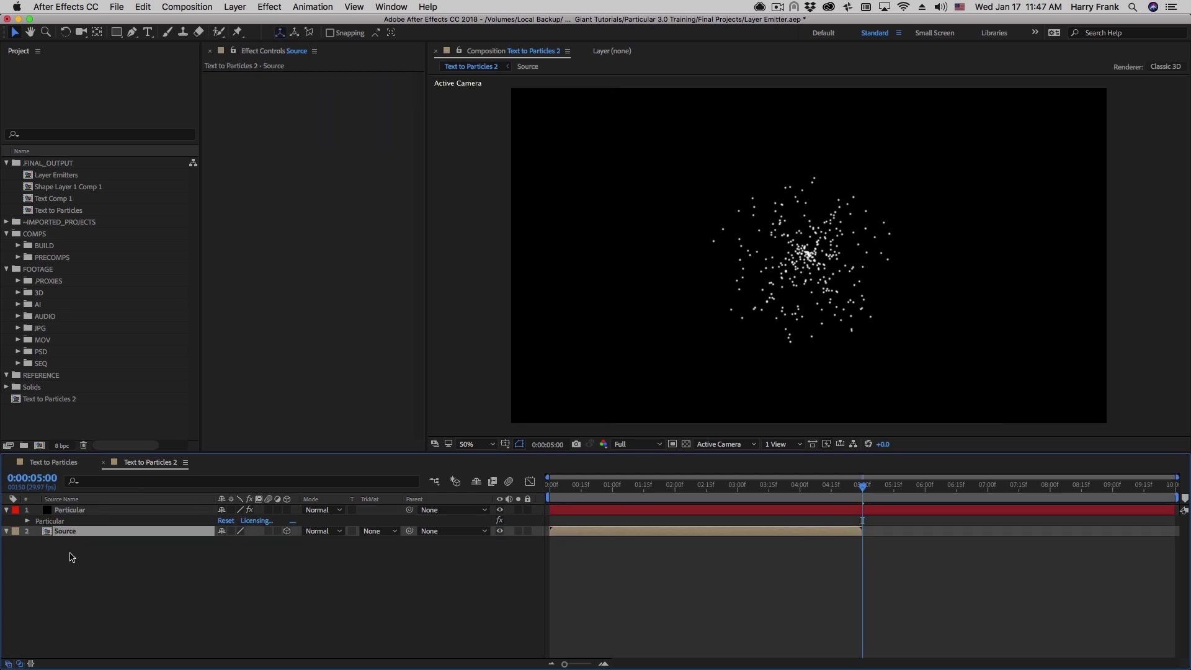
{"action": "left_click_drag", "start_coordinate": [584, 495], "coordinate": [896, 490]}
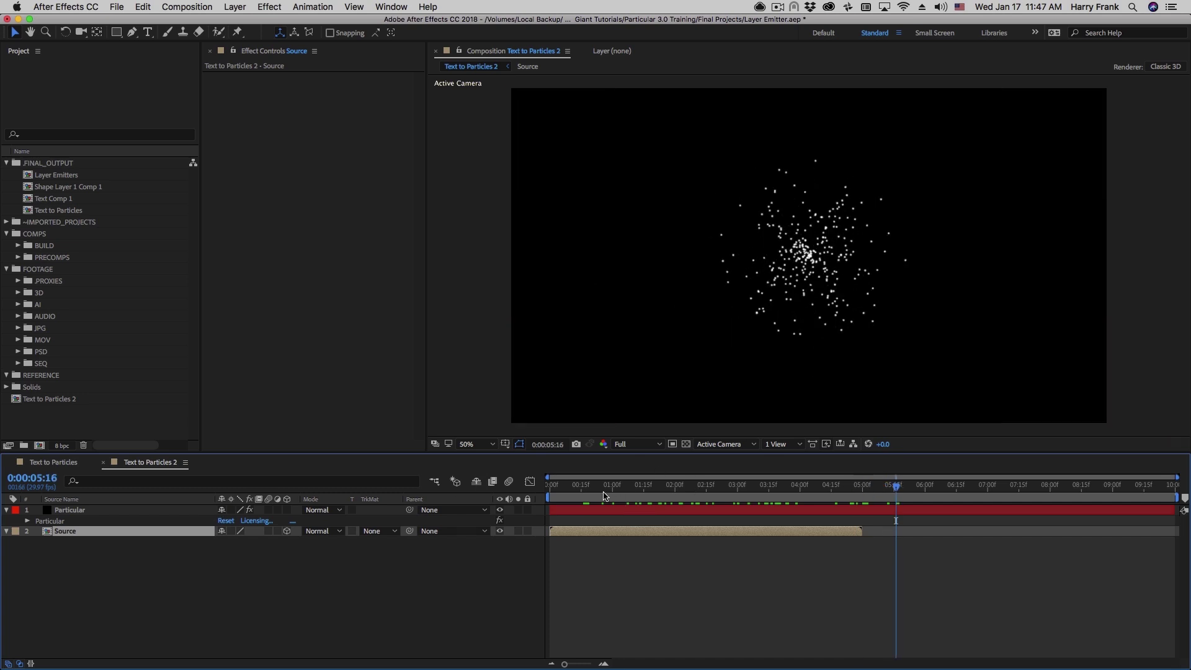
{"action": "left_click_drag", "start_coordinate": [659, 485], "coordinate": [675, 484]}
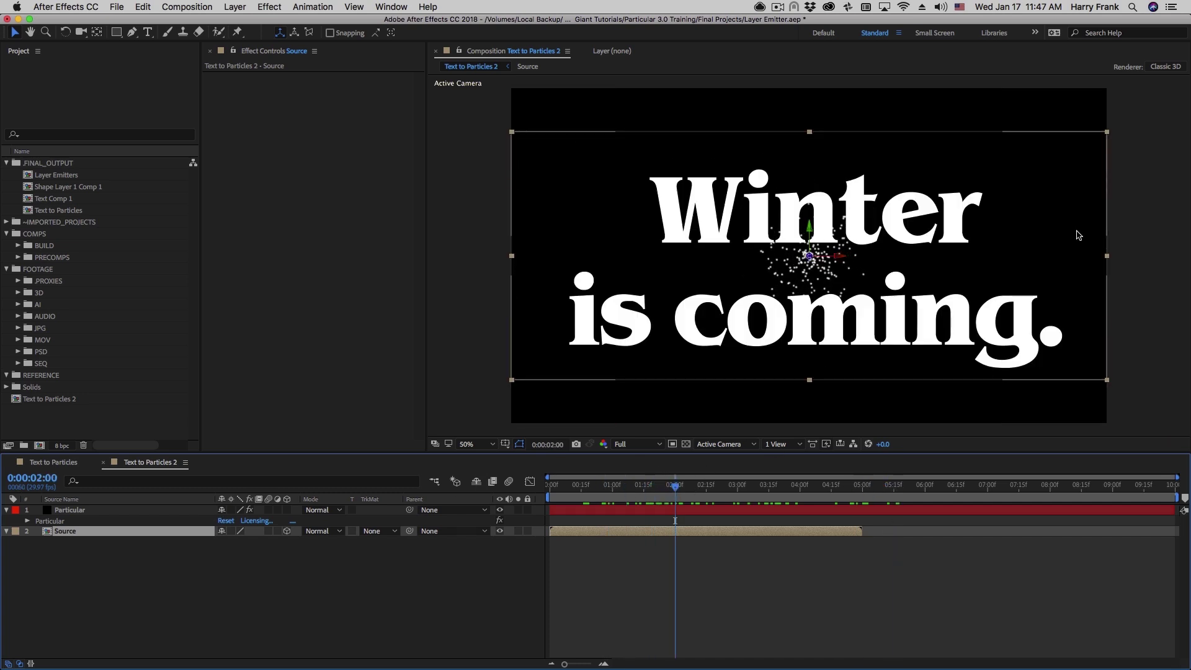
{"action": "double_click", "coordinate": [71, 532]}
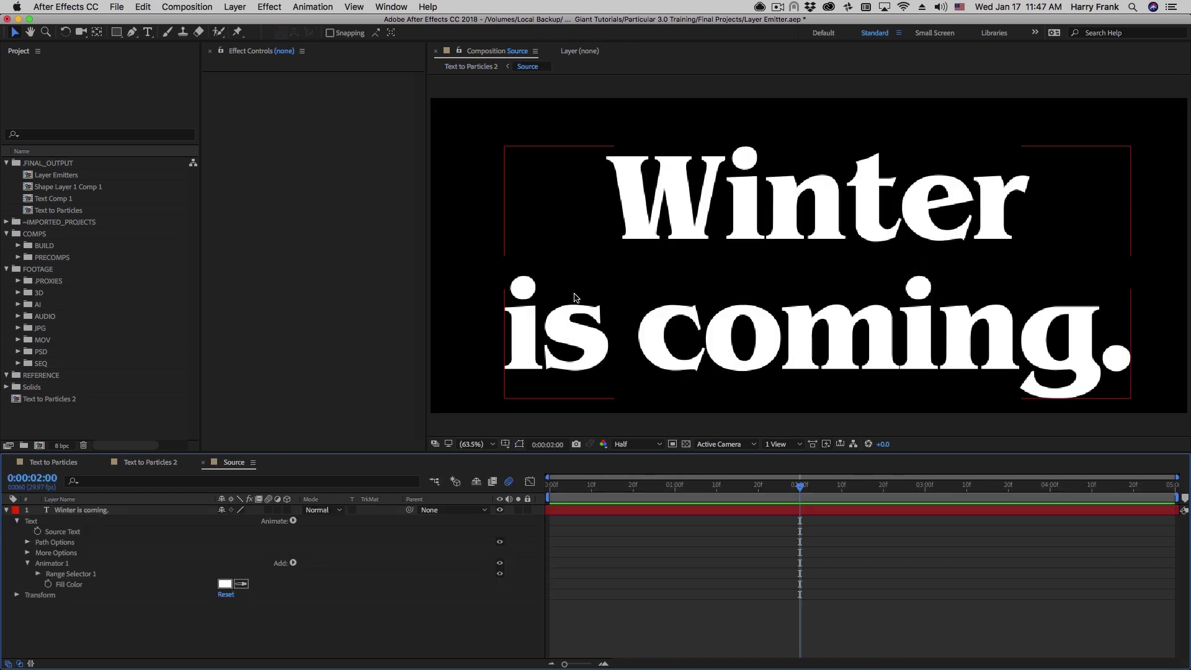
{"action": "left_click", "coordinate": [203, 462]}
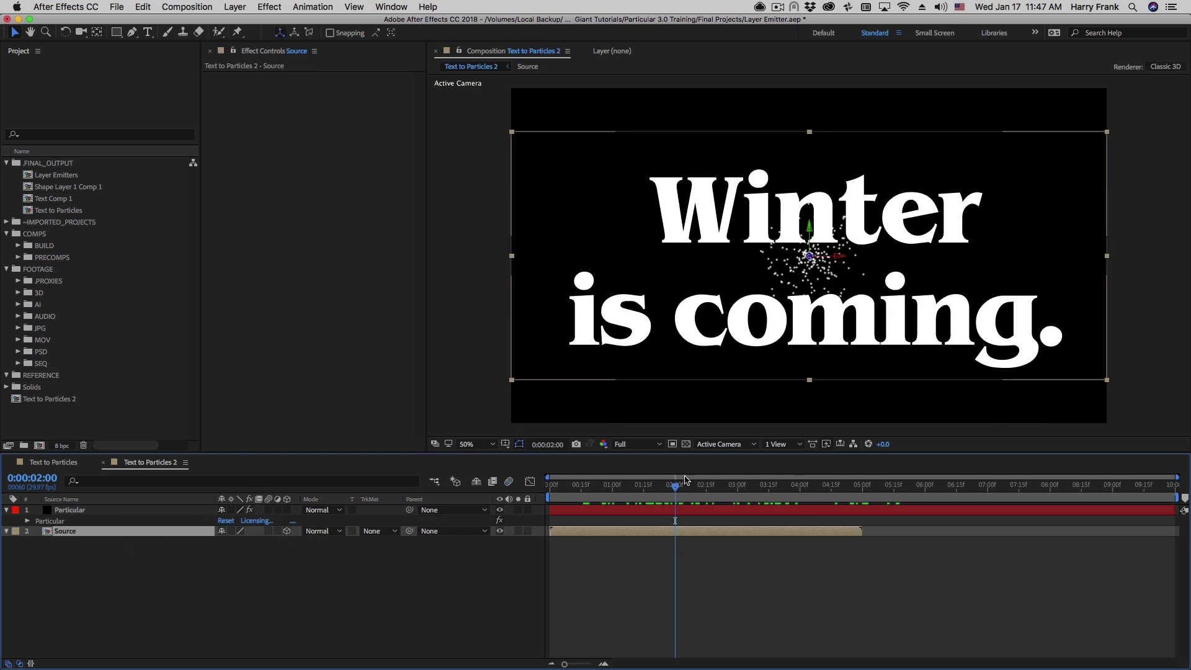
{"action": "left_click_drag", "start_coordinate": [672, 485], "coordinate": [758, 485]}
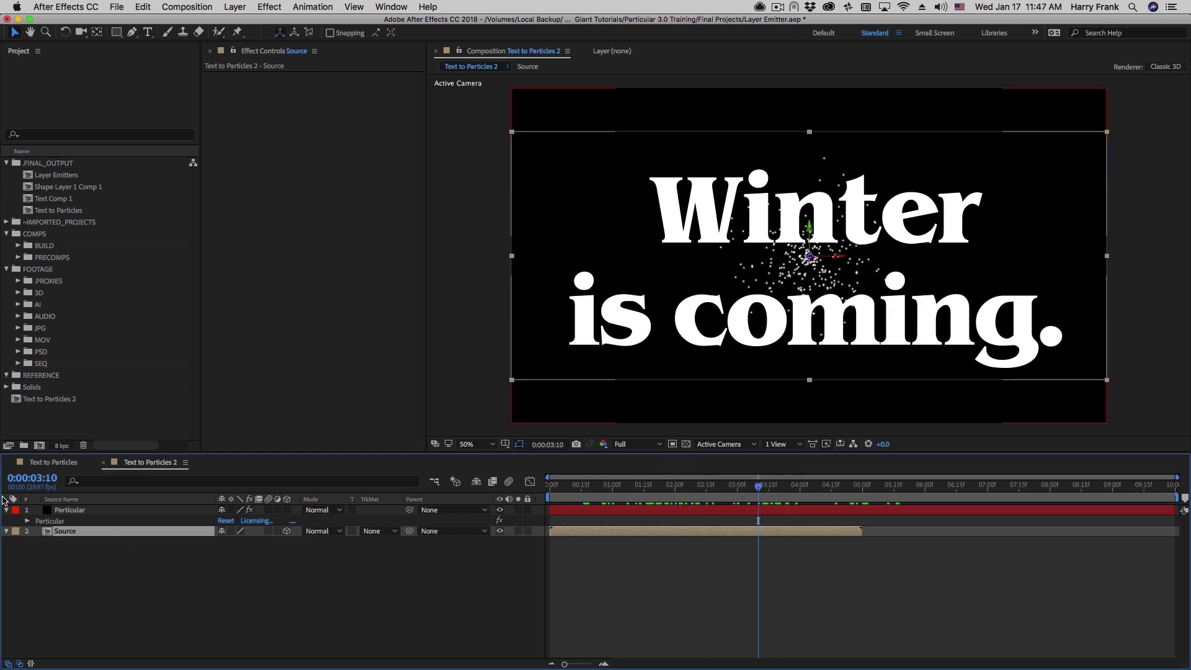
Set Particular's Emitter Type to Layer, emitting from the 2. Text layer.
{"action": "left_click", "coordinate": [66, 520]}
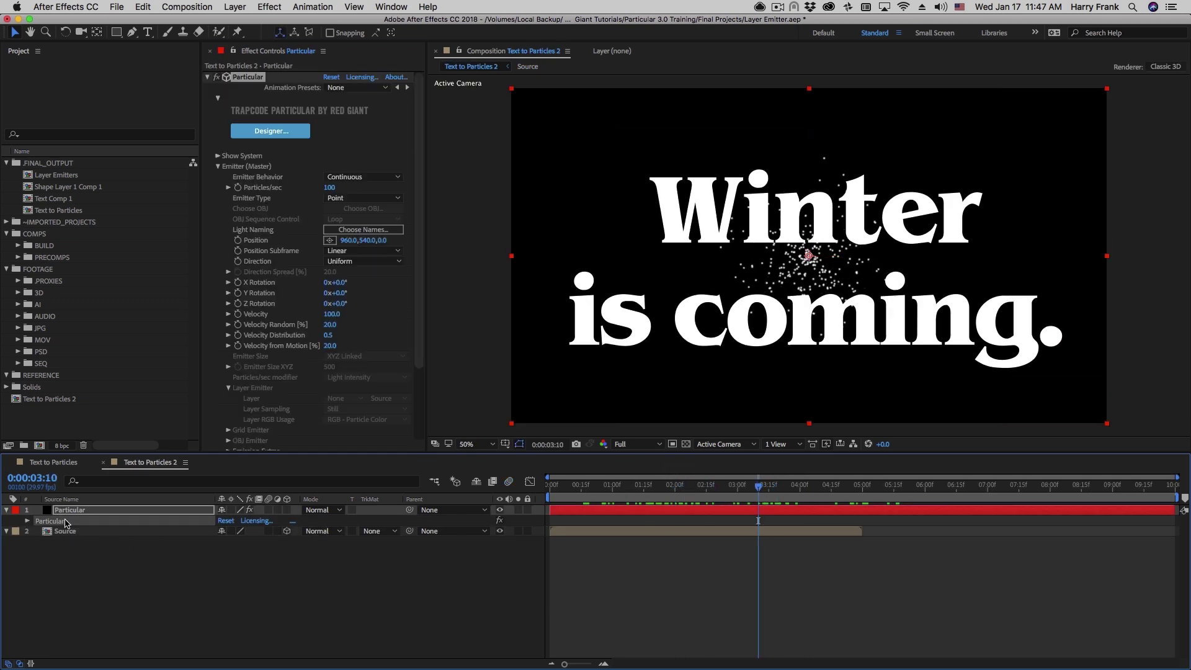
{"action": "left_click", "coordinate": [87, 500]}
{"action": "left_click", "coordinate": [356, 198]}
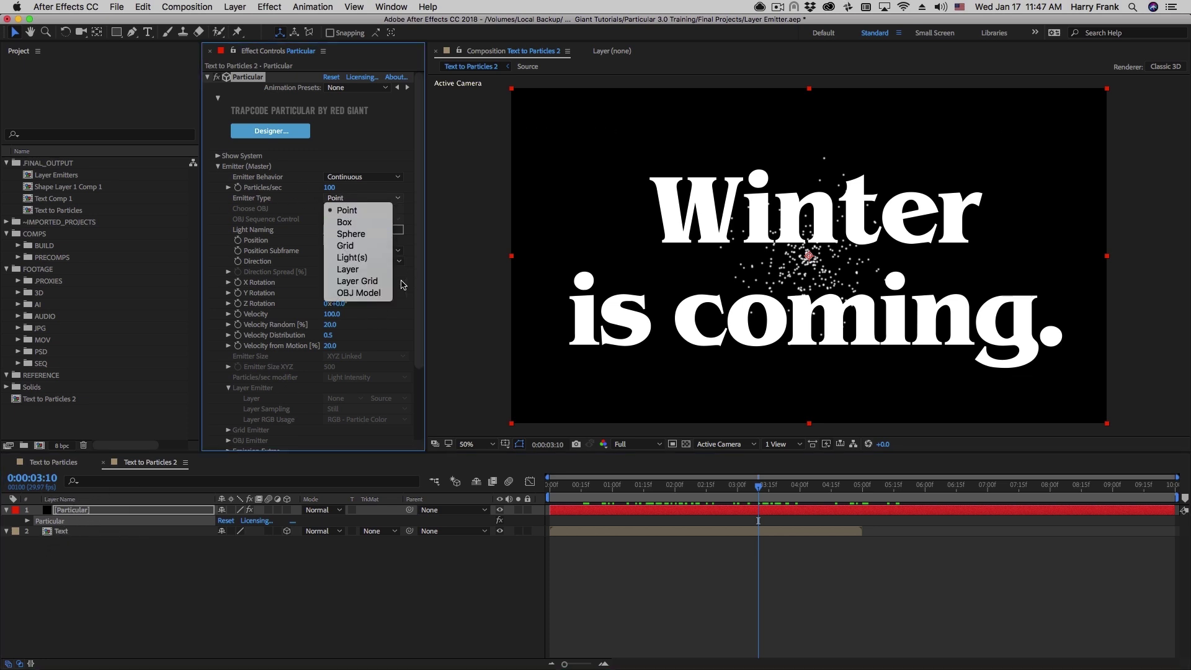
{"action": "key", "text": "Escape"}
{"action": "left_click", "coordinate": [357, 251]}
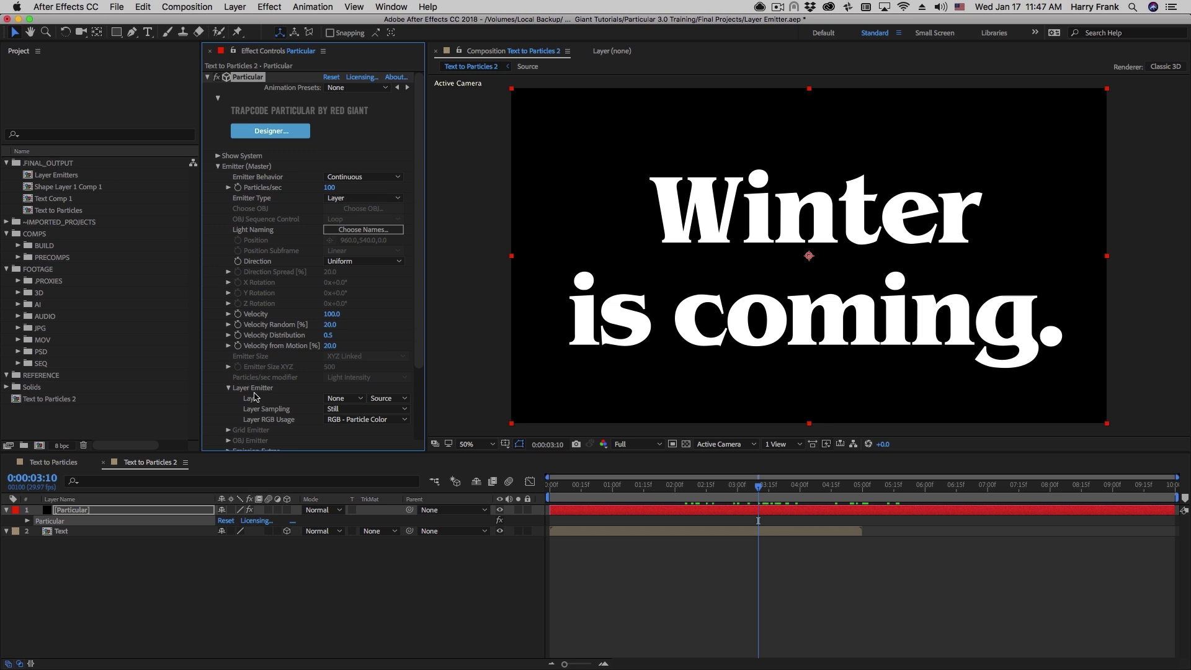
{"action": "left_click", "coordinate": [346, 398]}
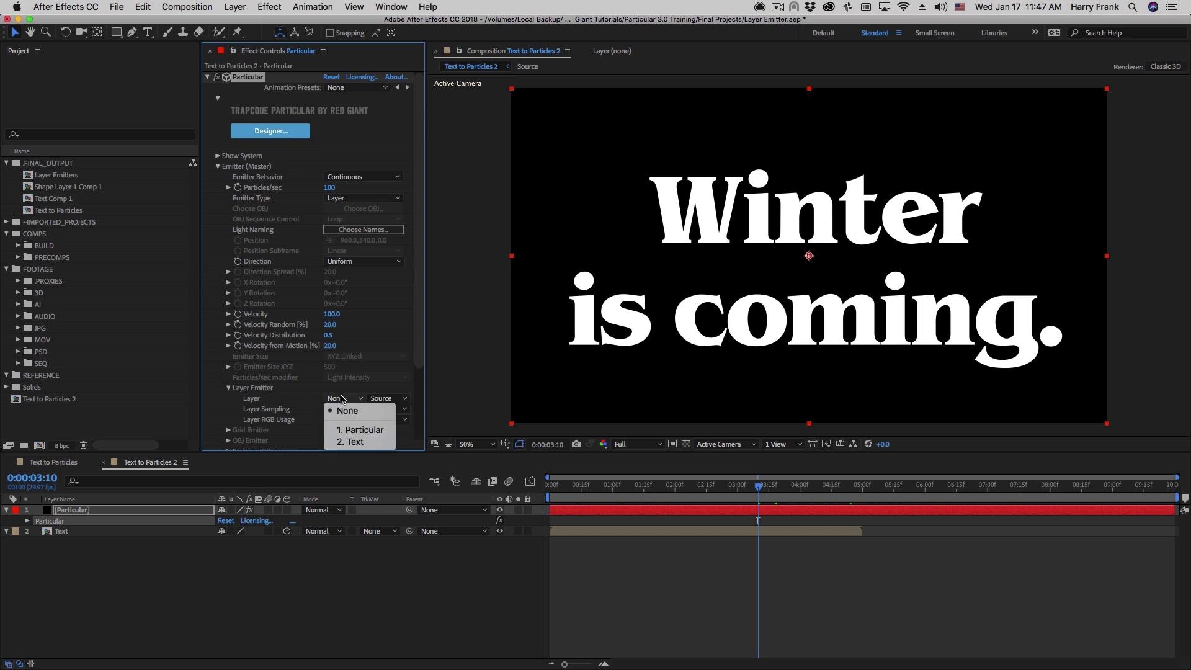
{"action": "left_click", "coordinate": [345, 442]}
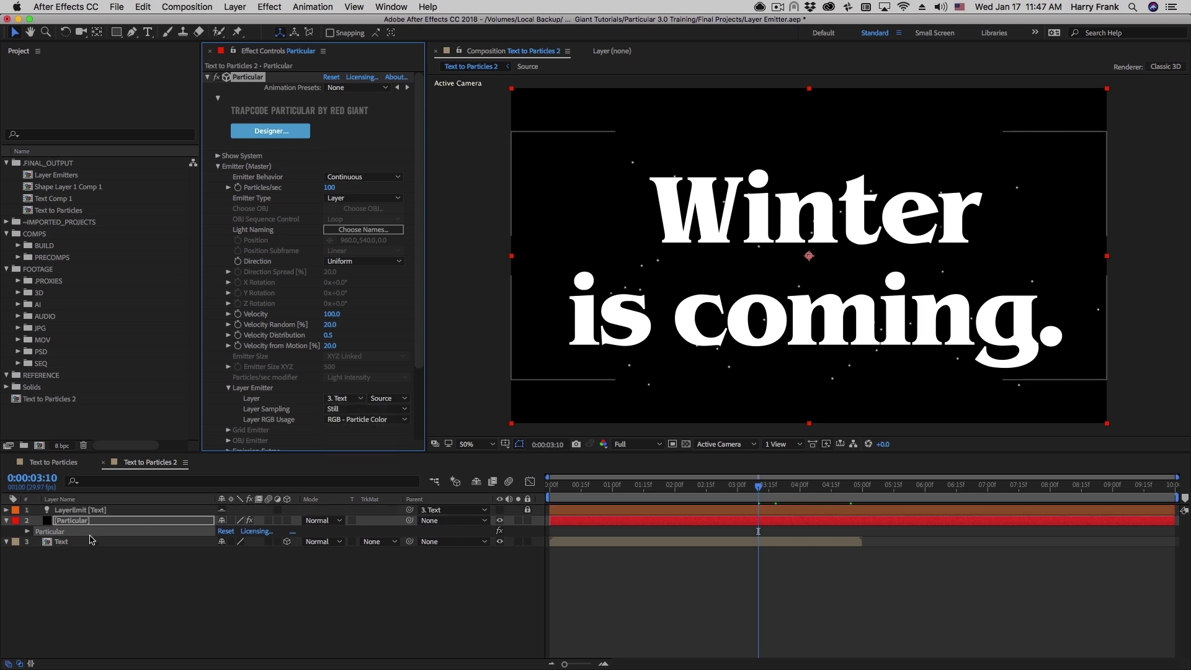
Raise Particles/sec to 100000, checking the result at 0:00:03:21.
{"action": "left_click_drag", "start_coordinate": [573, 494], "coordinate": [781, 495]}
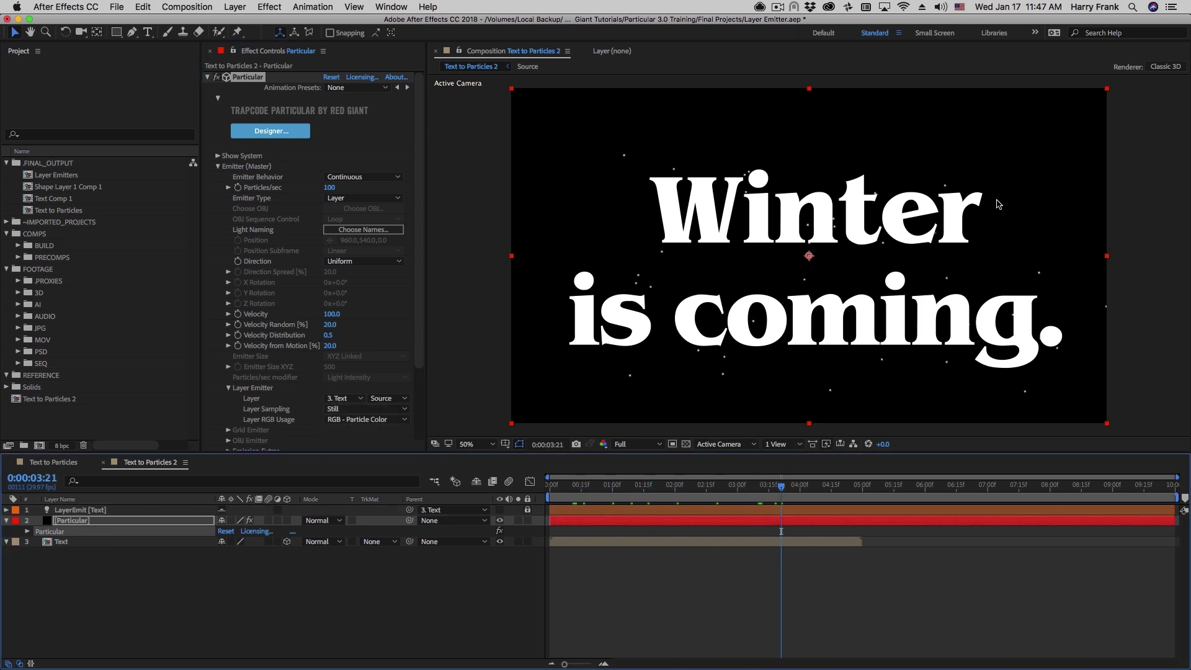
{"action": "left_click", "coordinate": [329, 188]}
{"action": "type", "text": "10"}
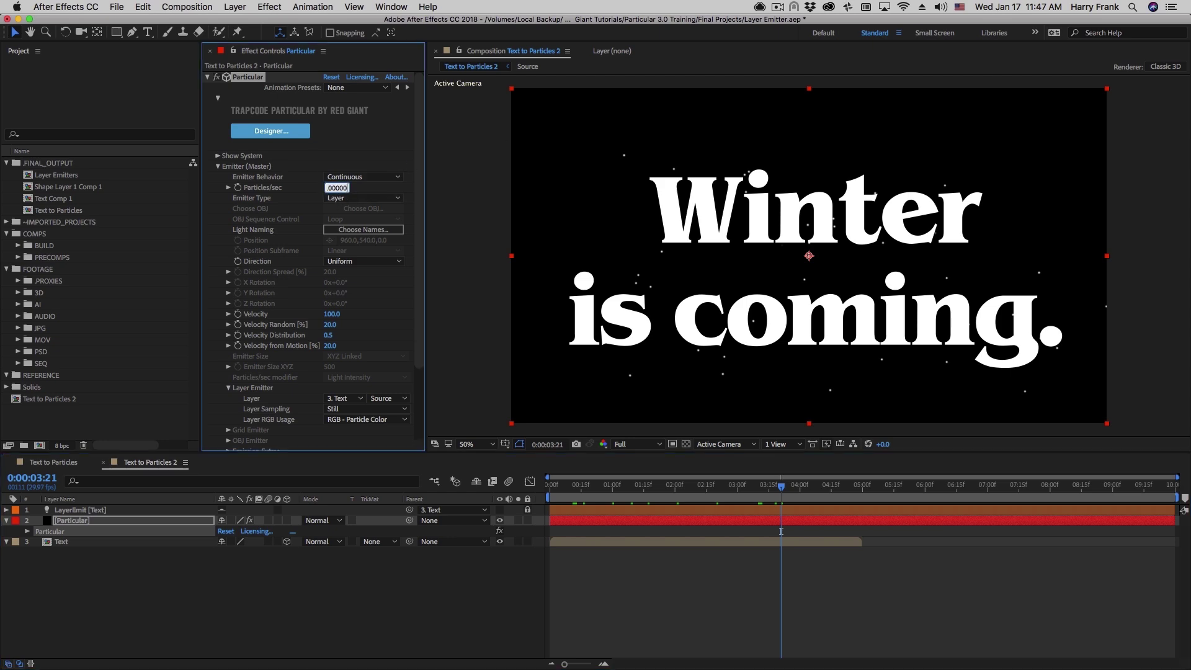
{"action": "type", "text": "0000"}
{"action": "key", "text": "Return"}
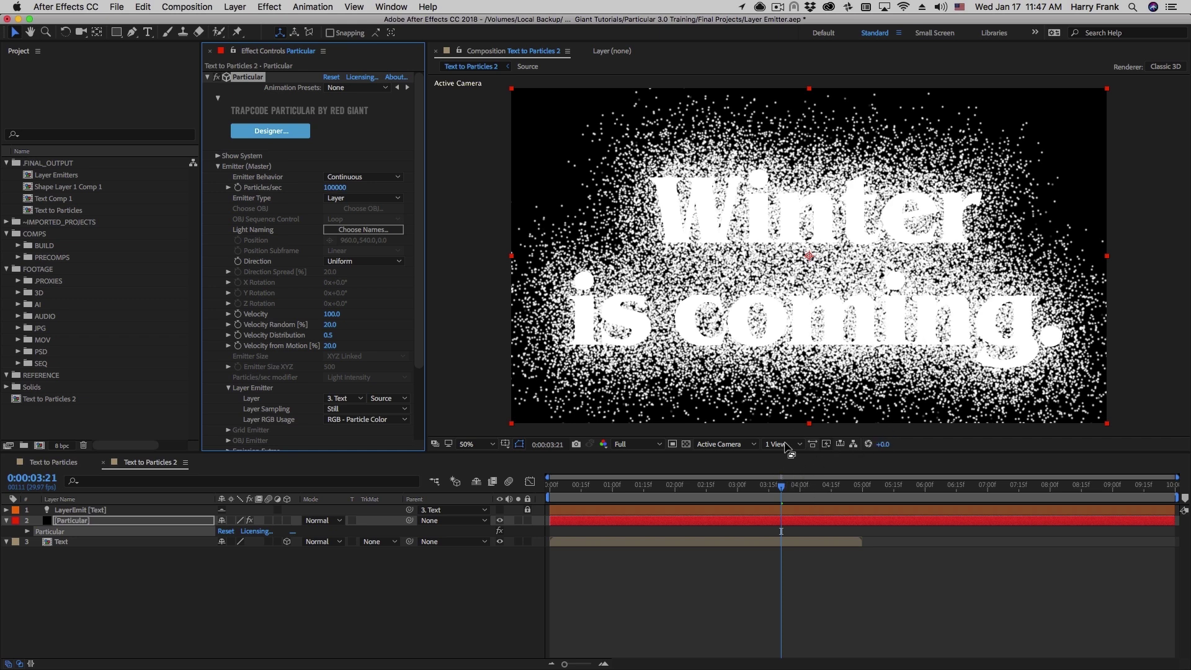
Set Physics Air Wind X to 250, then scrub to preview the rightward drift.
{"action": "left_click", "coordinate": [218, 167]}
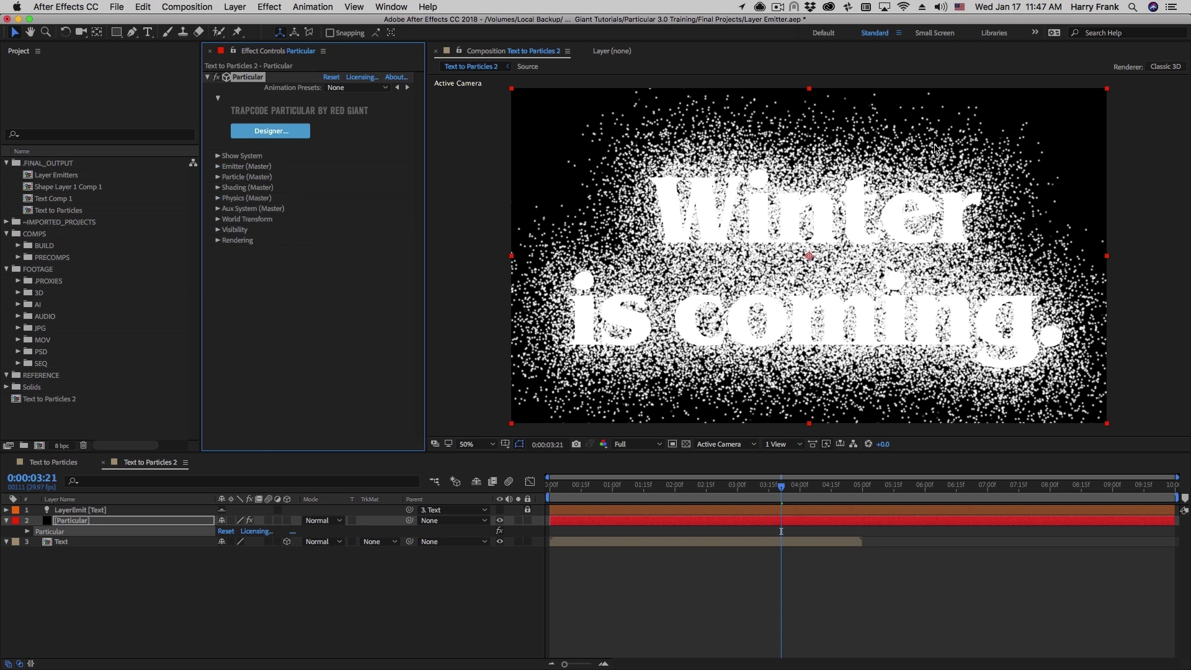
{"action": "left_click", "coordinate": [217, 198]}
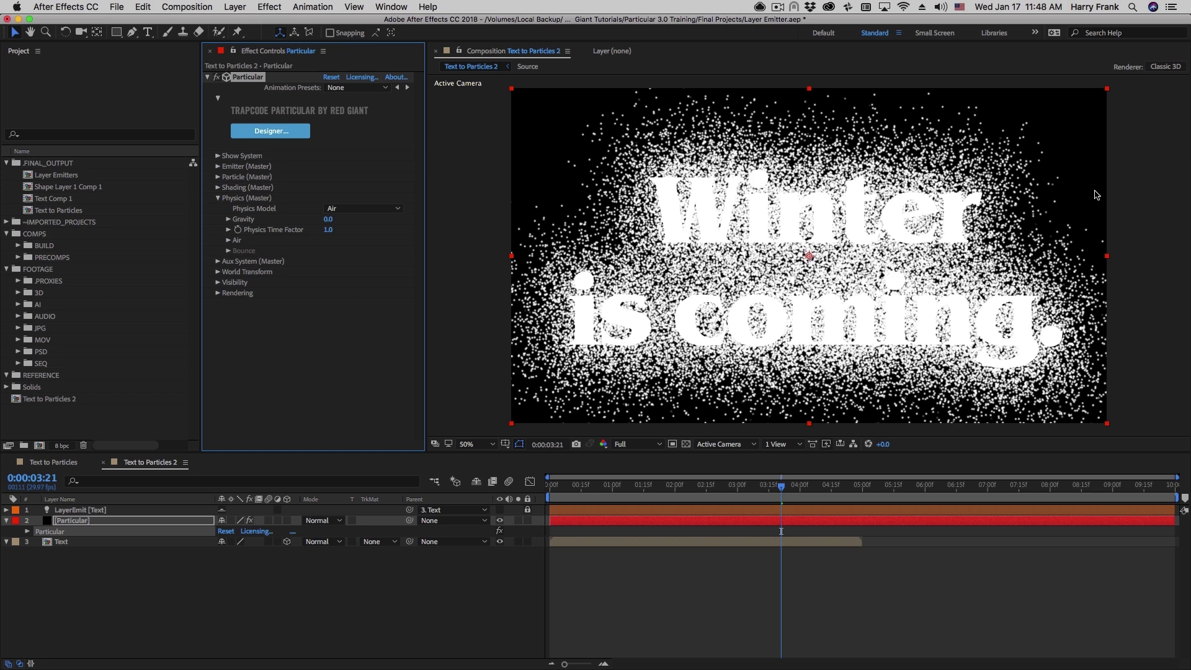
{"action": "left_click", "coordinate": [228, 240]}
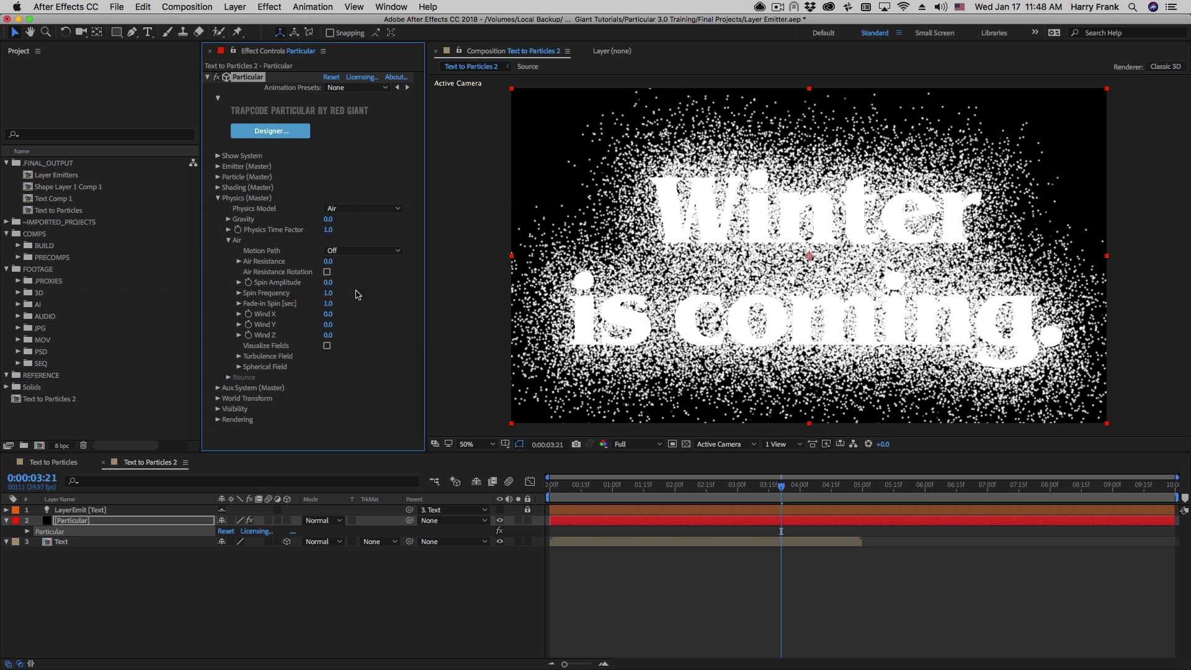
{"action": "left_click", "coordinate": [330, 315]}
{"action": "key", "text": "Return"}
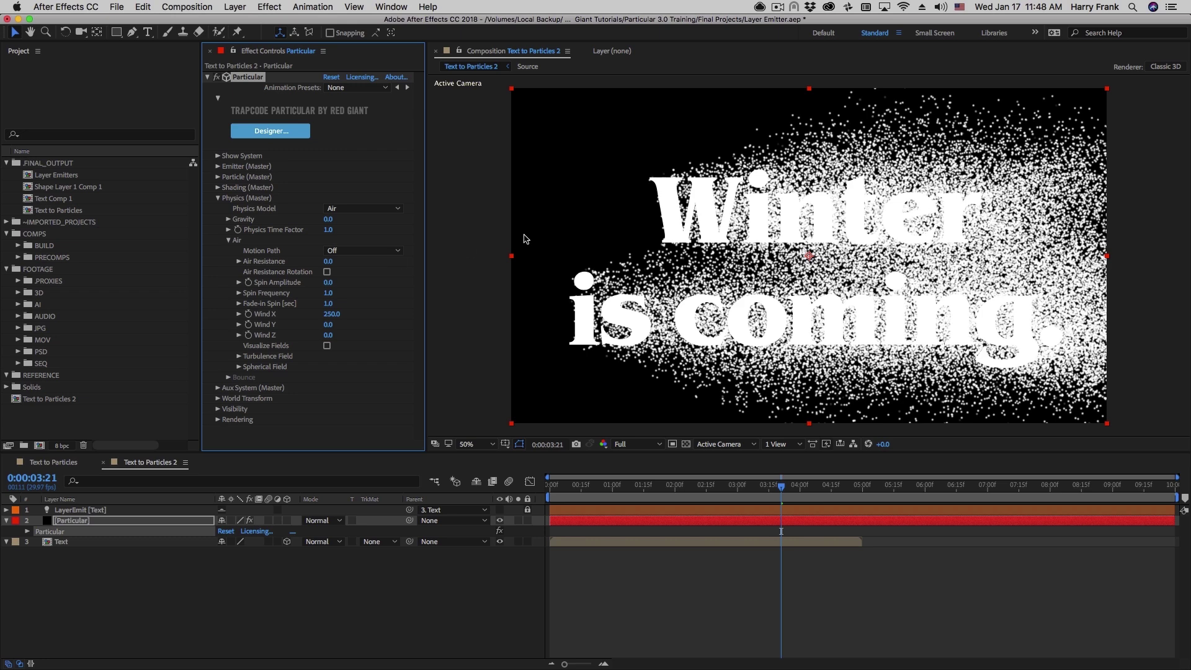
{"action": "left_click_drag", "start_coordinate": [559, 491], "coordinate": [706, 493]}
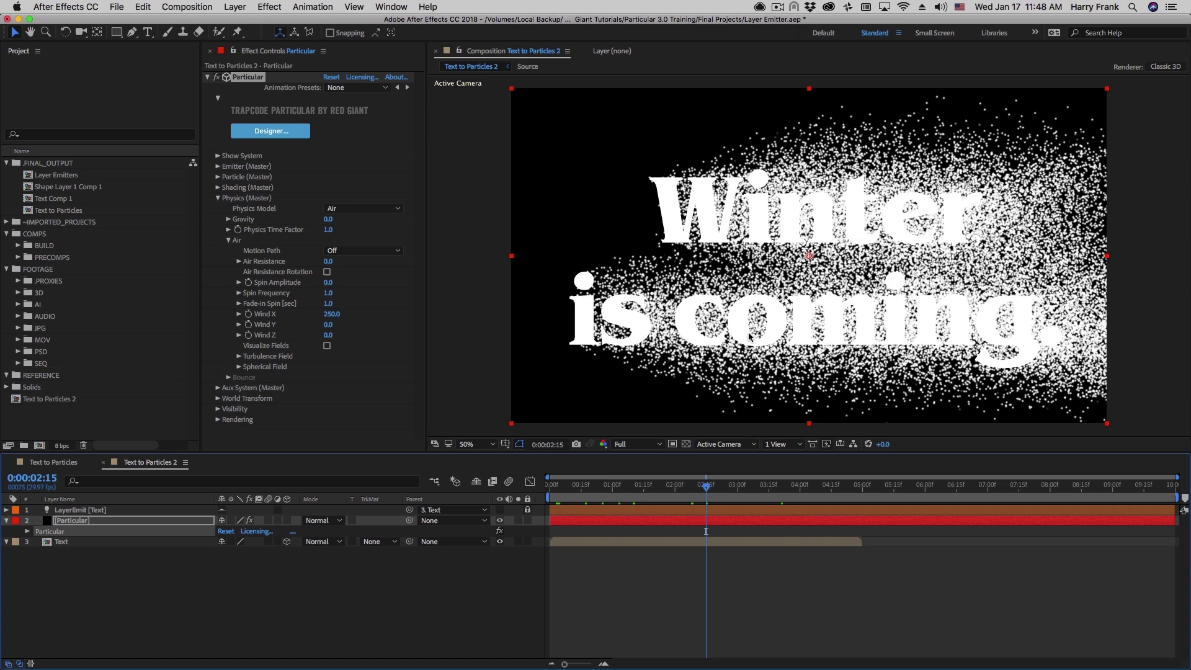
Set the Air Turbulence Field's Affect Position to 100.
{"action": "left_click", "coordinate": [237, 357]}
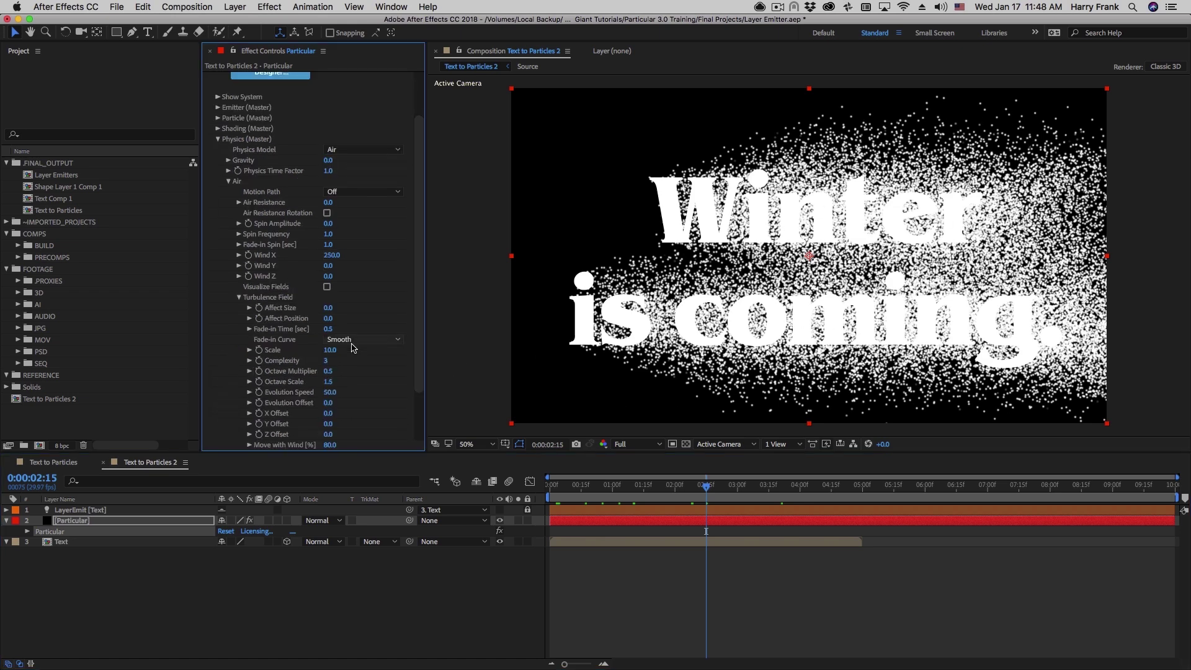
{"action": "scroll", "coordinate": [242, 114], "scroll_direction": "down", "scroll_amount": 2}
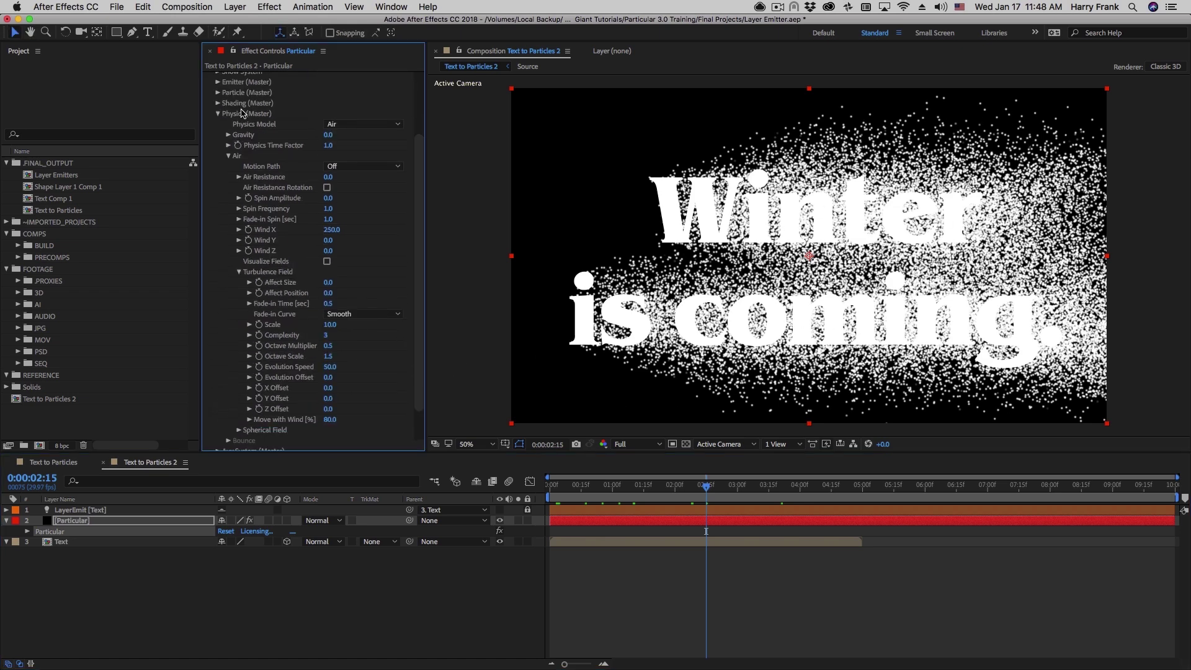
{"action": "left_click", "coordinate": [328, 293]}
{"action": "type", "text": "100"}
{"action": "key", "text": "Return"}
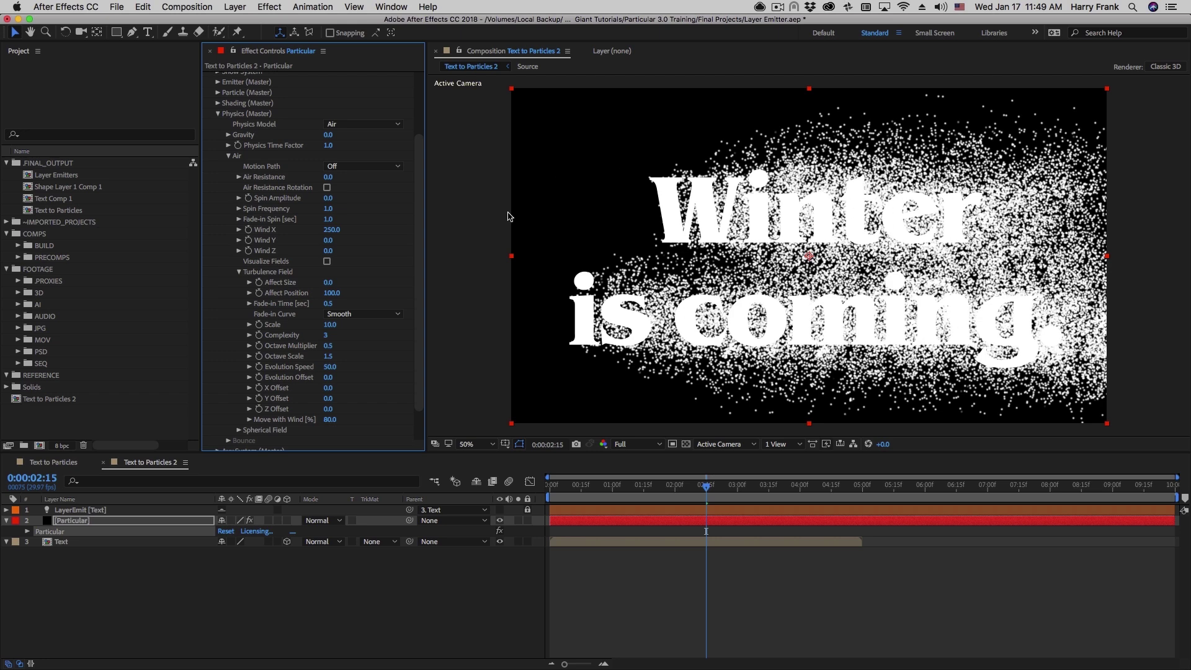
{"action": "left_click_drag", "start_coordinate": [427, 292], "coordinate": [429, 153]}
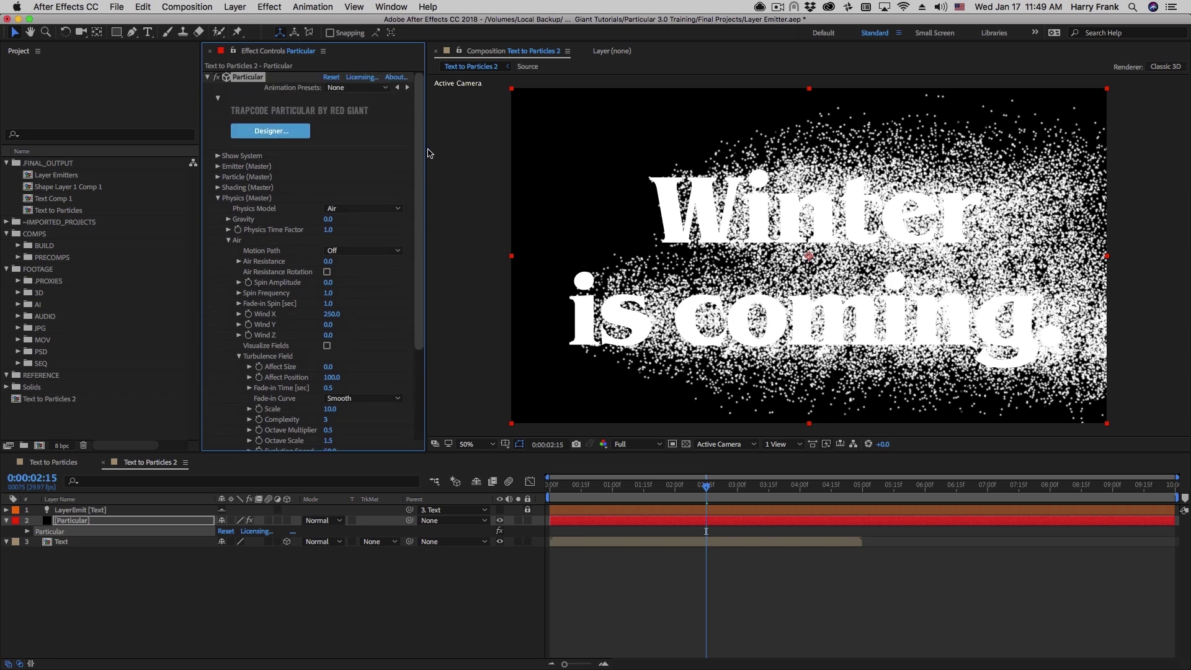
Apply the descending Size over Life preset, then scrub to 0:00:02:25 to check shrinking particles.
{"action": "left_click", "coordinate": [220, 176]}
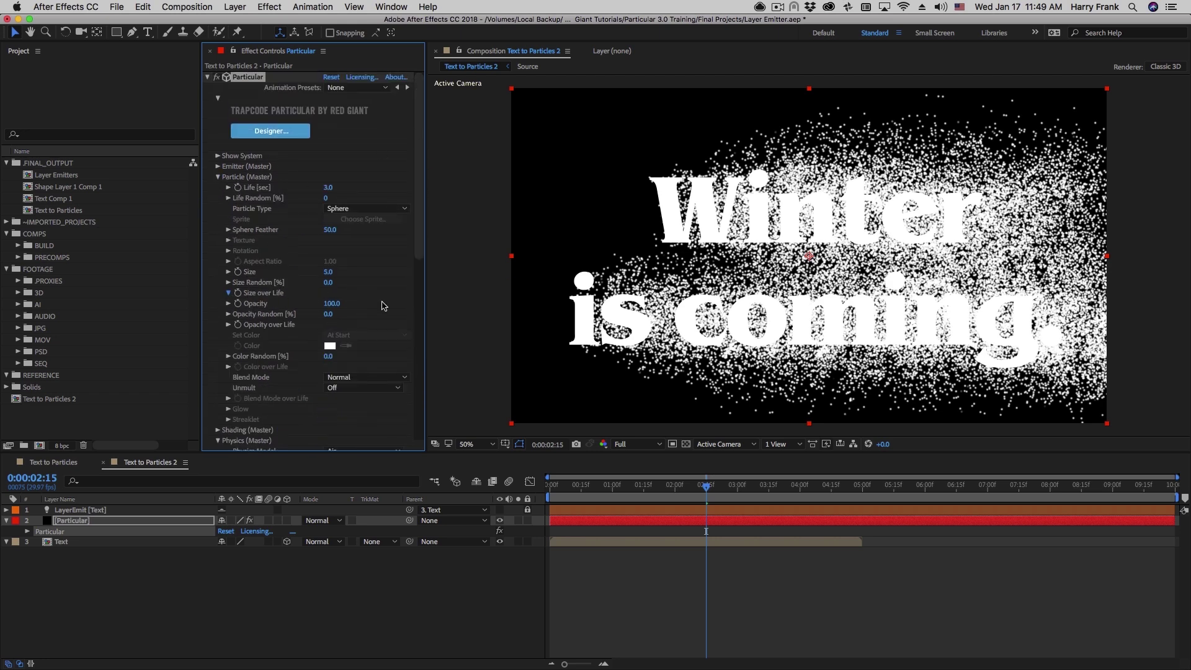
{"action": "left_click", "coordinate": [228, 293]}
{"action": "left_click_drag", "start_coordinate": [427, 325], "coordinate": [488, 326]}
{"action": "left_click", "coordinate": [404, 354]}
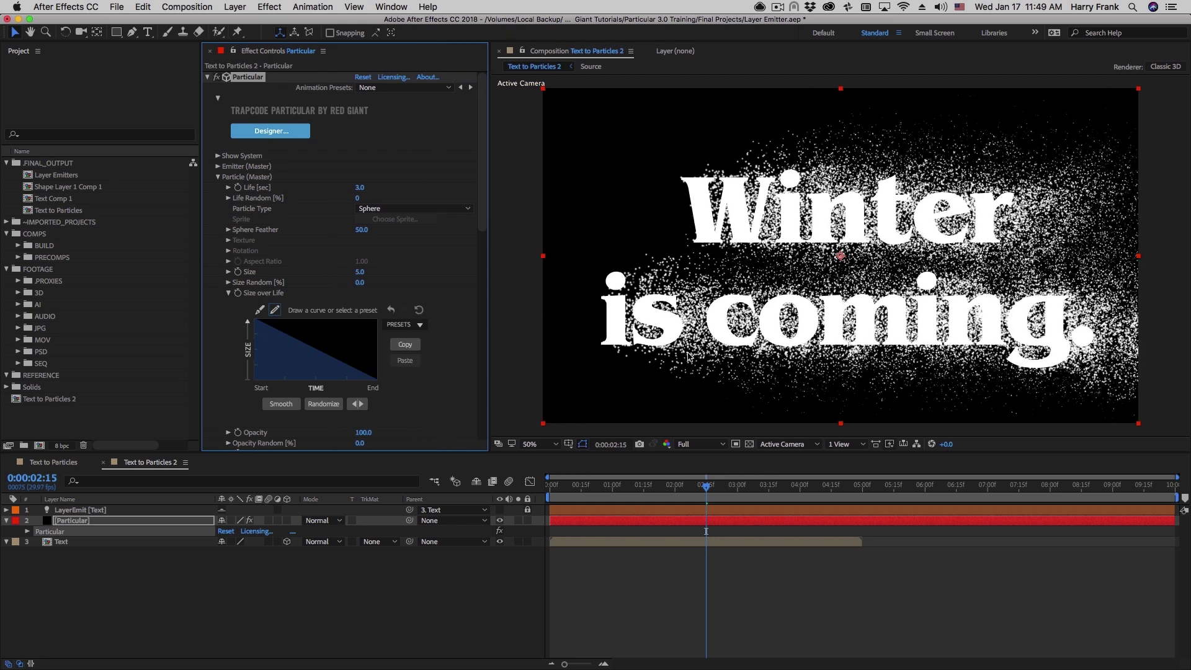
{"action": "left_click_drag", "start_coordinate": [613, 487], "coordinate": [752, 490]}
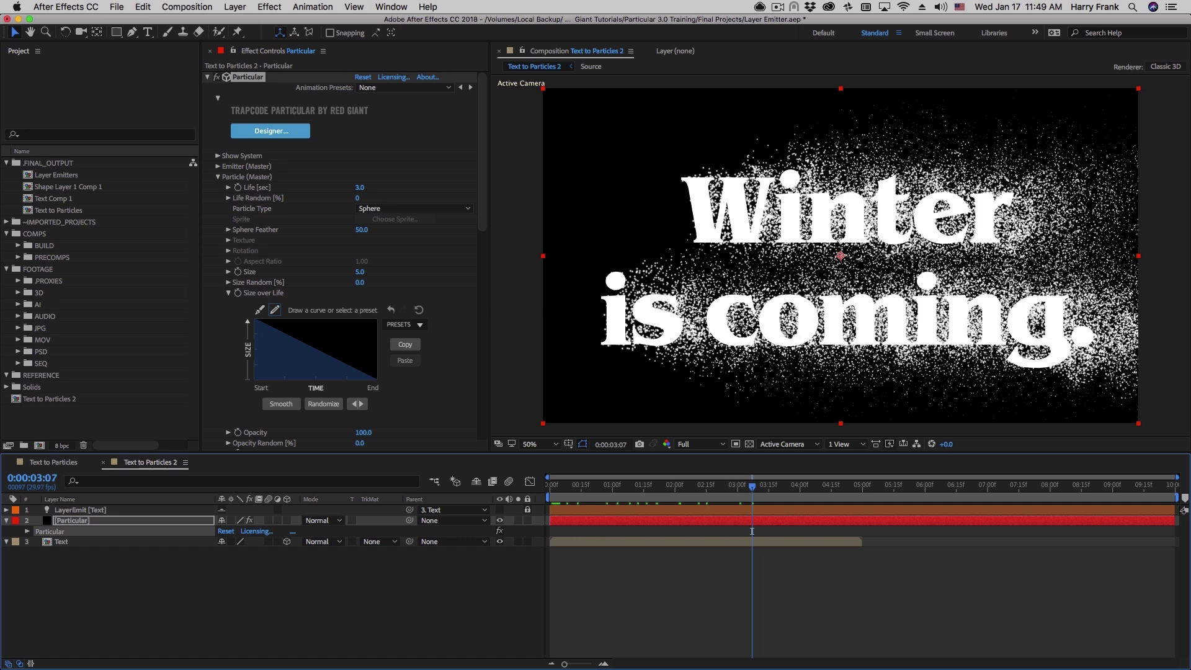
{"action": "mouse_move", "coordinate": [717, 491]}
{"action": "left_mouse_down"}
{"action": "mouse_move", "coordinate": [651, 491]}
{"action": "mouse_move", "coordinate": [727, 491]}
{"action": "left_mouse_up"}
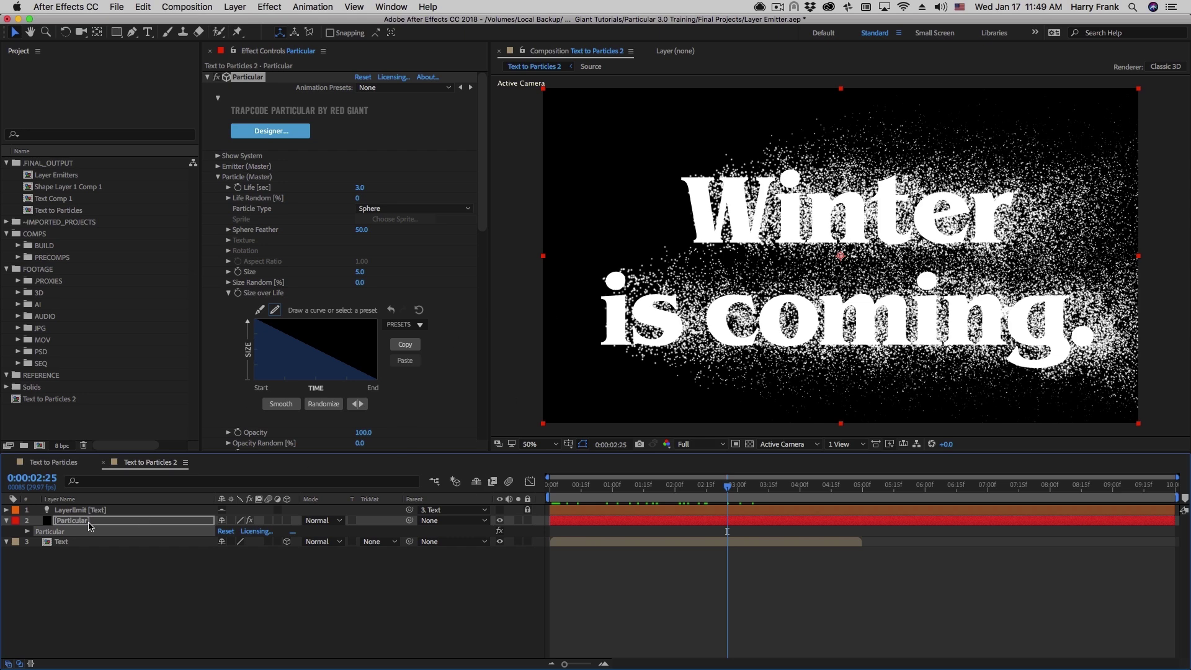
In Text to Particles, solo the Text layer to play the wipe, then solo Particle Source at 0:00:01:27.
{"action": "left_click", "coordinate": [54, 462]}
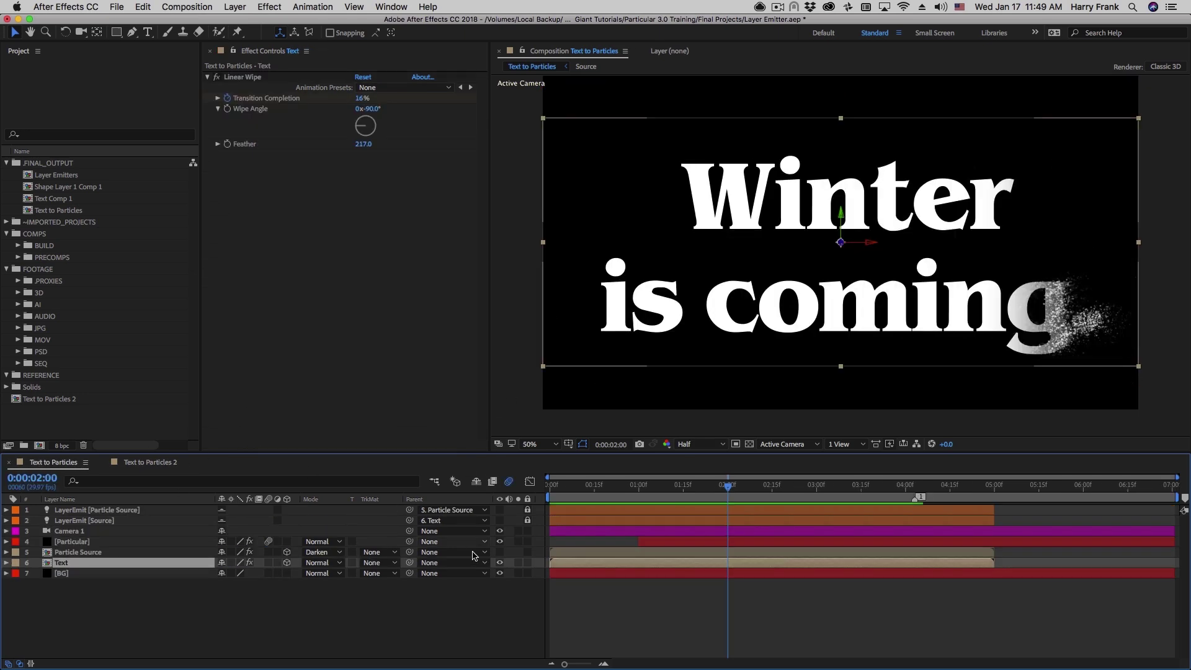
{"action": "left_click", "coordinate": [517, 563]}
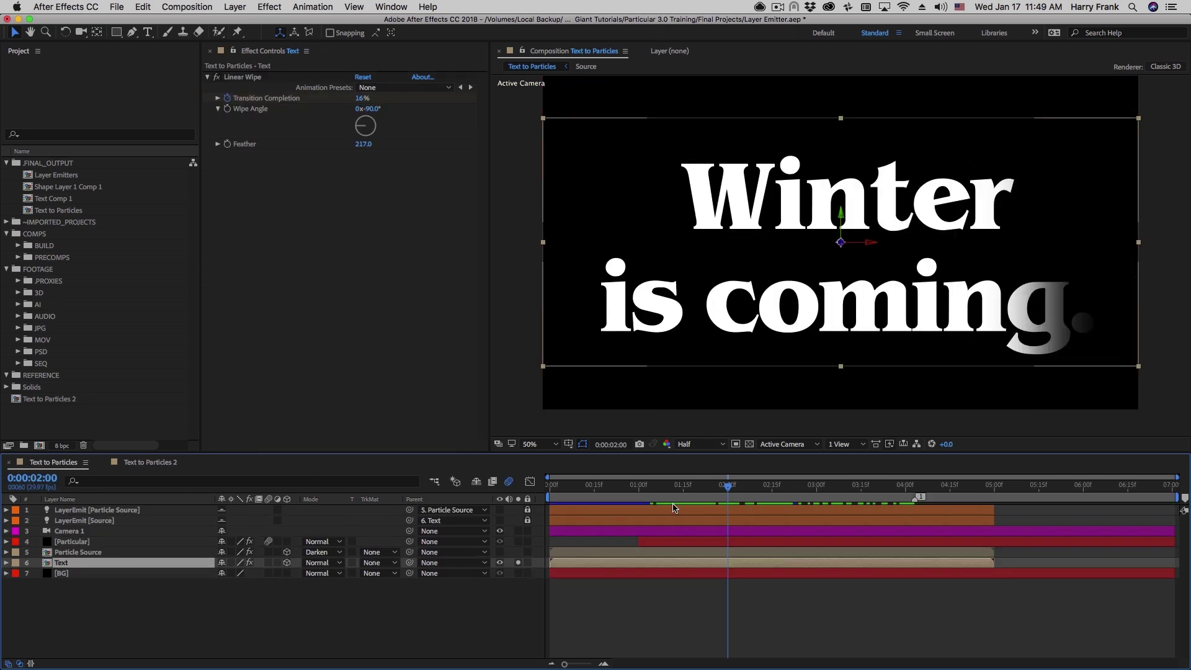
{"action": "left_click_drag", "start_coordinate": [567, 489], "coordinate": [599, 498]}
{"action": "key", "text": "space"}
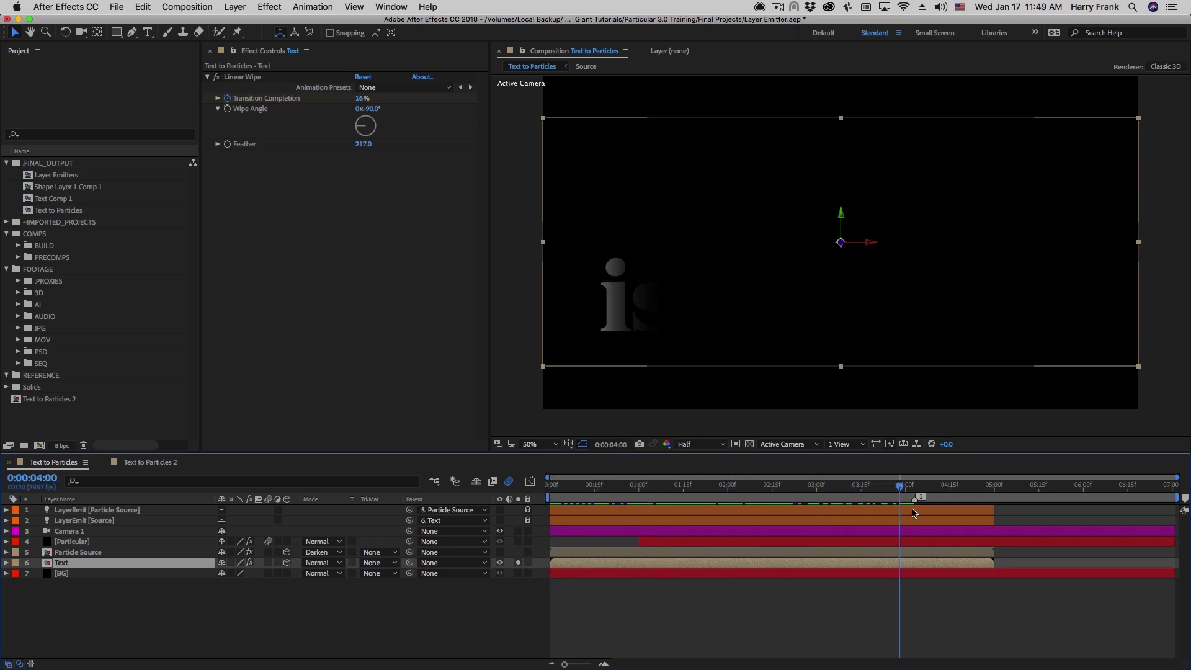
{"action": "left_click_drag", "start_coordinate": [775, 489], "coordinate": [656, 488]}
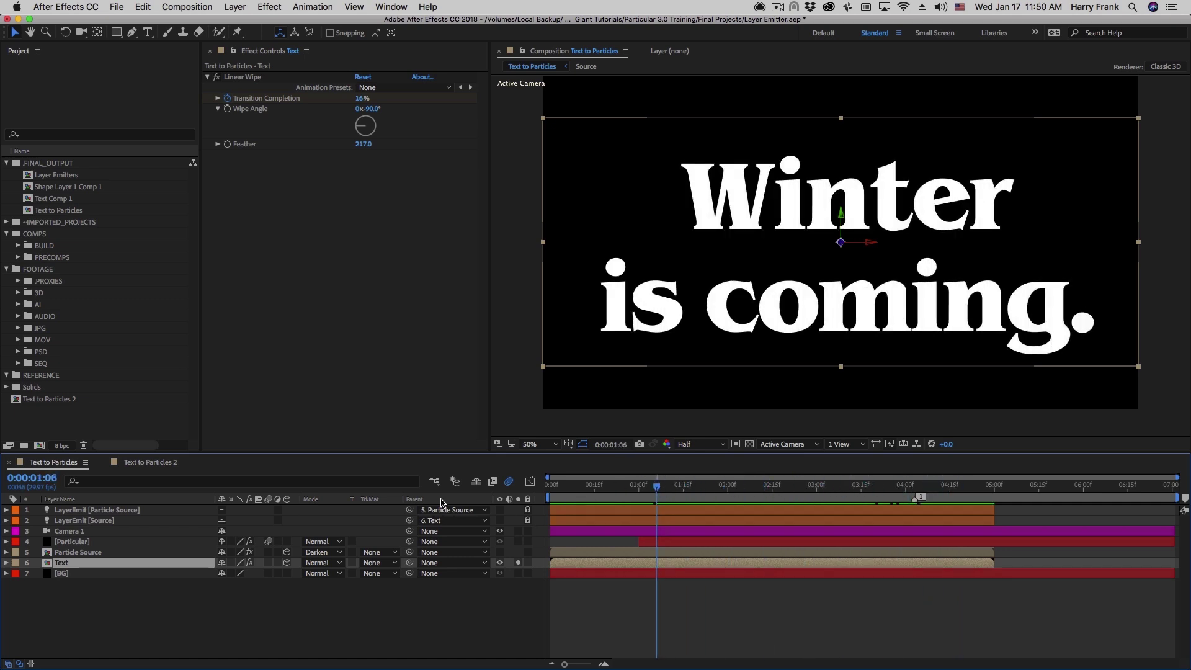
{"action": "left_click", "coordinate": [500, 563]}
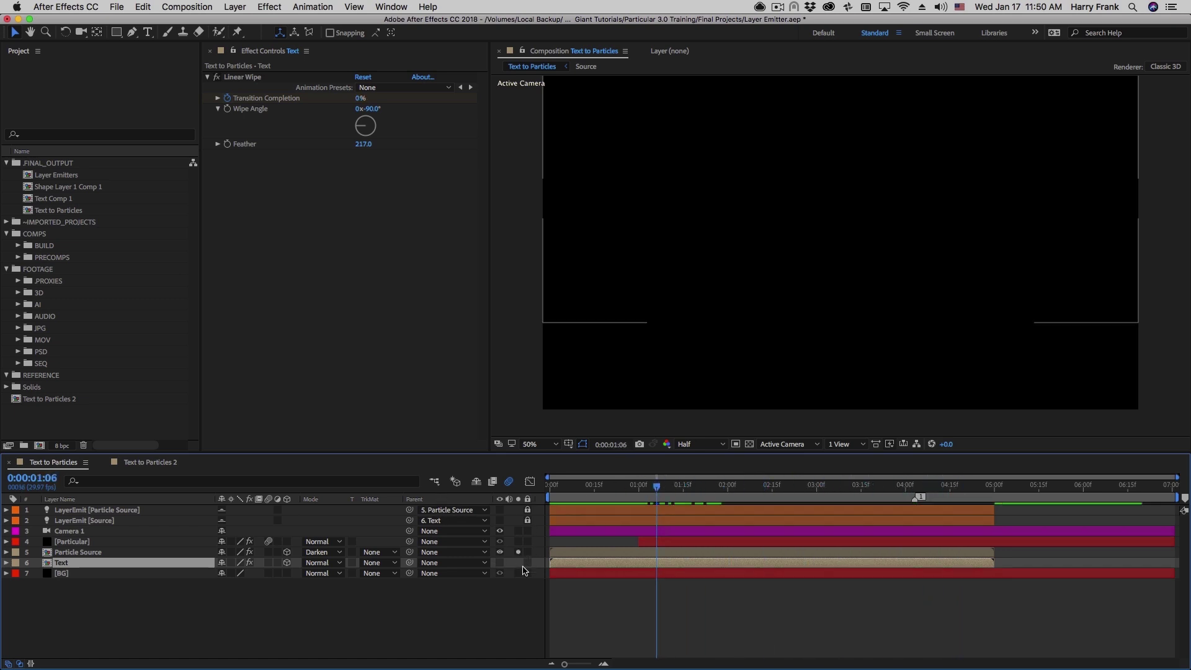
{"action": "left_click_drag", "start_coordinate": [594, 494], "coordinate": [859, 513]}
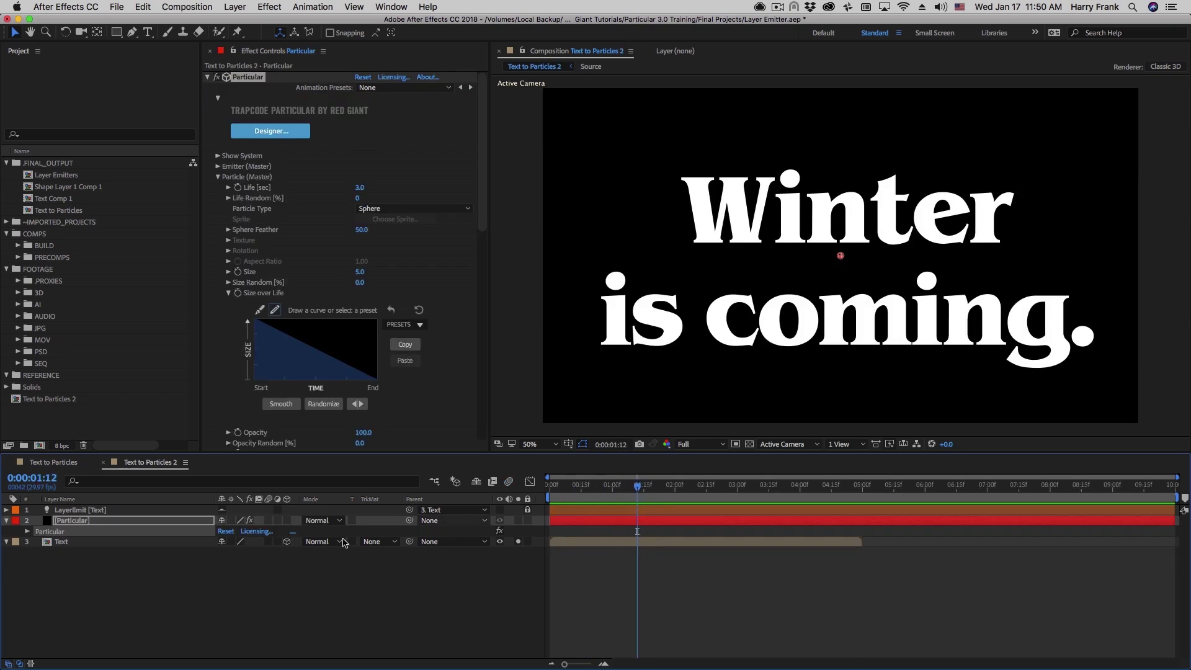
Apply the Linear Wipe effect to the Text layer.
{"action": "left_click", "coordinate": [66, 546]}
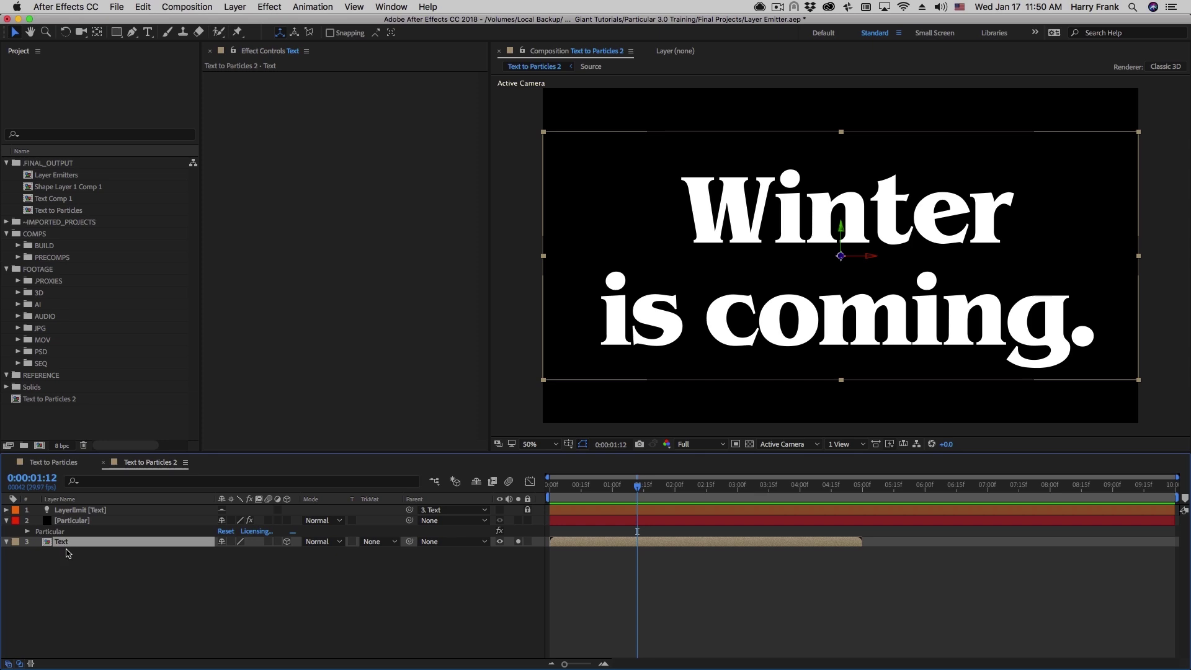
{"action": "left_click", "coordinate": [279, 9]}
{"action": "mouse_move", "coordinate": [308, 630]}
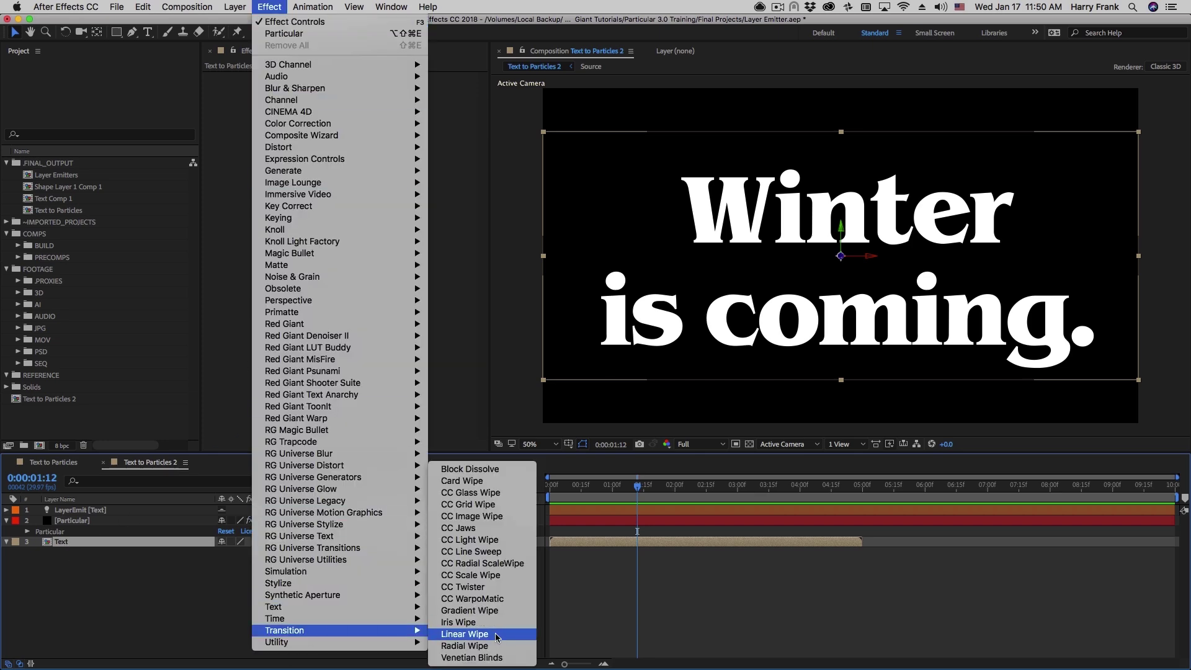
{"action": "left_click", "coordinate": [496, 634]}
Keyframe Transition Completion 0–100% from 2:00 to 3:29, with wipe angle -90° and feather 183.
{"action": "left_click", "coordinate": [737, 485]}
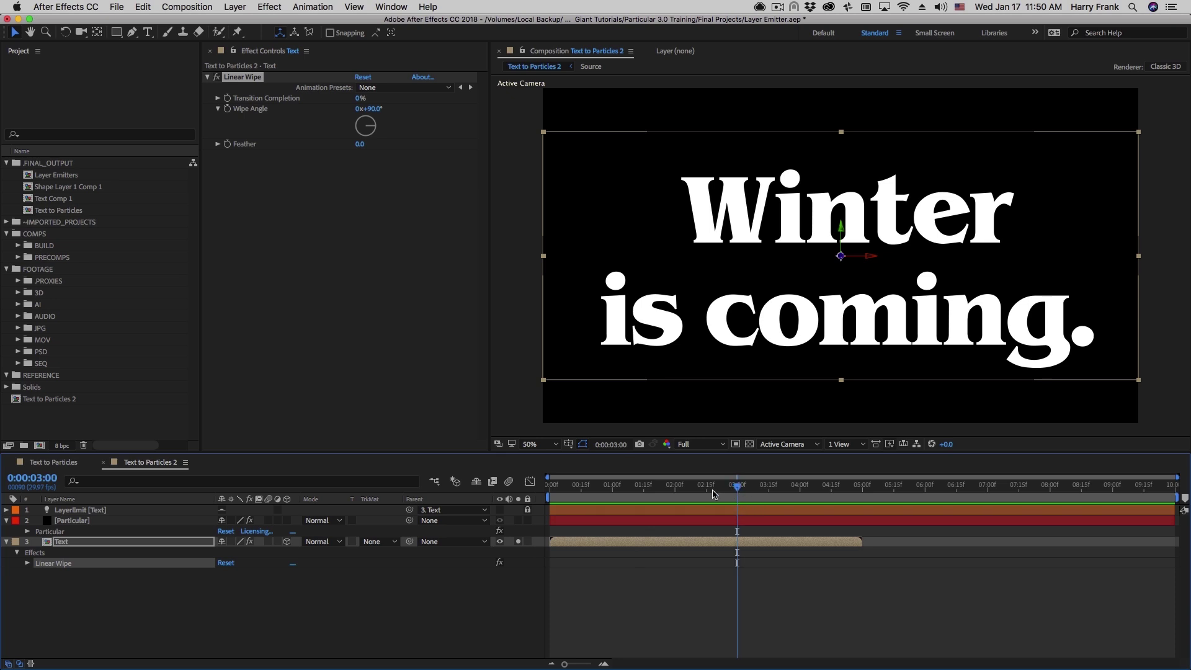
{"action": "left_click_drag", "start_coordinate": [711, 494], "coordinate": [674, 493]}
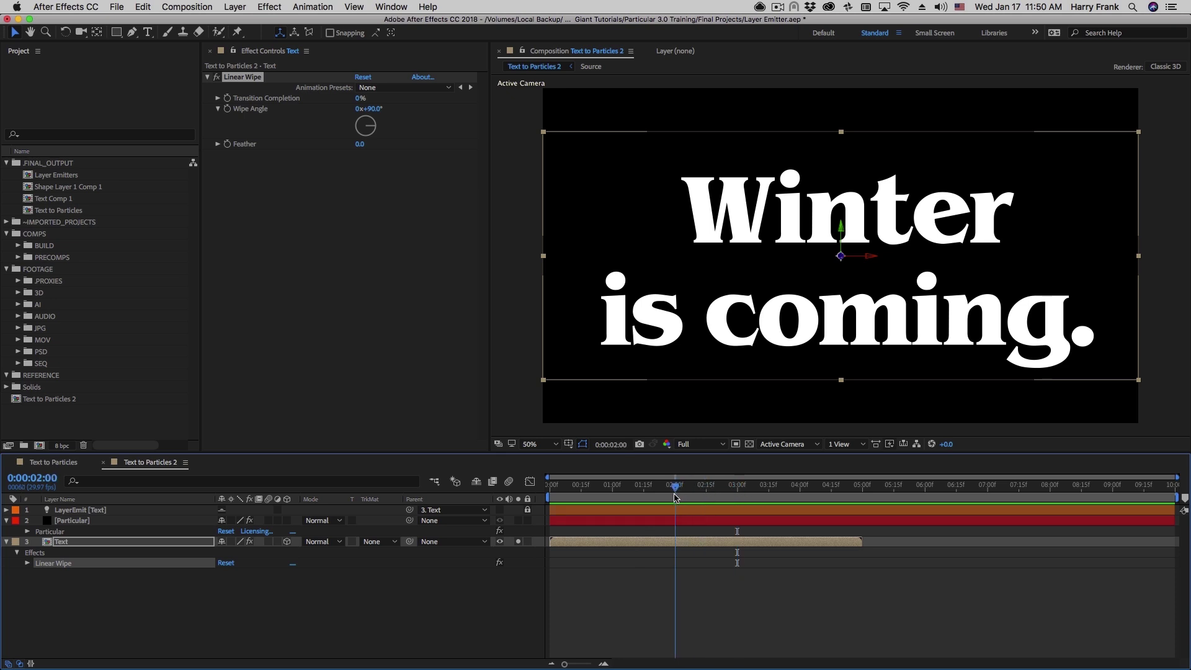
{"action": "left_click", "coordinate": [227, 98]}
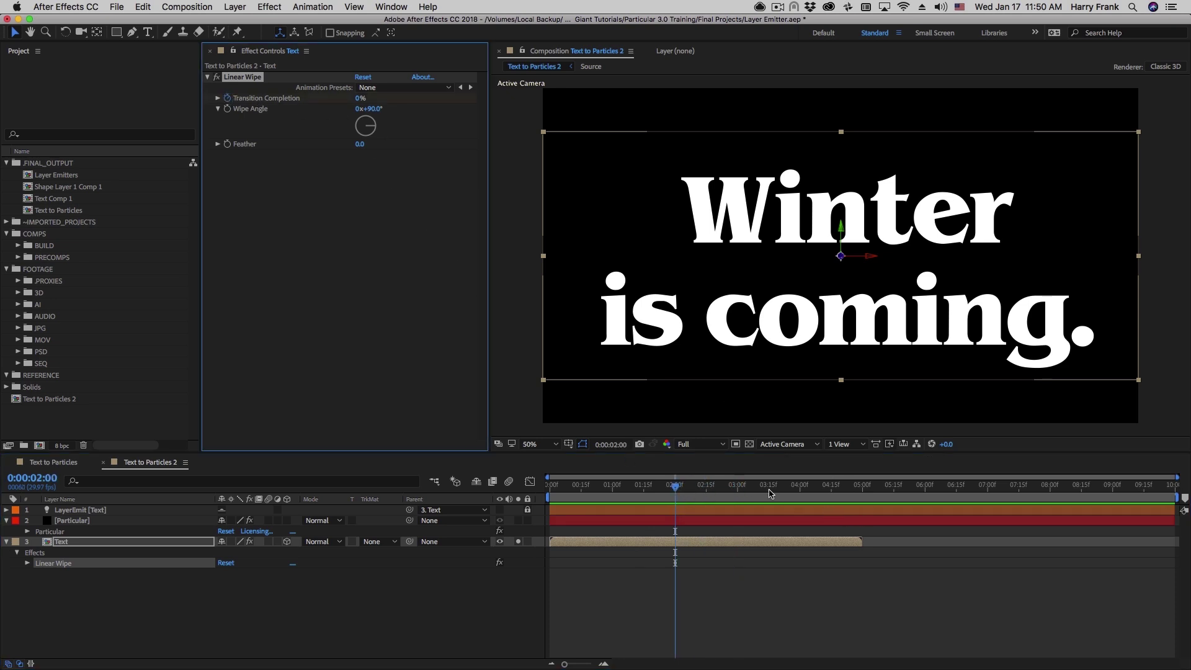
{"action": "left_click_drag", "start_coordinate": [776, 491], "coordinate": [799, 490]}
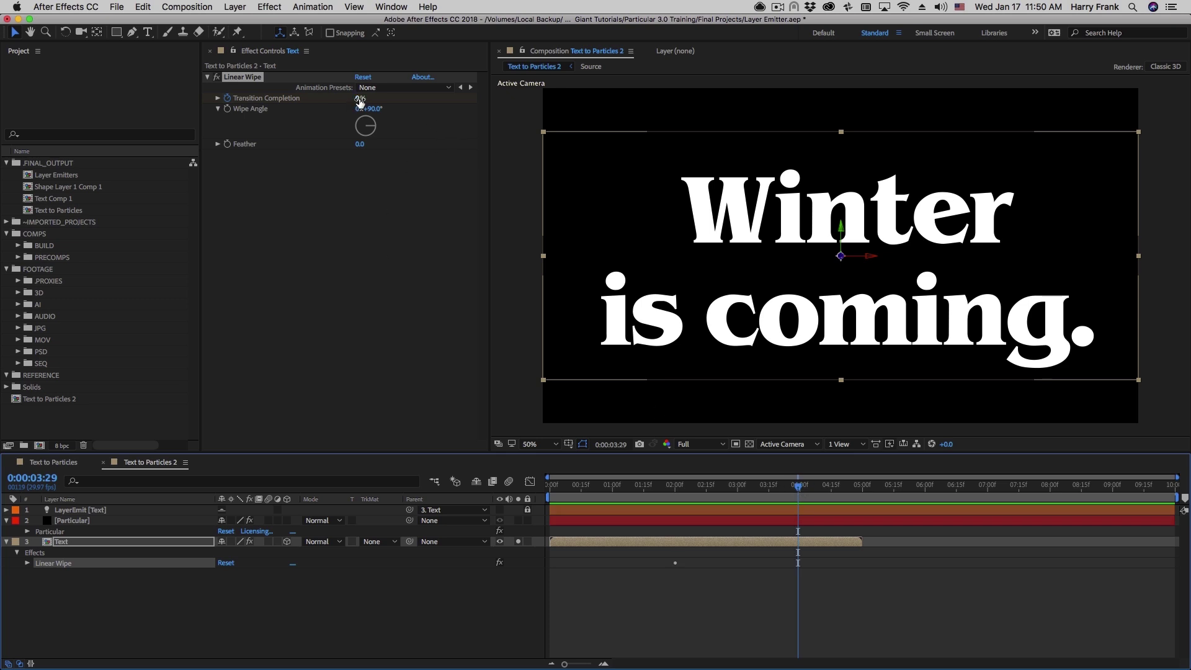
{"action": "left_click_drag", "start_coordinate": [359, 101], "coordinate": [624, 117]}
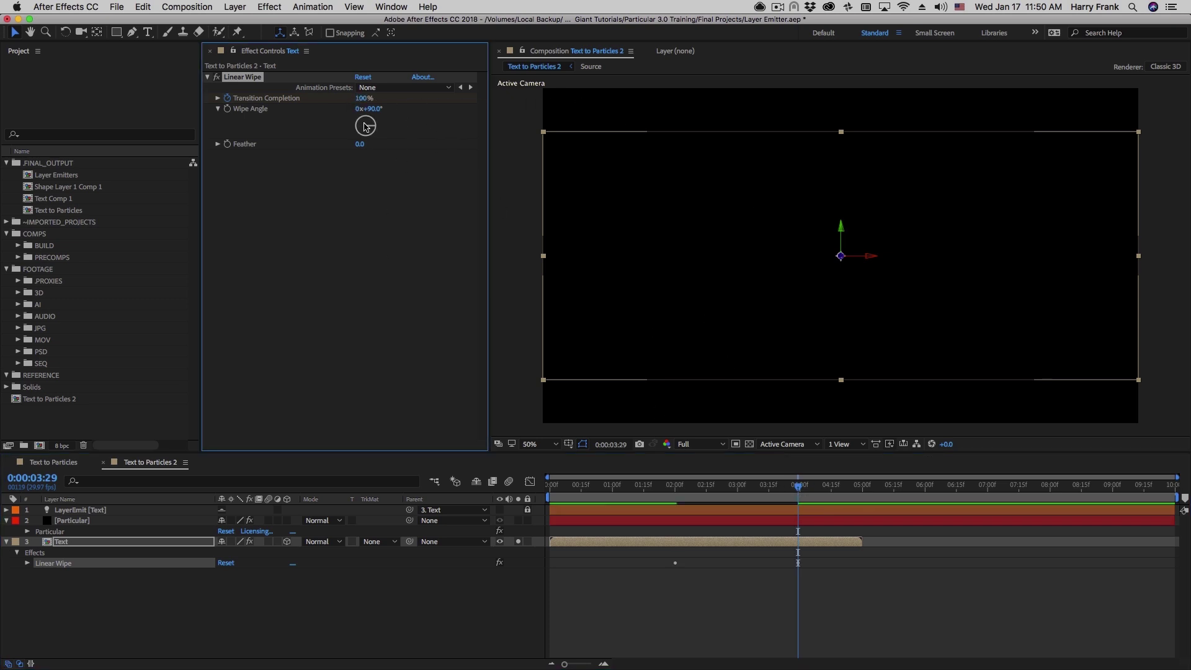
{"action": "left_click_drag", "start_coordinate": [368, 126], "coordinate": [339, 126]}
{"action": "left_click_drag", "start_coordinate": [675, 489], "coordinate": [727, 495]}
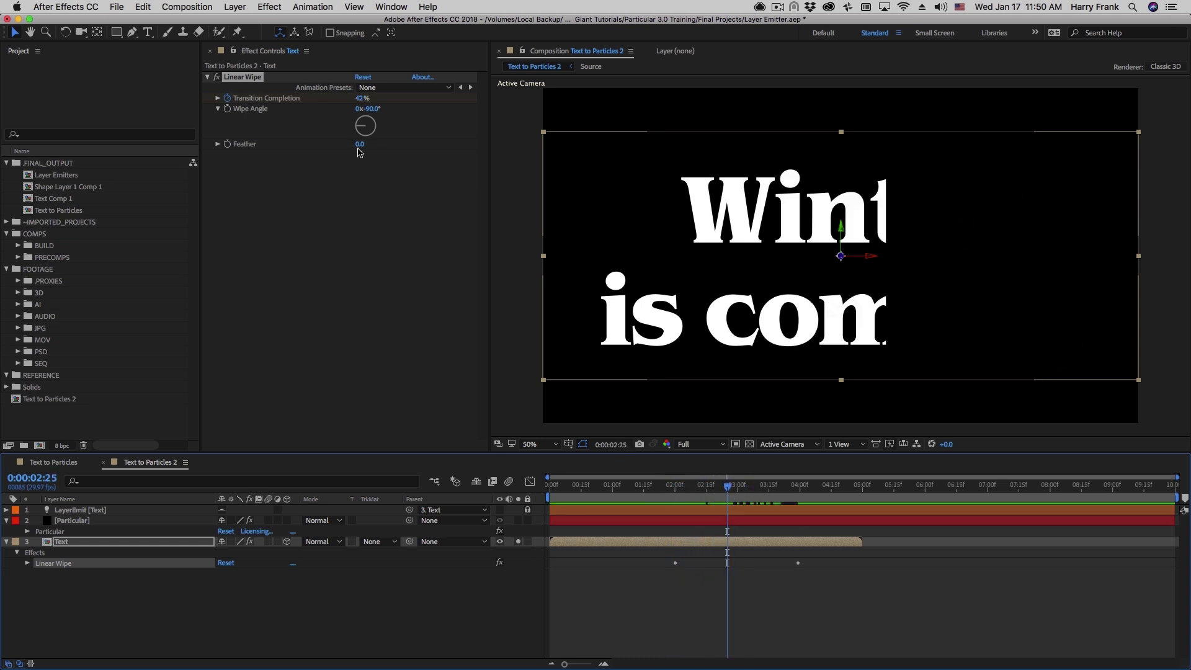
{"action": "left_click_drag", "start_coordinate": [360, 145], "coordinate": [476, 153]}
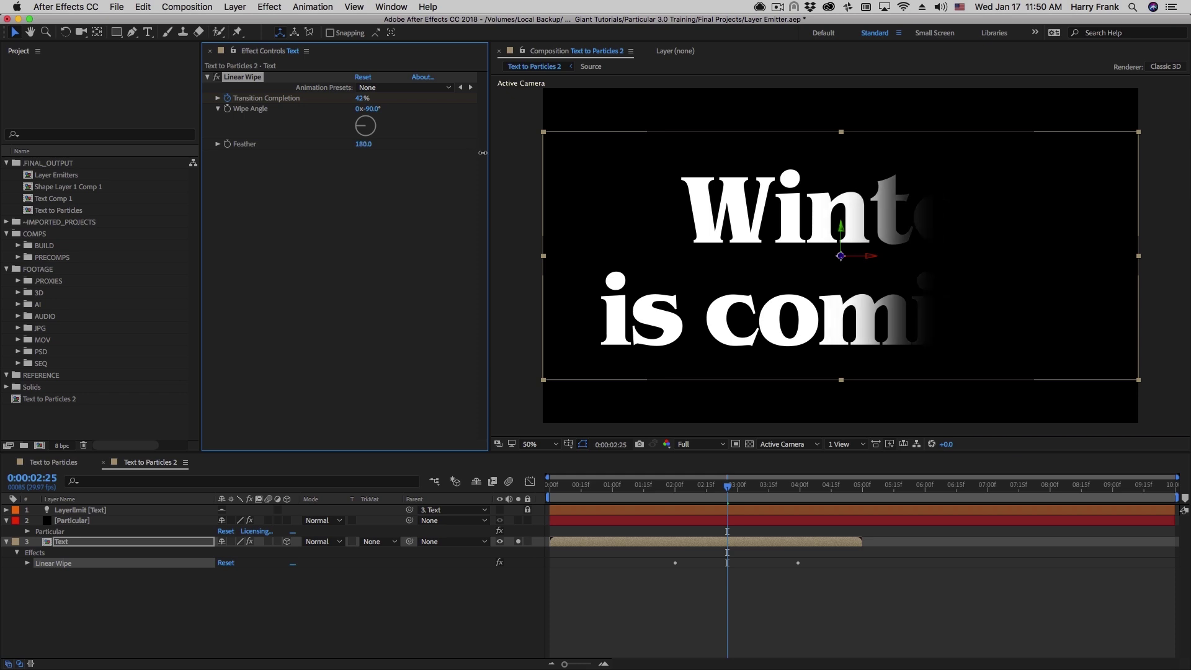
{"action": "left_click_drag", "start_coordinate": [668, 485], "coordinate": [627, 497]}
Duplicate the Text layer as Text 2 and delete its Linear Wipe.
{"action": "left_click", "coordinate": [104, 536]}
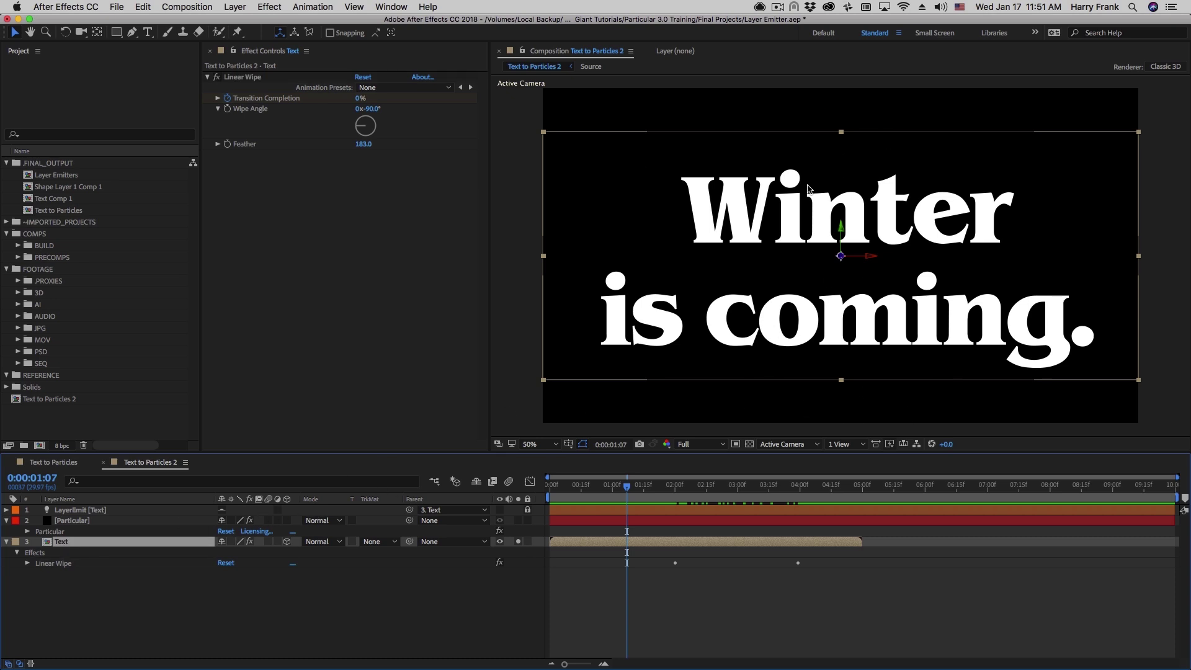
{"action": "key", "text": "super+d"}
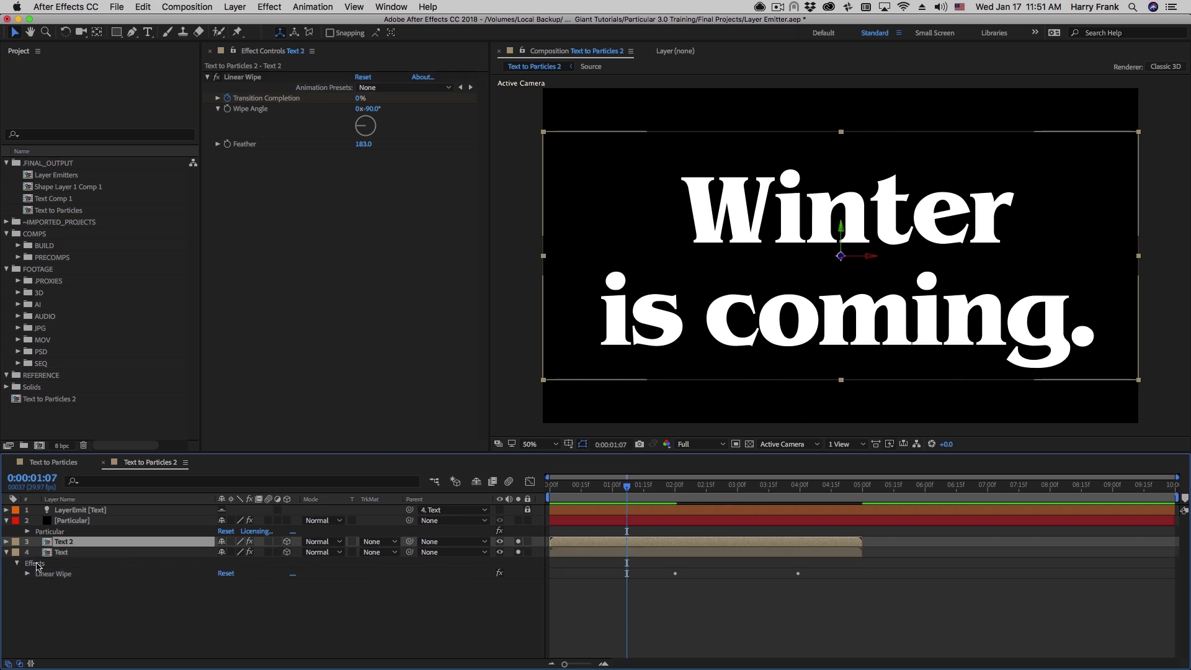
{"action": "key", "text": "e"}
{"action": "left_click", "coordinate": [53, 553]}
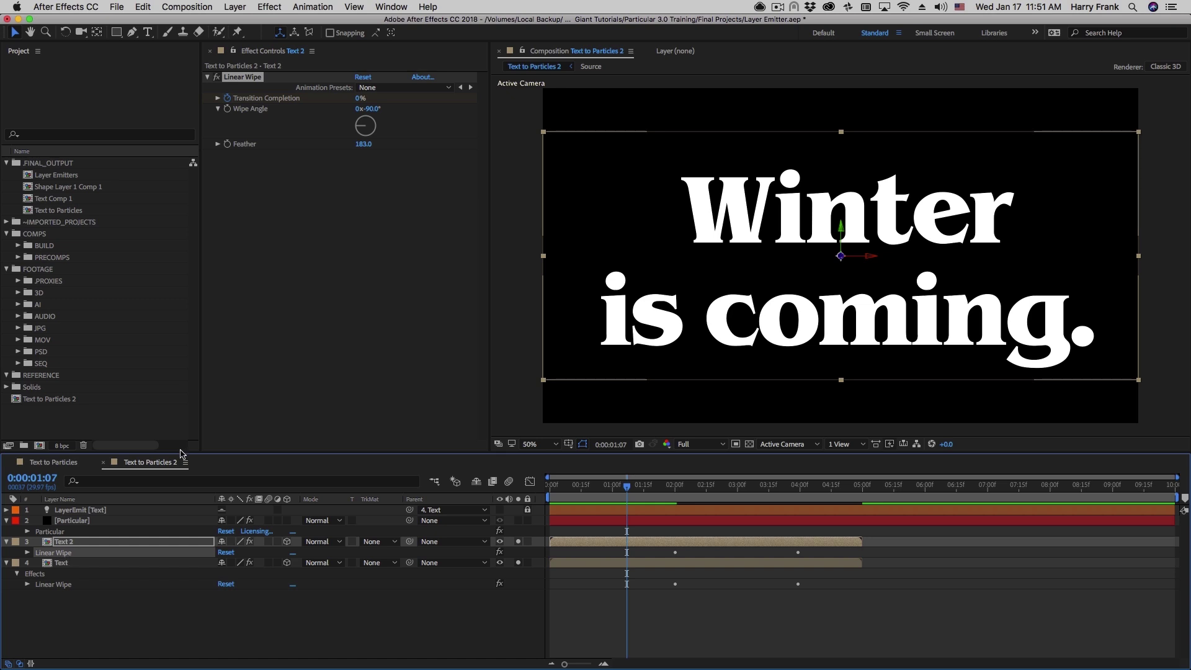
{"action": "key", "text": "Delete"}
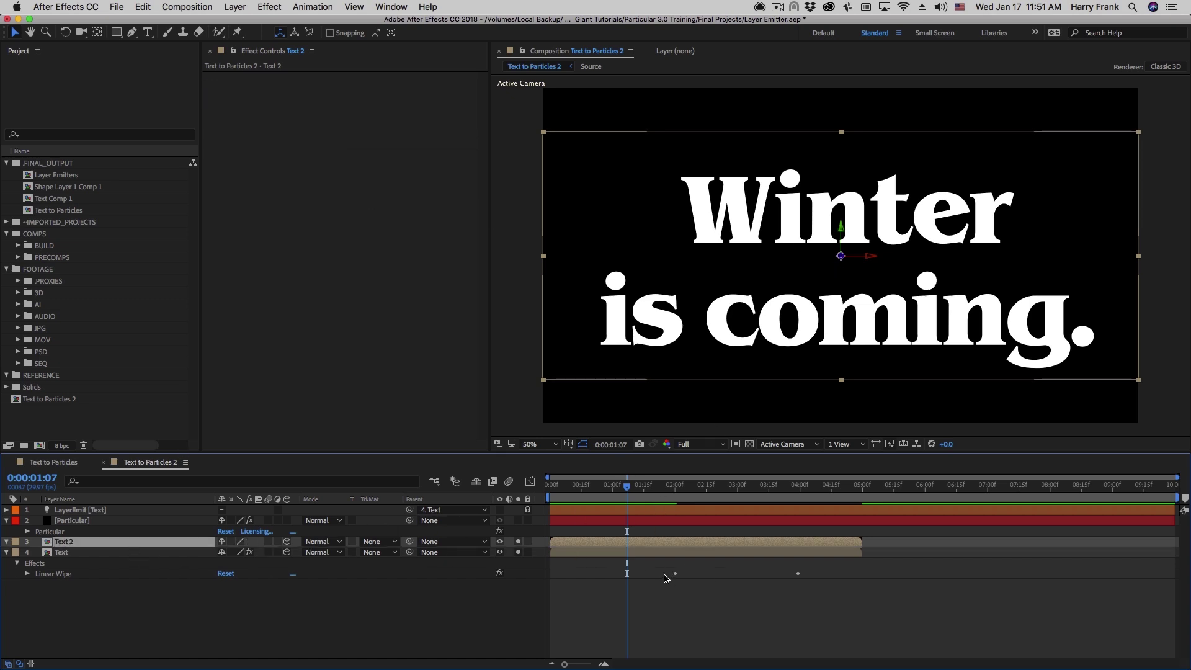
{"action": "left_click_drag", "start_coordinate": [661, 499], "coordinate": [676, 498]}
{"action": "key", "text": "Page_Up"}
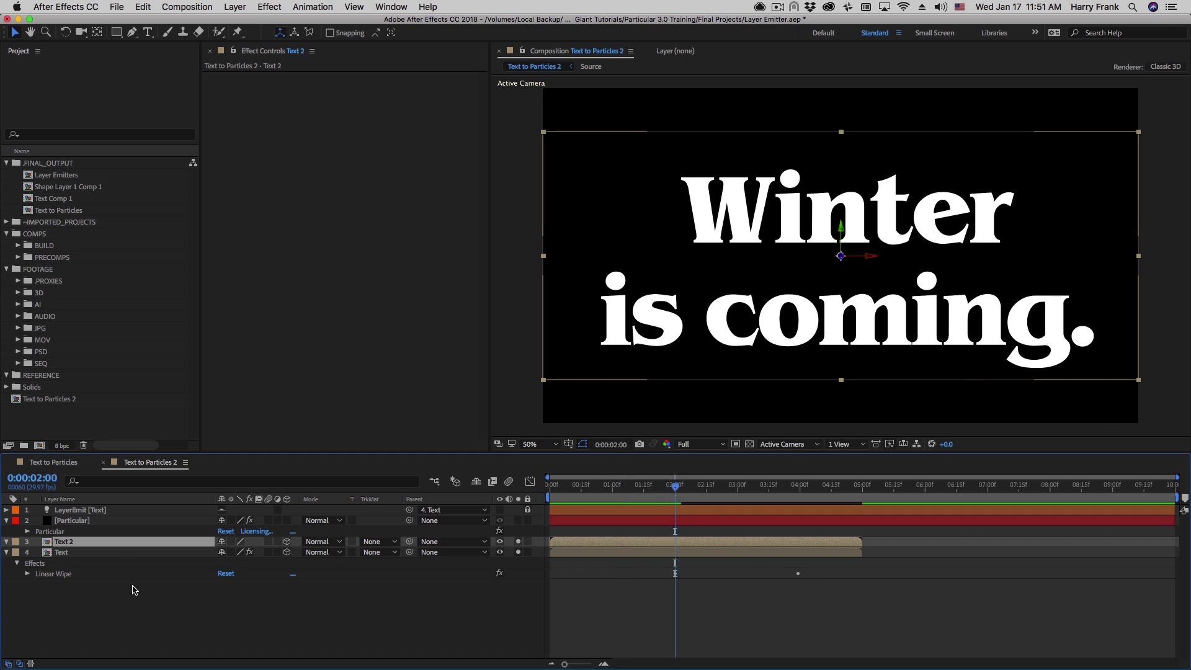
{"action": "left_click", "coordinate": [121, 33]}
Draw a tall rectangular mask on Text 2 to the right of the text.
{"action": "left_click", "coordinate": [124, 37]}
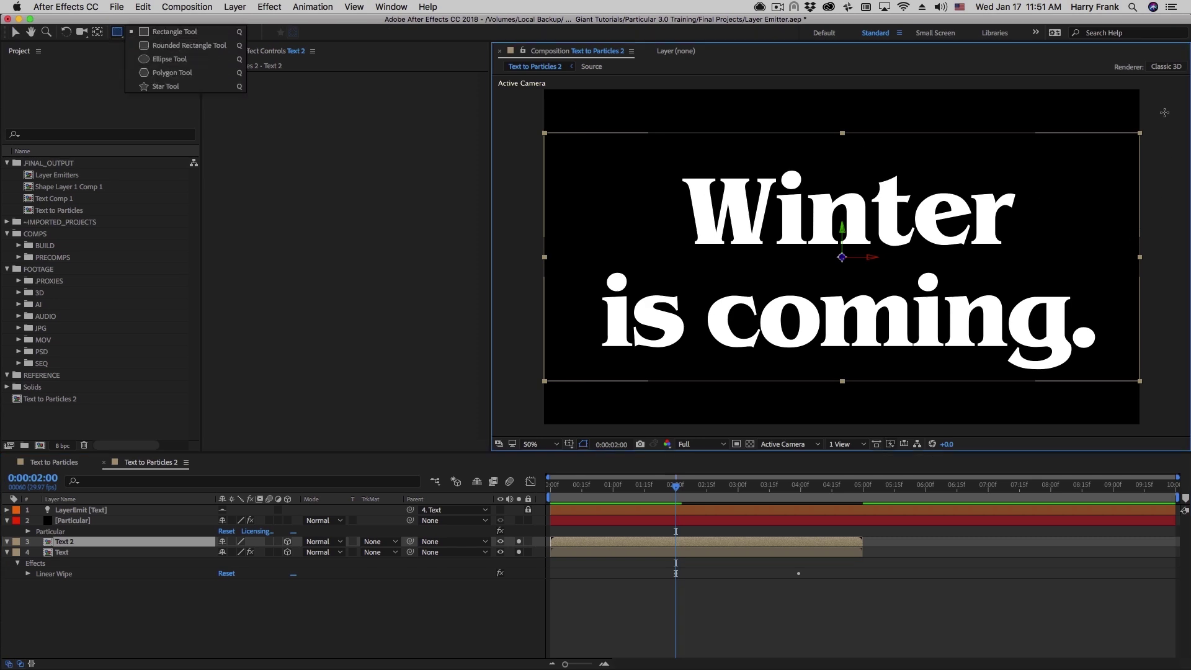
{"action": "left_click_drag", "start_coordinate": [1125, 151], "coordinate": [912, 160]}
{"action": "mouse_move", "coordinate": [1063, 112]}
{"action": "left_mouse_down"}
{"action": "mouse_move", "coordinate": [1133, 103]}
{"action": "mouse_move", "coordinate": [937, 382]}
{"action": "left_mouse_up"}
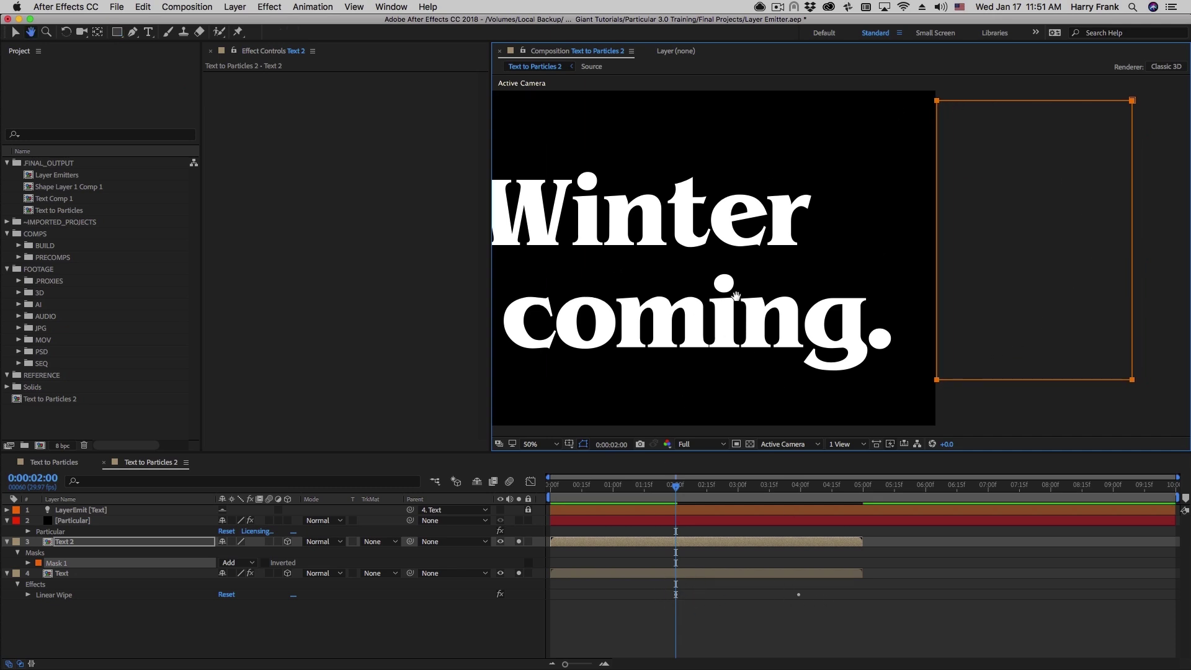
{"action": "scroll", "coordinate": [895, 255], "scroll_direction": "left", "scroll_amount": 5}
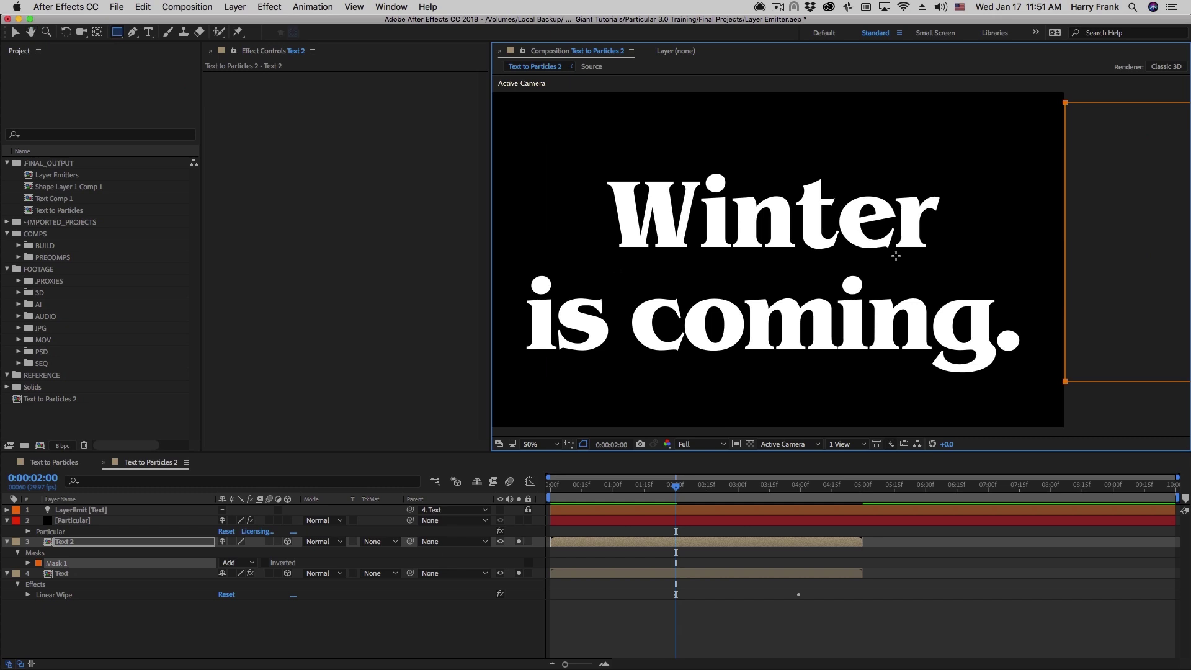
Keyframe Text 2's Mask Path at 2:00, then move the mask far left across the text at 3:29.
{"action": "key", "text": "m"}
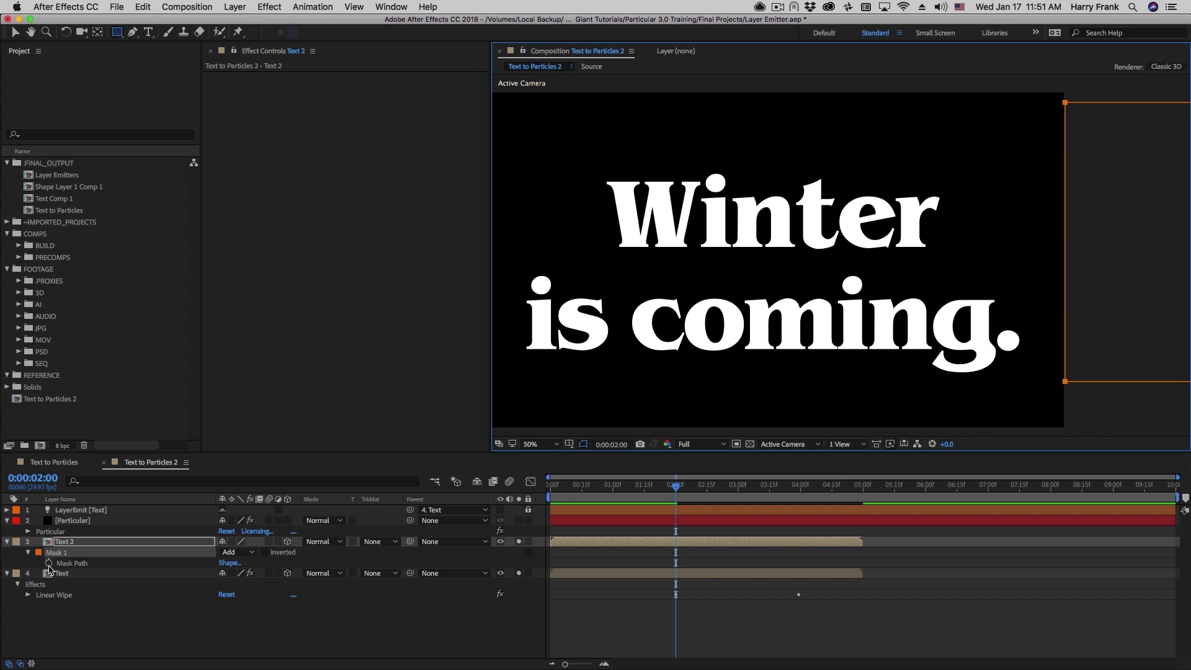
{"action": "left_click", "coordinate": [49, 563]}
{"action": "left_click", "coordinate": [788, 487]}
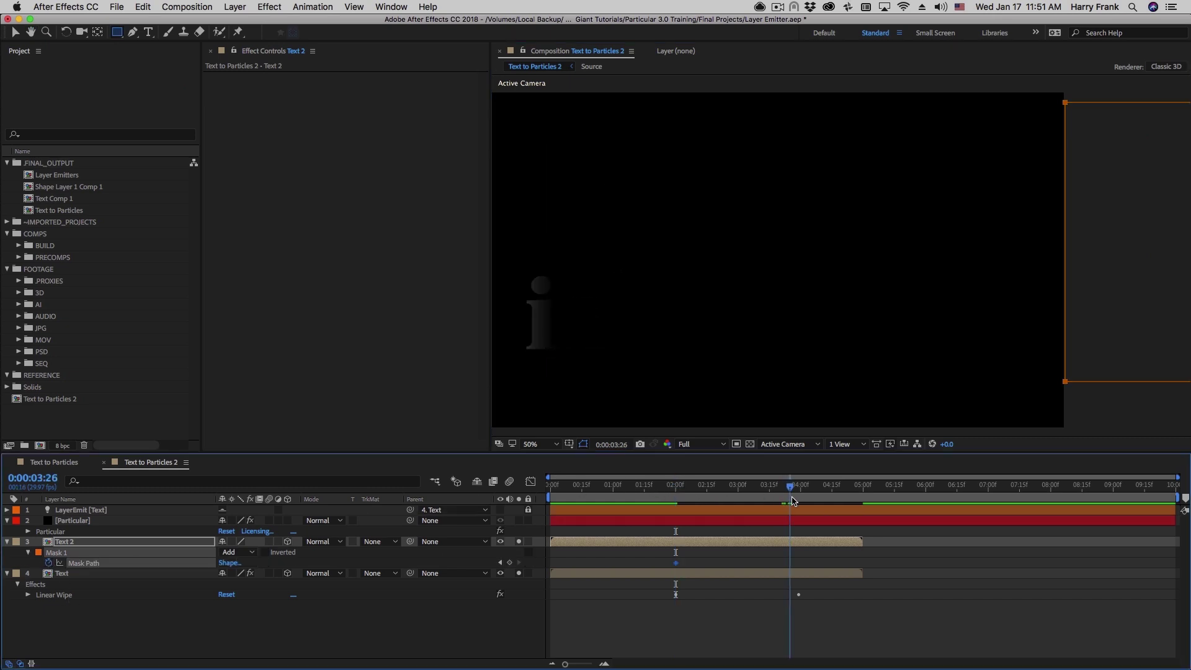
{"action": "left_click_drag", "start_coordinate": [799, 505], "coordinate": [800, 505]}
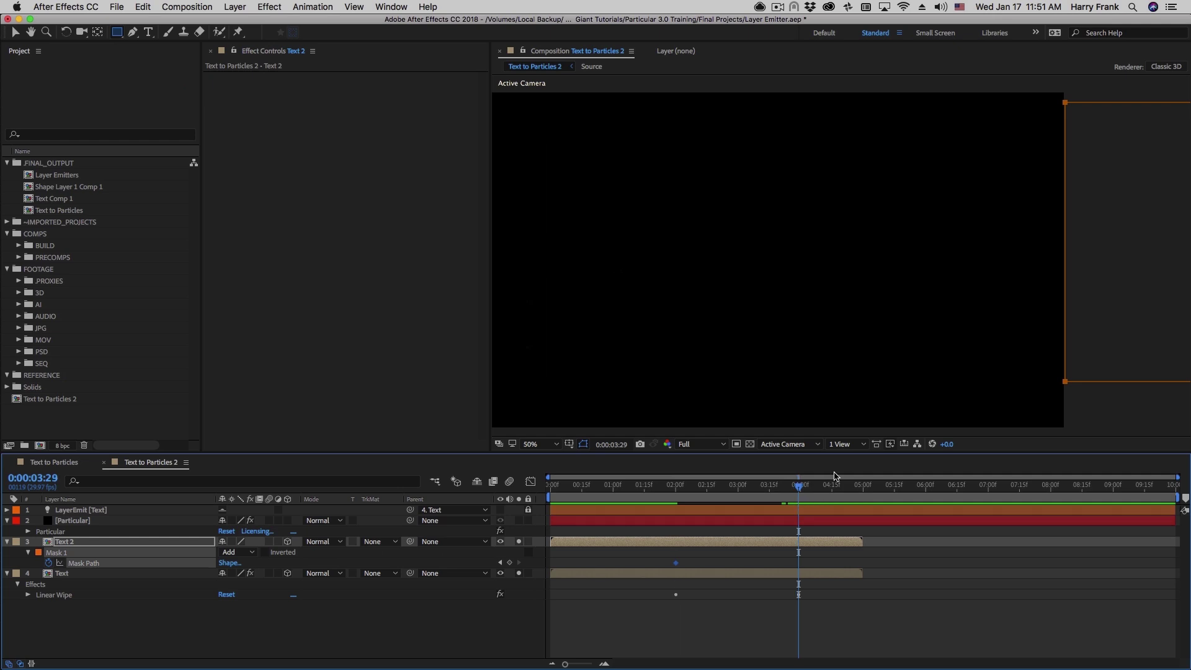
{"action": "key", "text": "h"}
{"action": "left_click_drag", "start_coordinate": [872, 269], "coordinate": [932, 242]}
{"action": "key", "text": "q"}
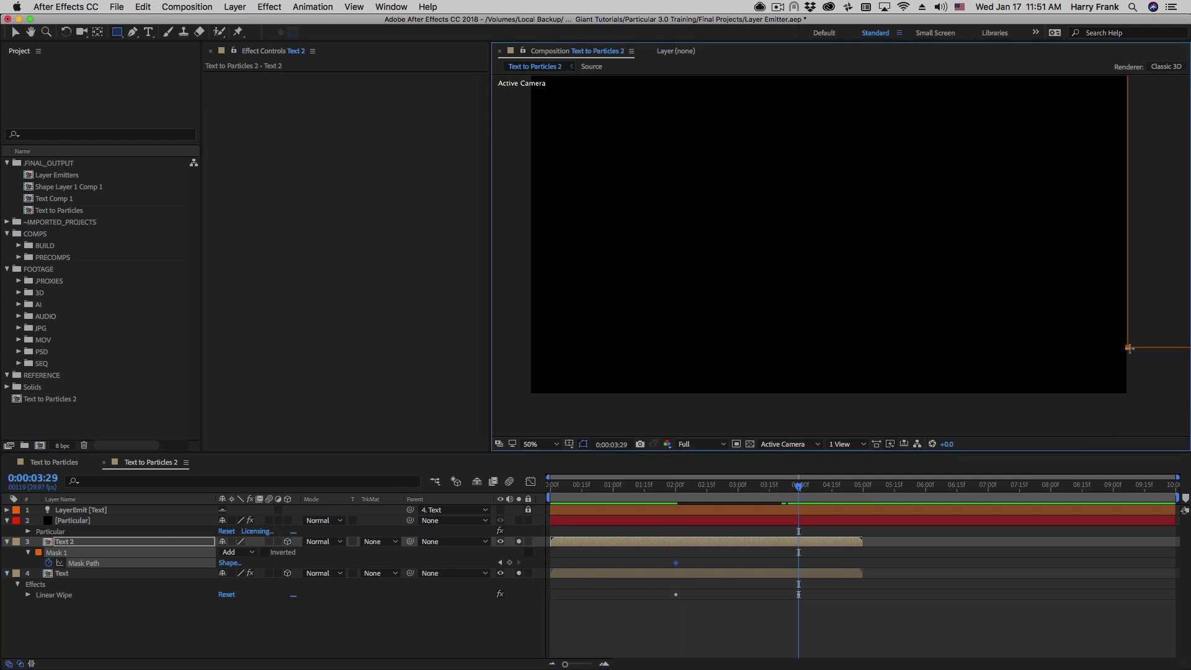
{"action": "key", "text": "v"}
{"action": "left_click", "coordinate": [1128, 347]}
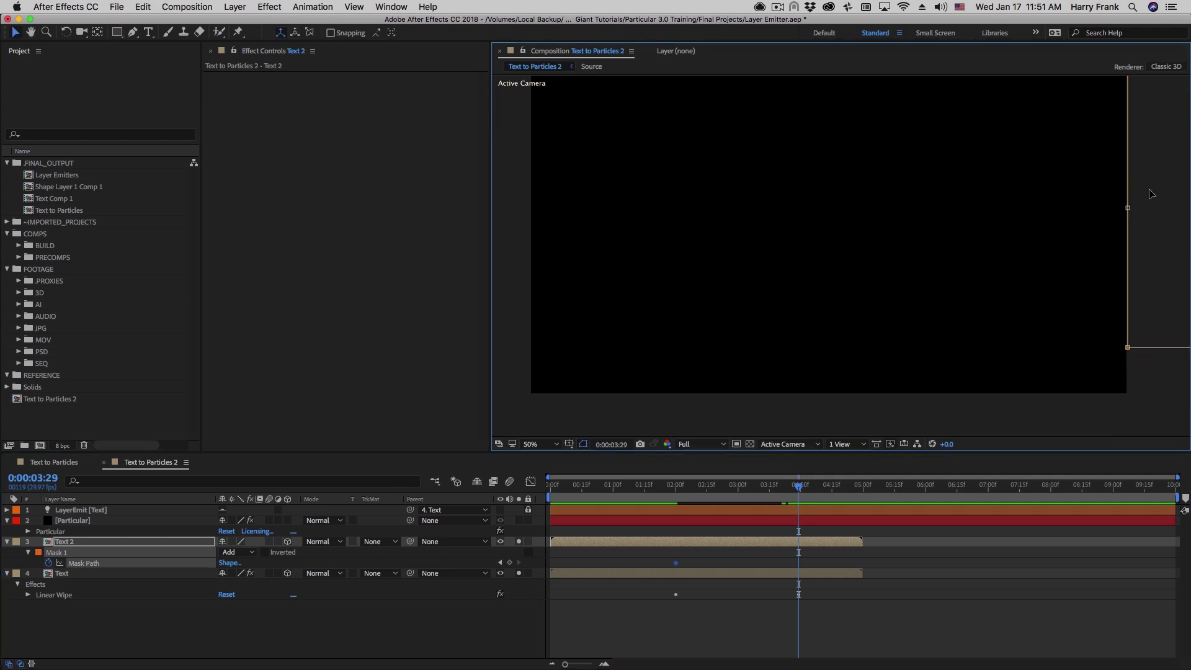
{"action": "left_click_drag", "start_coordinate": [1145, 203], "coordinate": [430, 183]}
{"action": "left_click_drag", "start_coordinate": [682, 501], "coordinate": [745, 500]}
Apply a red Fill effect to Text 2 and feather its mask edge to 144 pixels.
{"action": "left_click", "coordinate": [262, 6]}
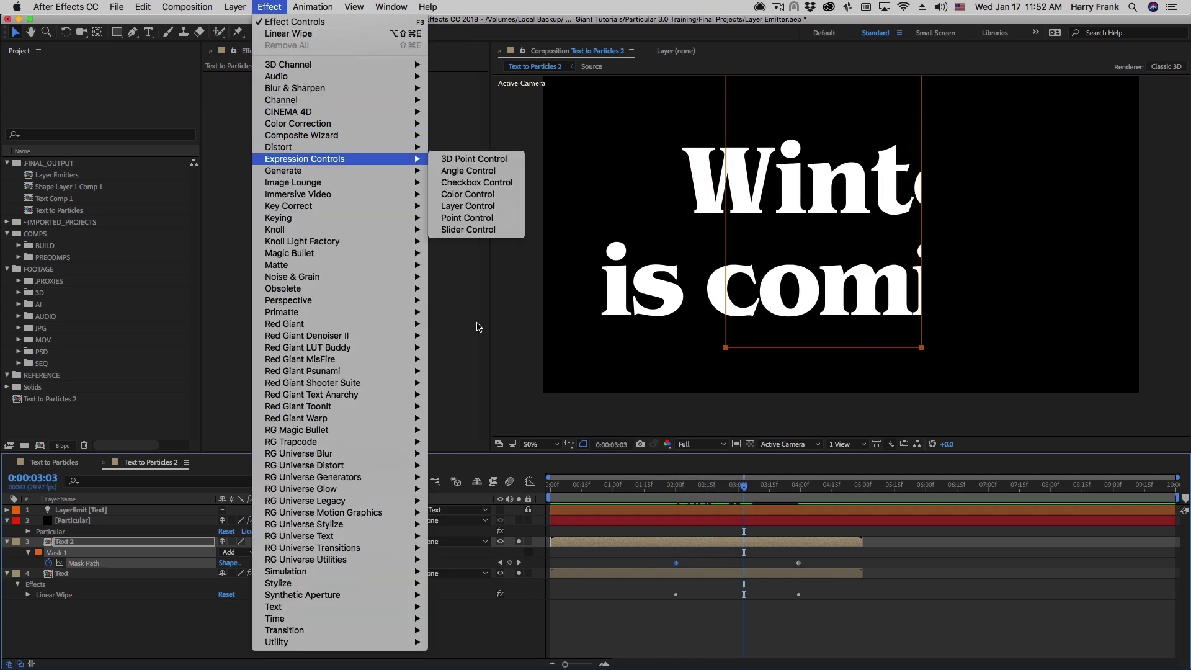
{"action": "mouse_move", "coordinate": [341, 195]}
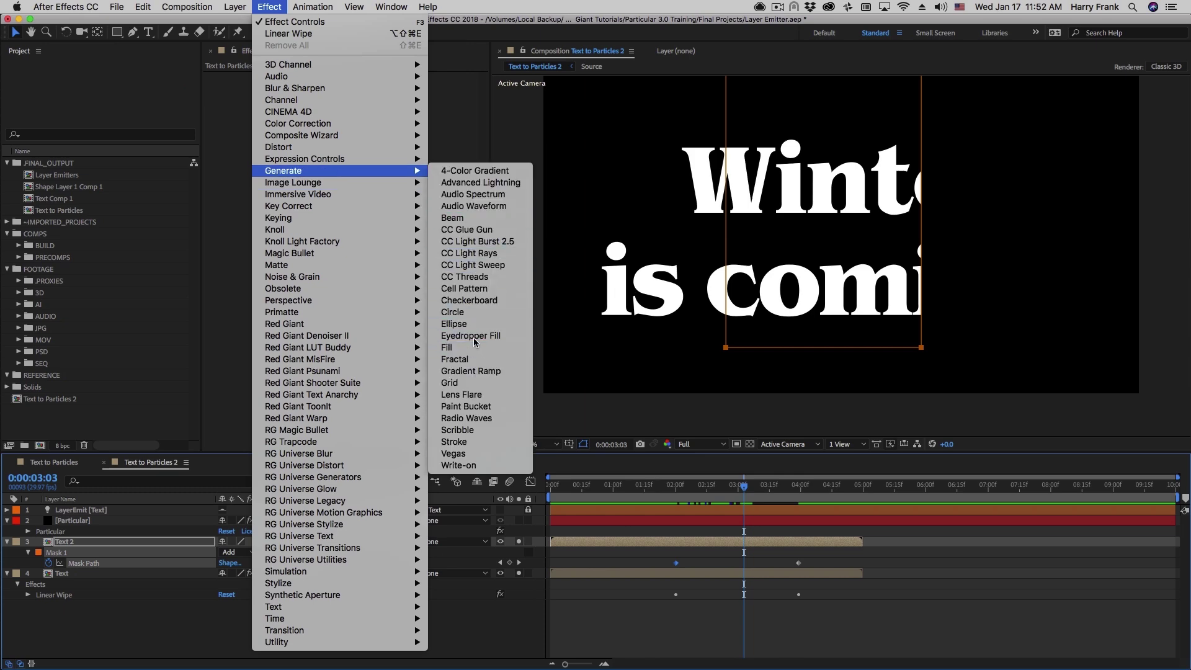
{"action": "left_click", "coordinate": [472, 347]}
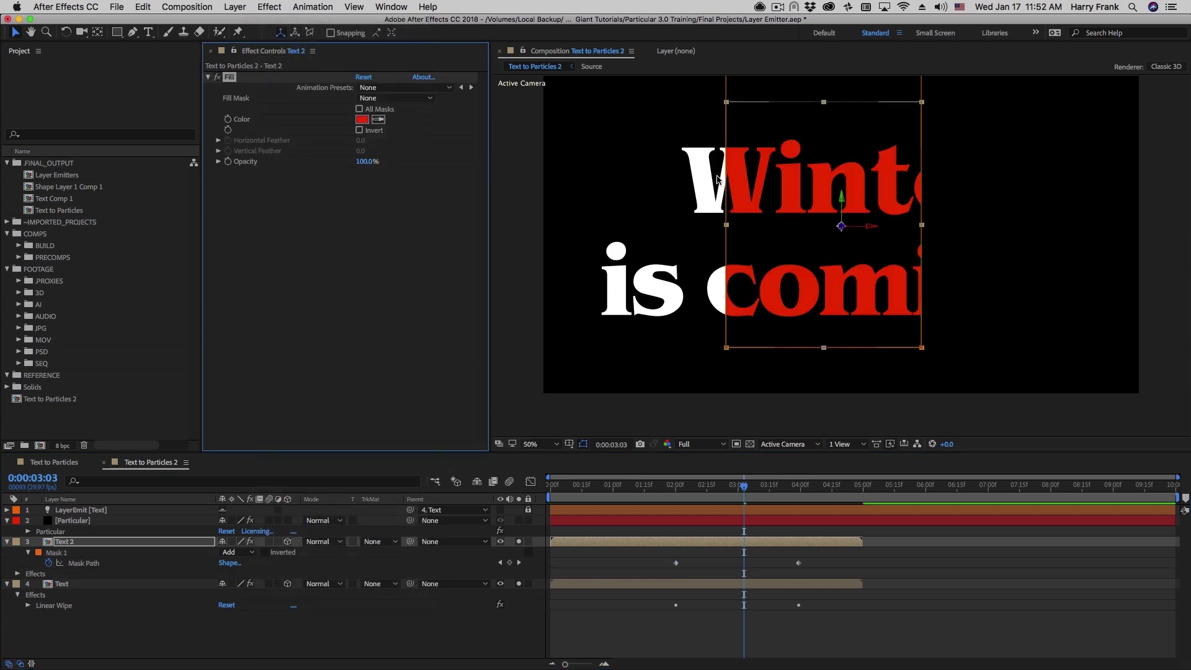
{"action": "left_click_drag", "start_coordinate": [639, 496], "coordinate": [734, 504]}
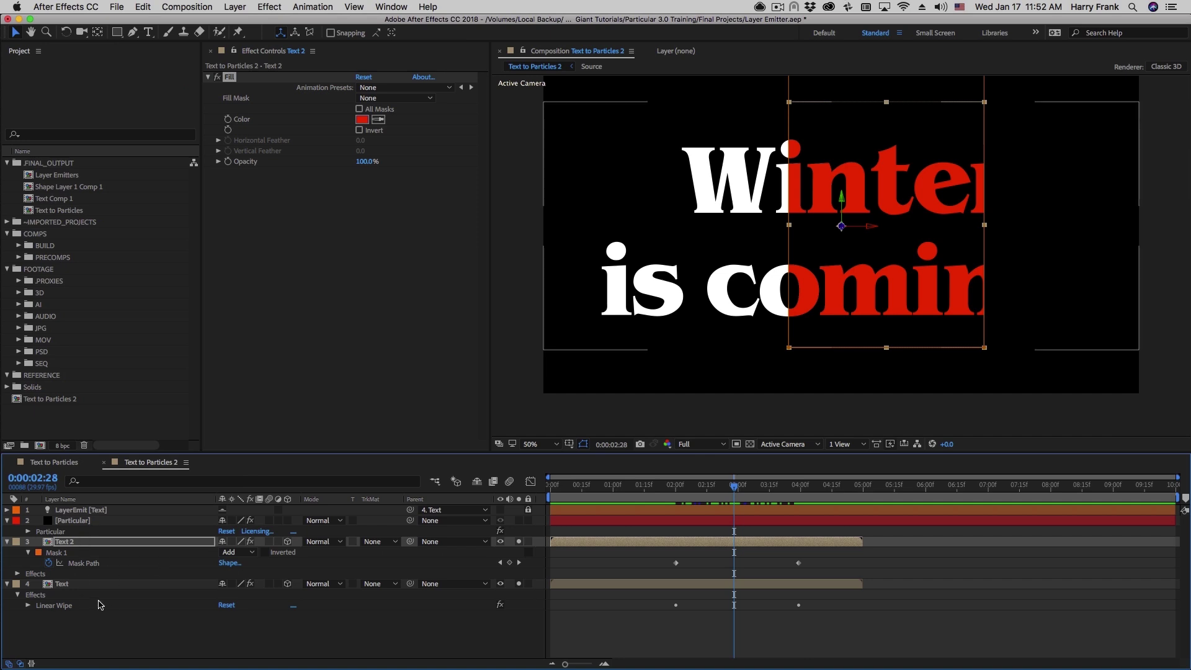
{"action": "key", "text": "f"}
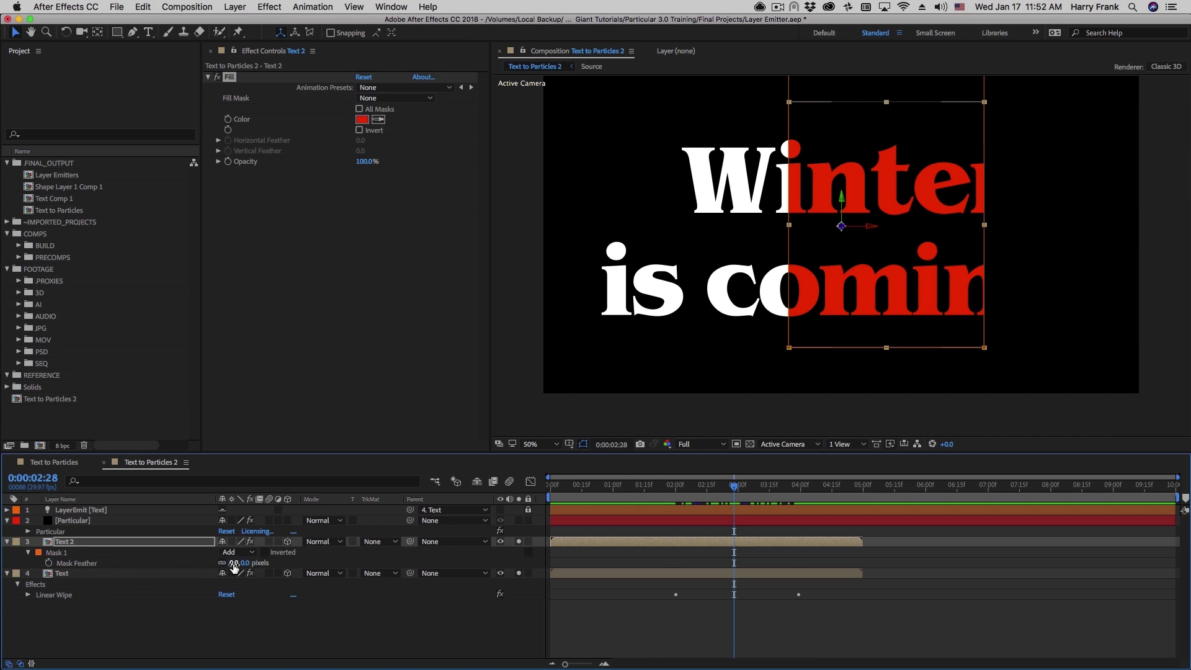
{"action": "left_click_drag", "start_coordinate": [236, 562], "coordinate": [333, 563]}
Expand Particular's Emitter settings and check the layer emitter source, keeping 4. Text.
{"action": "left_click", "coordinate": [70, 532]}
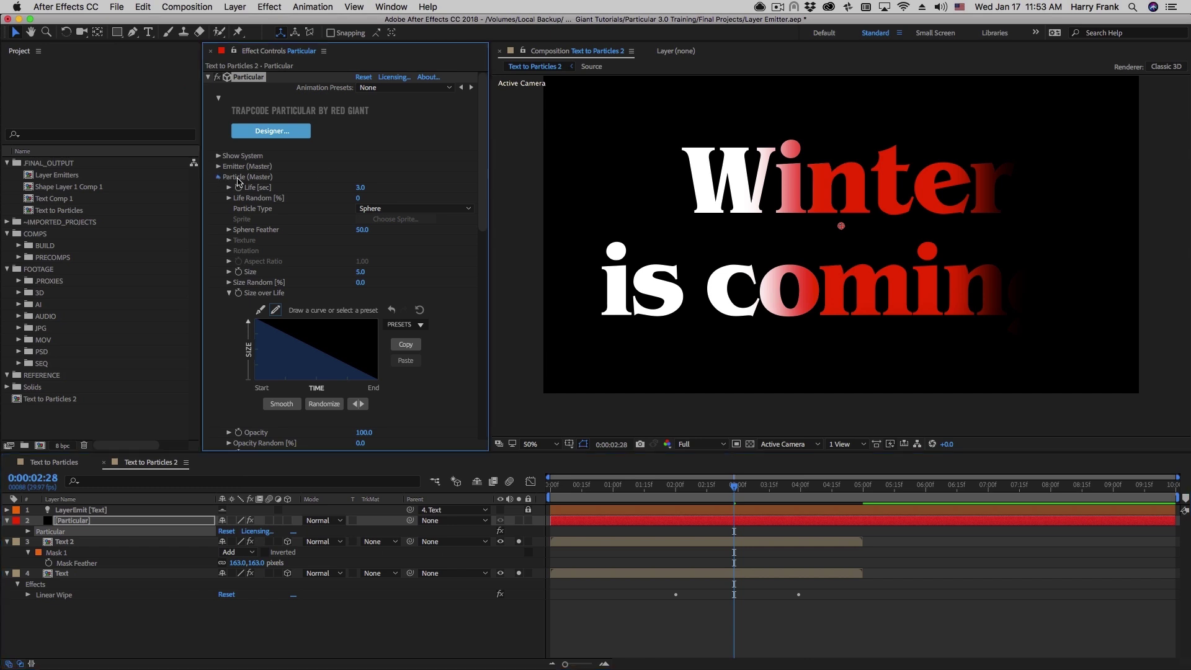
{"action": "left_click", "coordinate": [218, 177]}
{"action": "left_click", "coordinate": [219, 199]}
{"action": "left_click", "coordinate": [218, 166]}
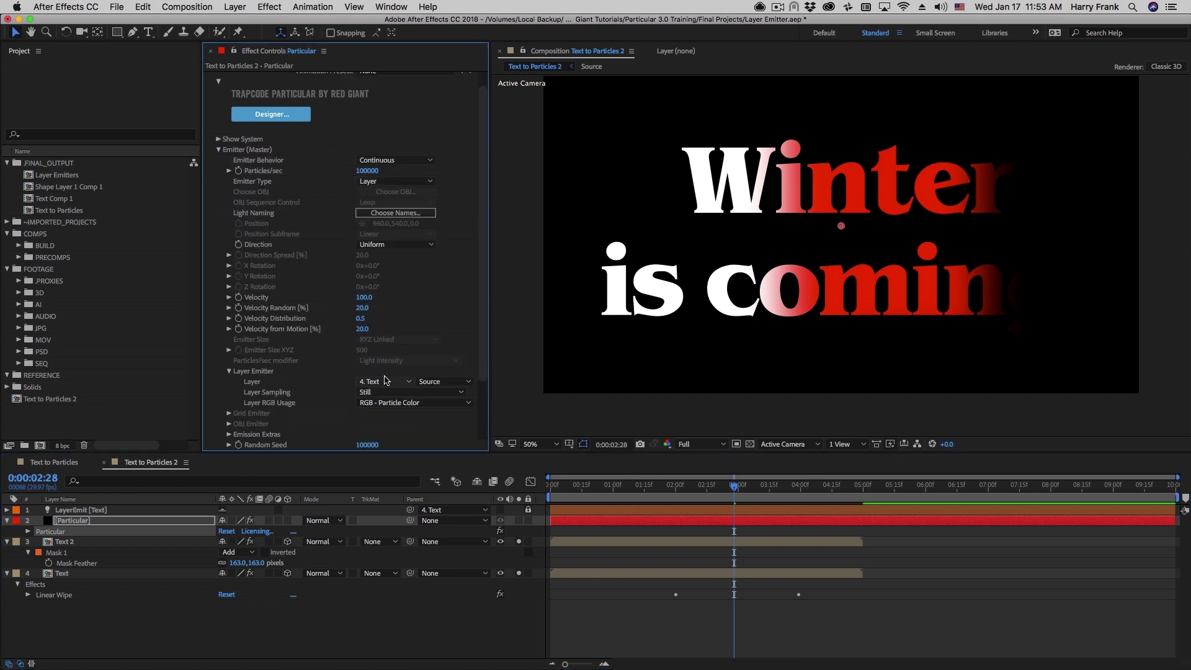
{"action": "left_click", "coordinate": [87, 543]}
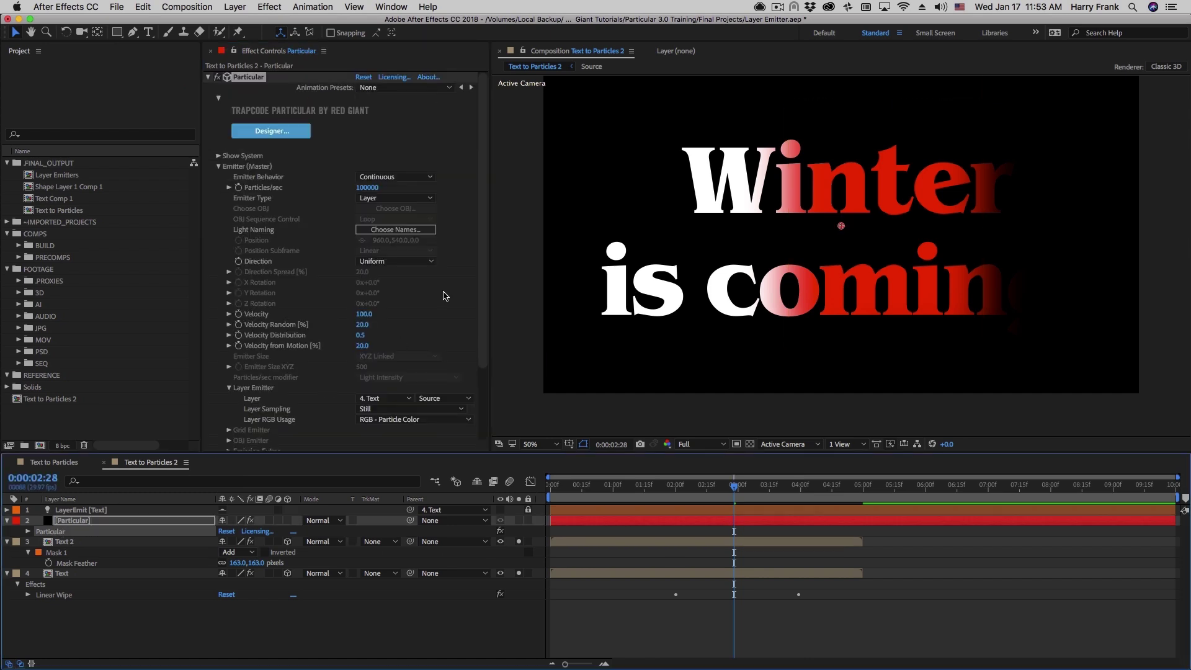
{"action": "left_click", "coordinate": [367, 400]}
{"action": "left_click", "coordinate": [546, 334]}
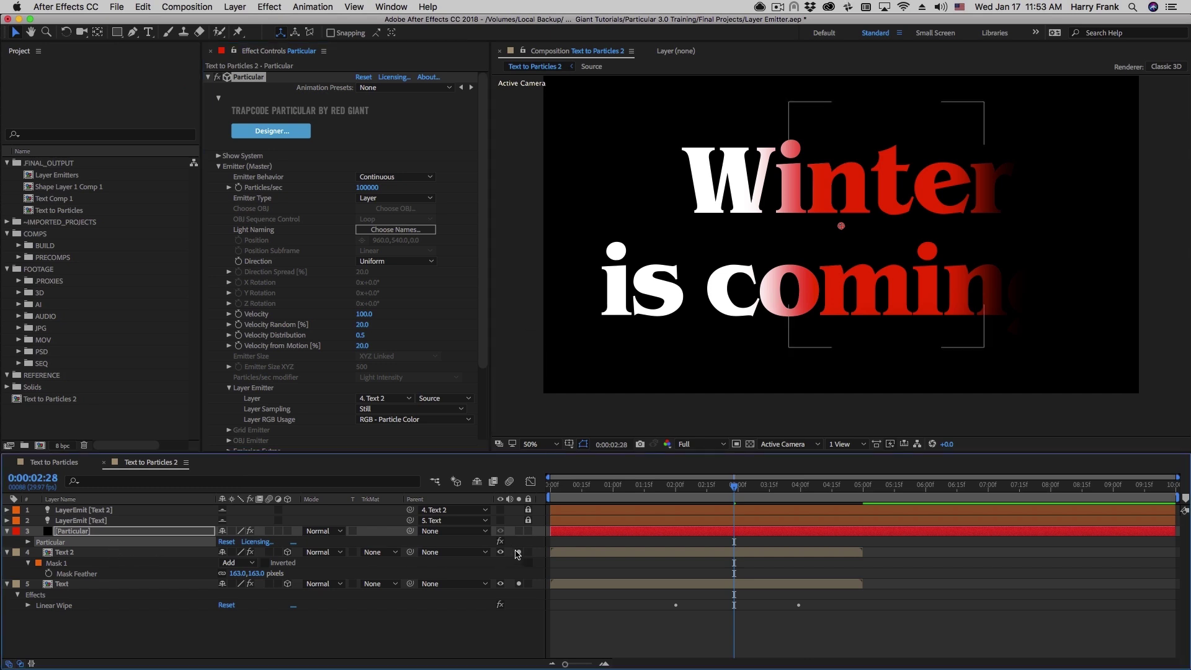
Hide Text 2 and unsolo the Text layer, then inspect the particles at 0:00:01:05.
{"action": "left_click", "coordinate": [501, 553]}
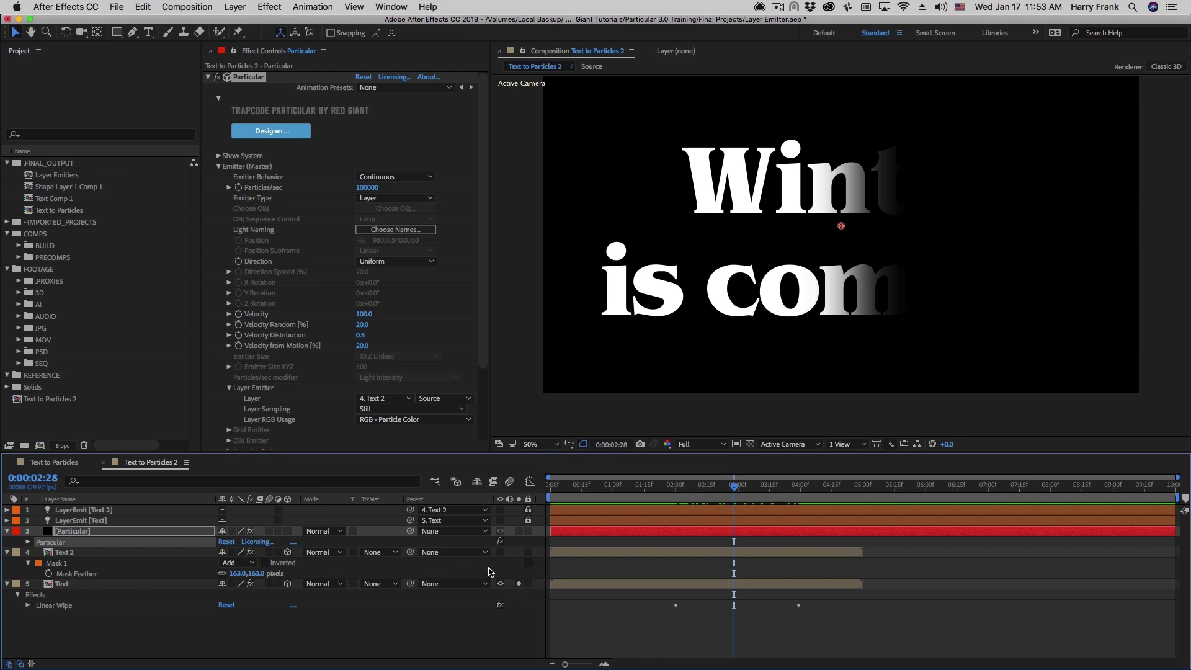
{"action": "left_click", "coordinate": [519, 584]}
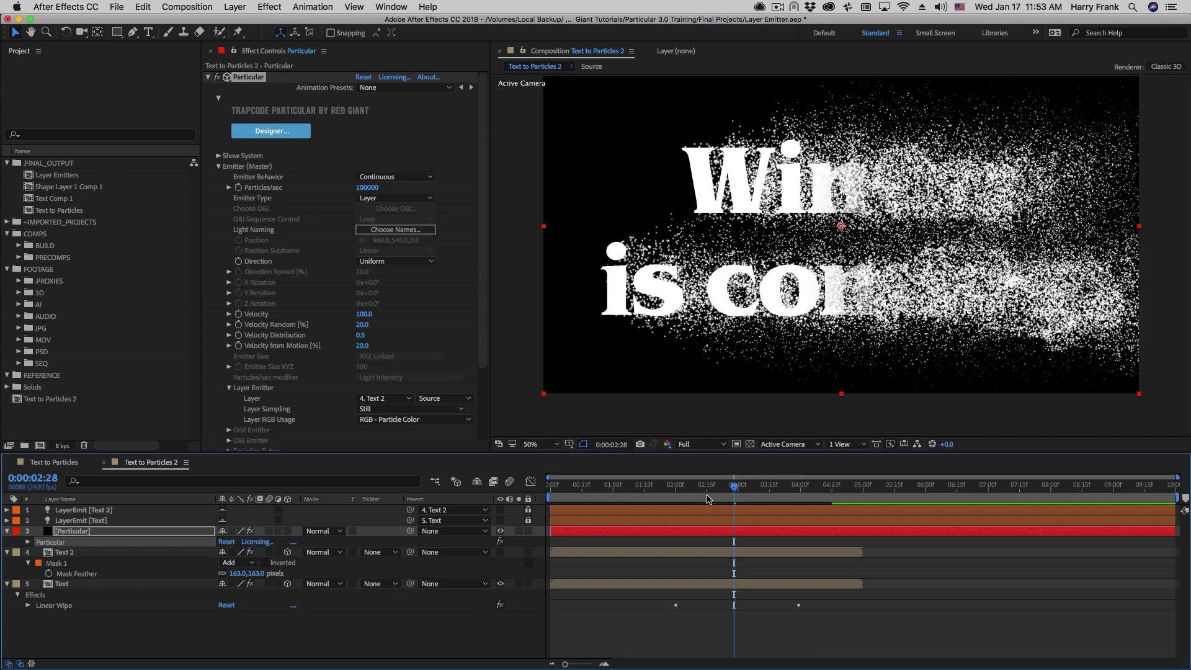
{"action": "left_click", "coordinate": [638, 486]}
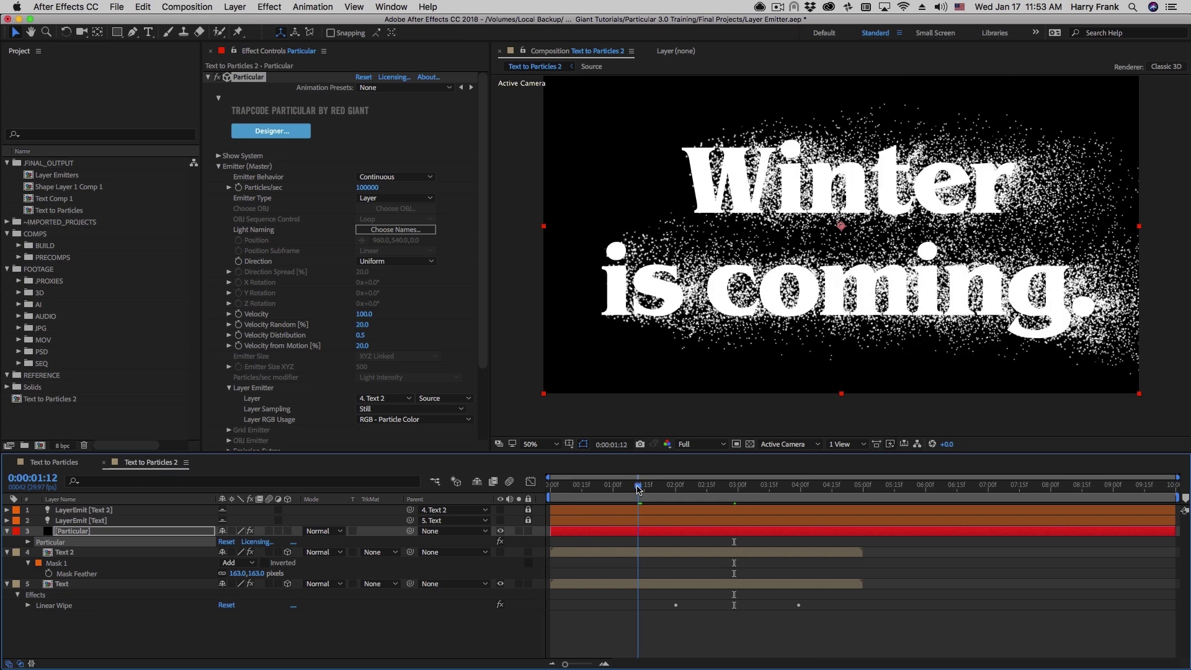
{"action": "left_click_drag", "start_coordinate": [638, 486], "coordinate": [623, 486]}
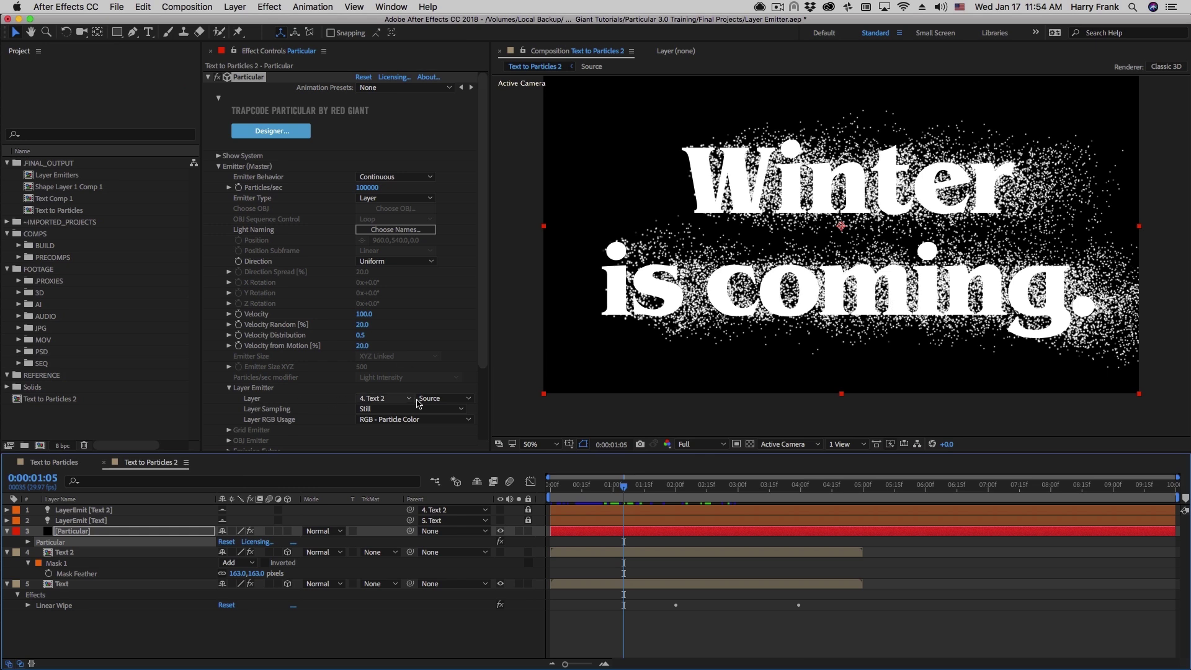
Set Particular's layer emitter to emit only from Text 2's Masks, then preview the dissolve.
{"action": "left_click", "coordinate": [443, 399]}
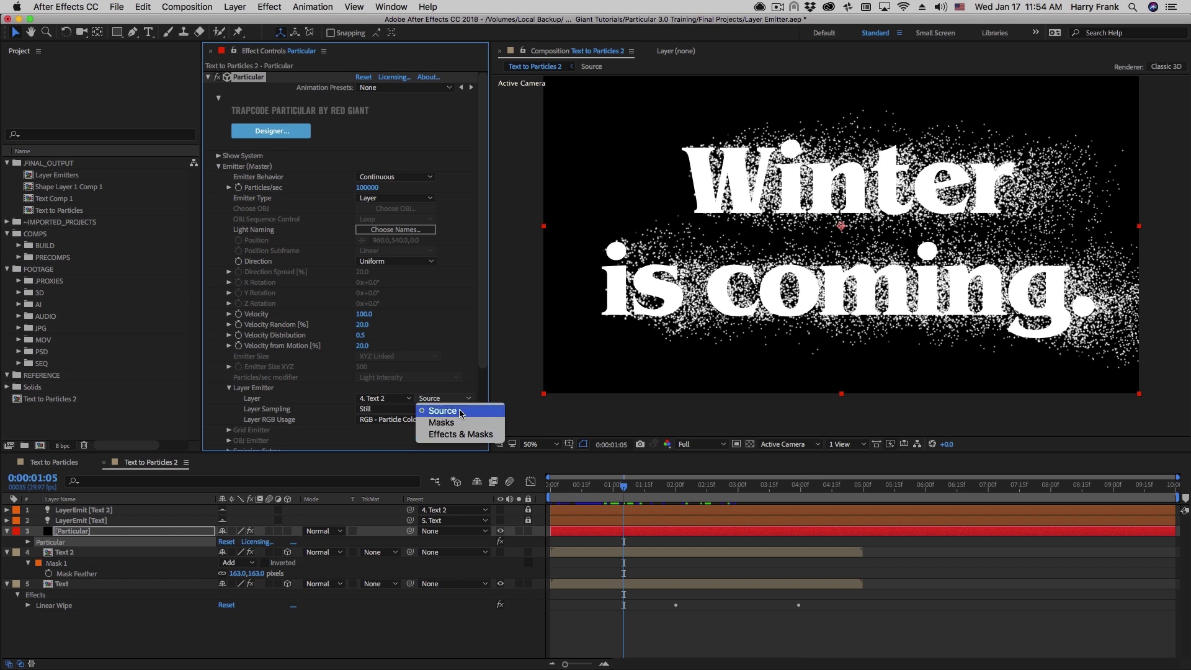
{"action": "left_click", "coordinate": [442, 423]}
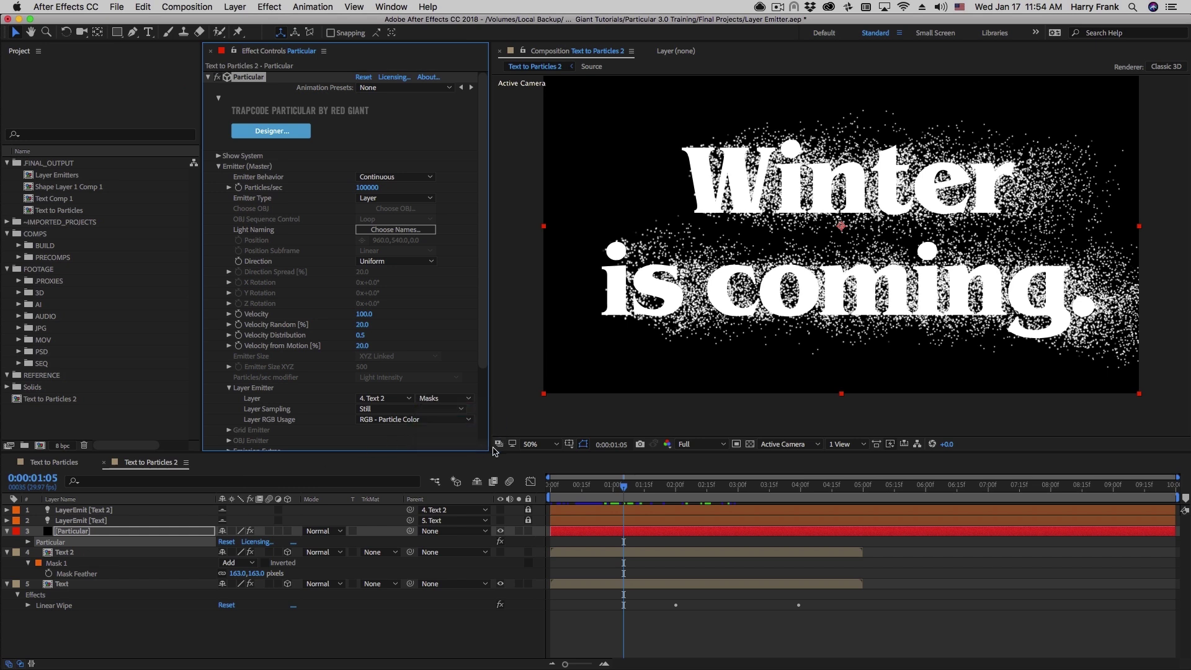
{"action": "left_click_drag", "start_coordinate": [622, 492], "coordinate": [715, 513]}
{"action": "key", "text": "space"}
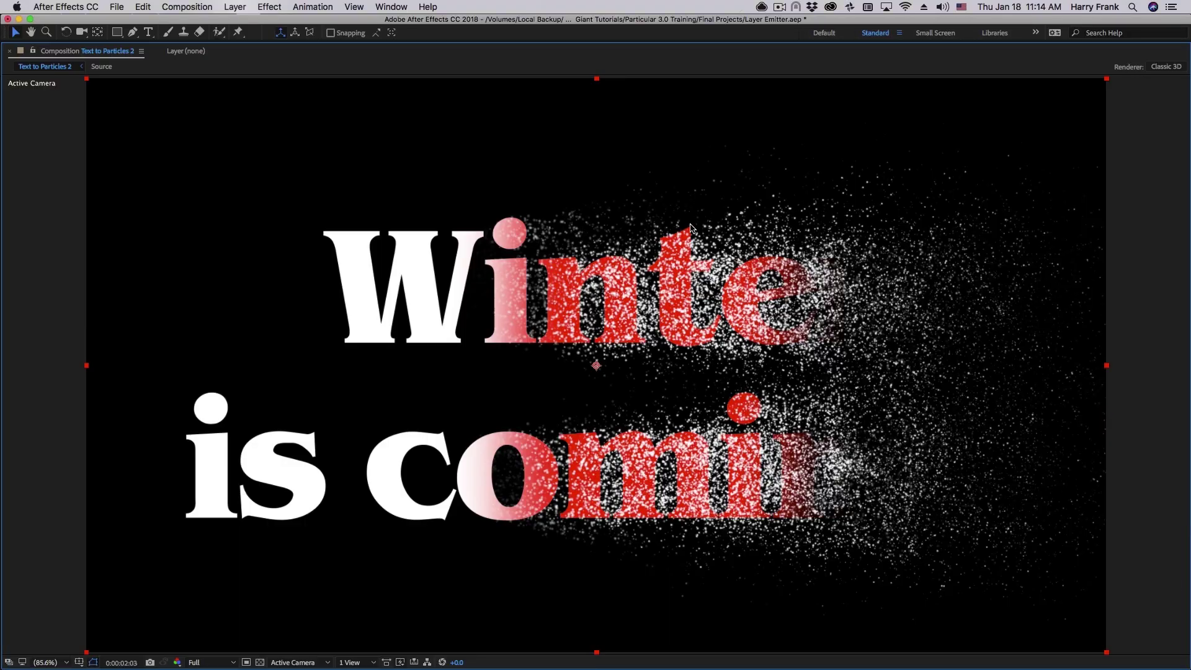
{"action": "key", "text": "grave"}
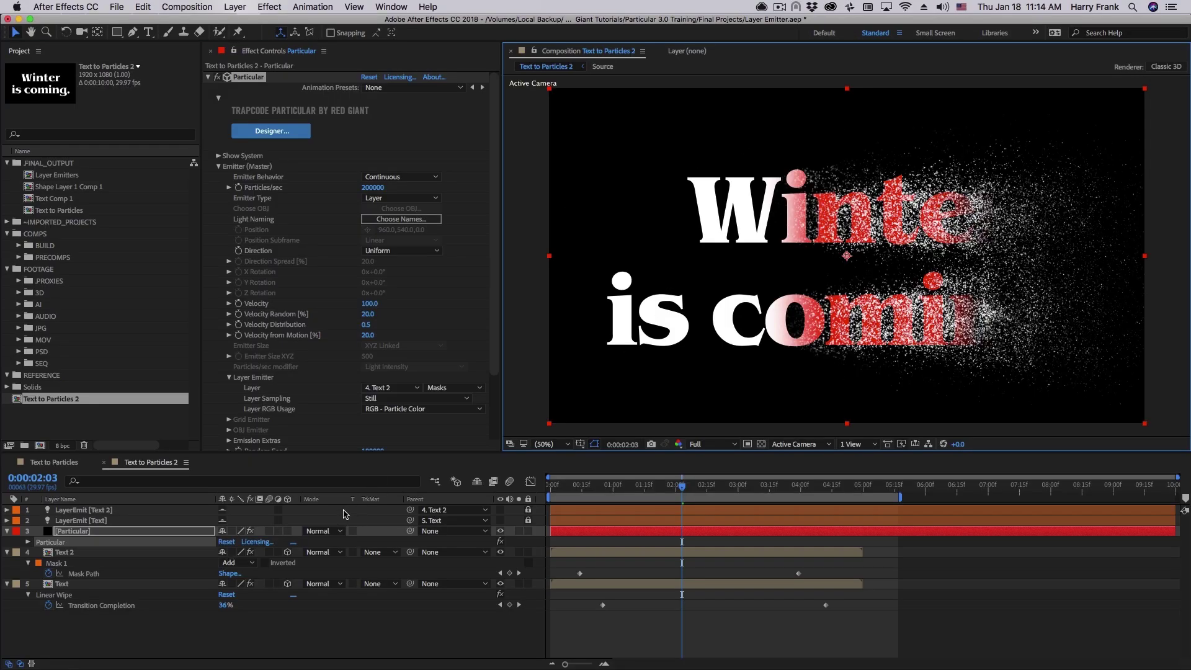
Confirm the emitter source stays on Masks, then select the Text layer.
{"action": "left_click", "coordinate": [455, 388]}
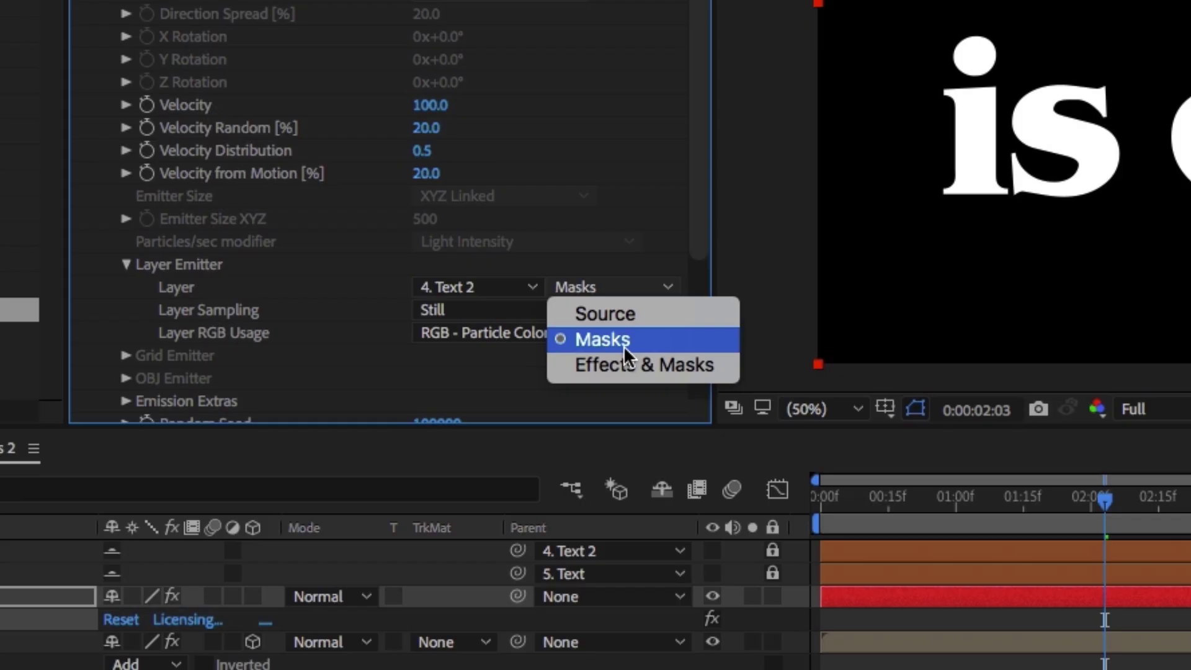
{"action": "left_click", "coordinate": [764, 627]}
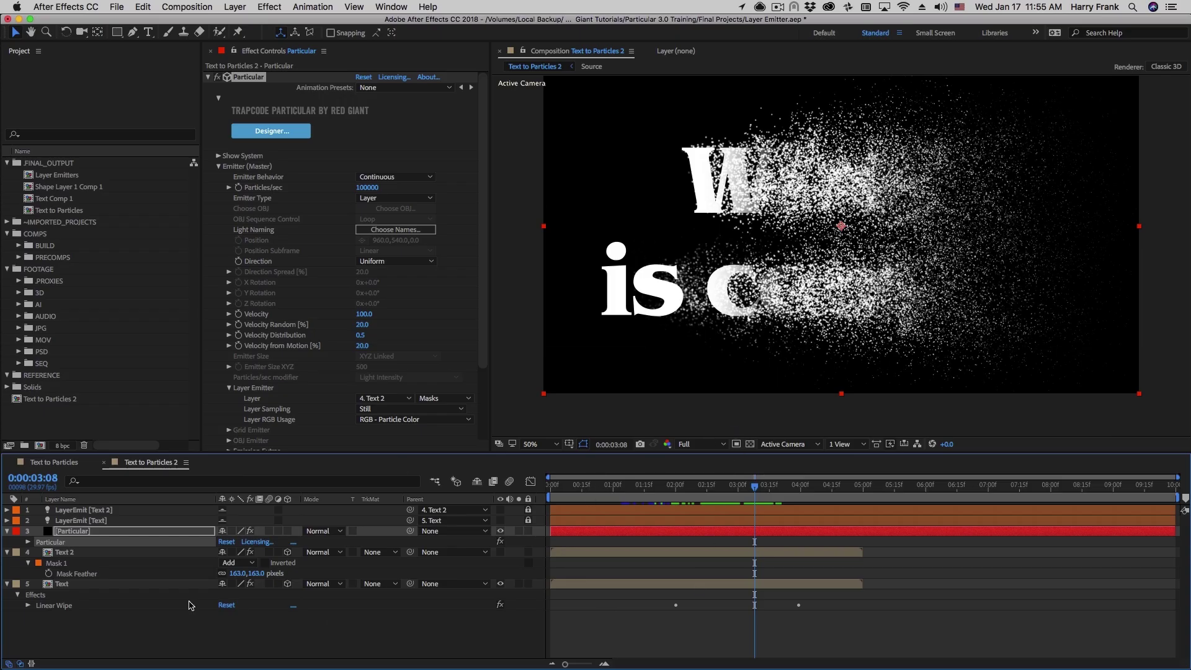
{"action": "left_click", "coordinate": [74, 586]}
Shift both Transition Completion keyframes of the wipe later in time.
{"action": "key", "text": "u"}
{"action": "left_click_drag", "start_coordinate": [825, 605], "coordinate": [698, 618]}
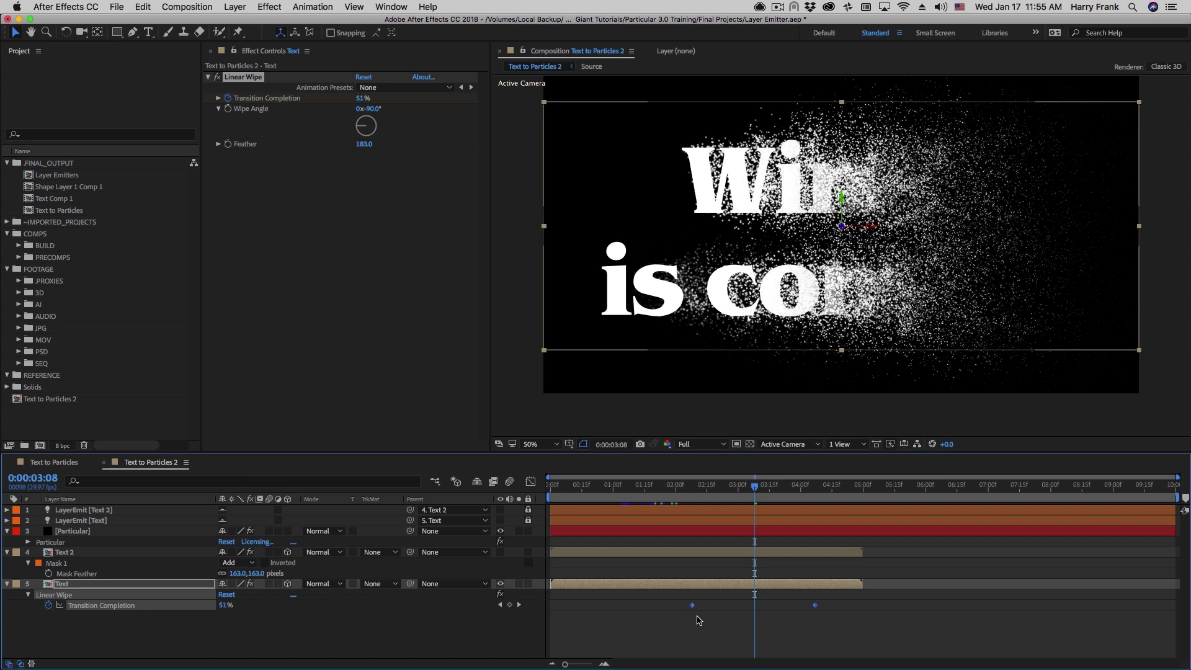
{"action": "left_click_drag", "start_coordinate": [677, 500], "coordinate": [747, 503]}
Set Particular's particle Life to 2 and Size to 3, each with 50 randomness.
{"action": "left_click", "coordinate": [159, 532]}
{"action": "key", "text": "Page_Up"}
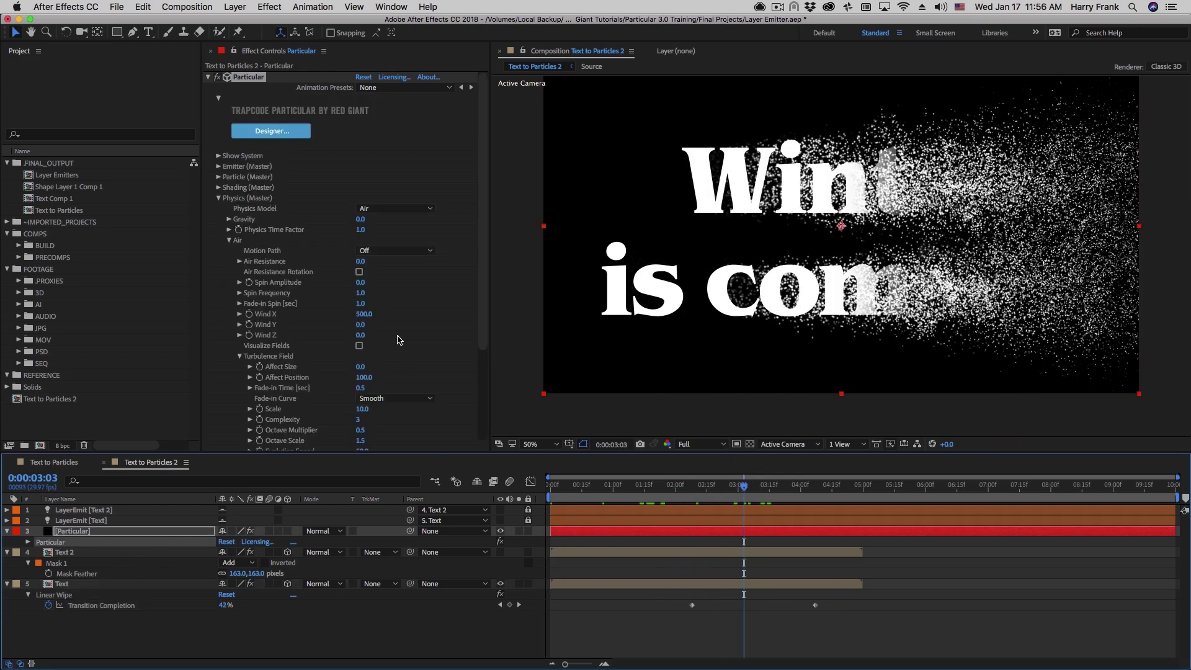
{"action": "left_click", "coordinate": [219, 176]}
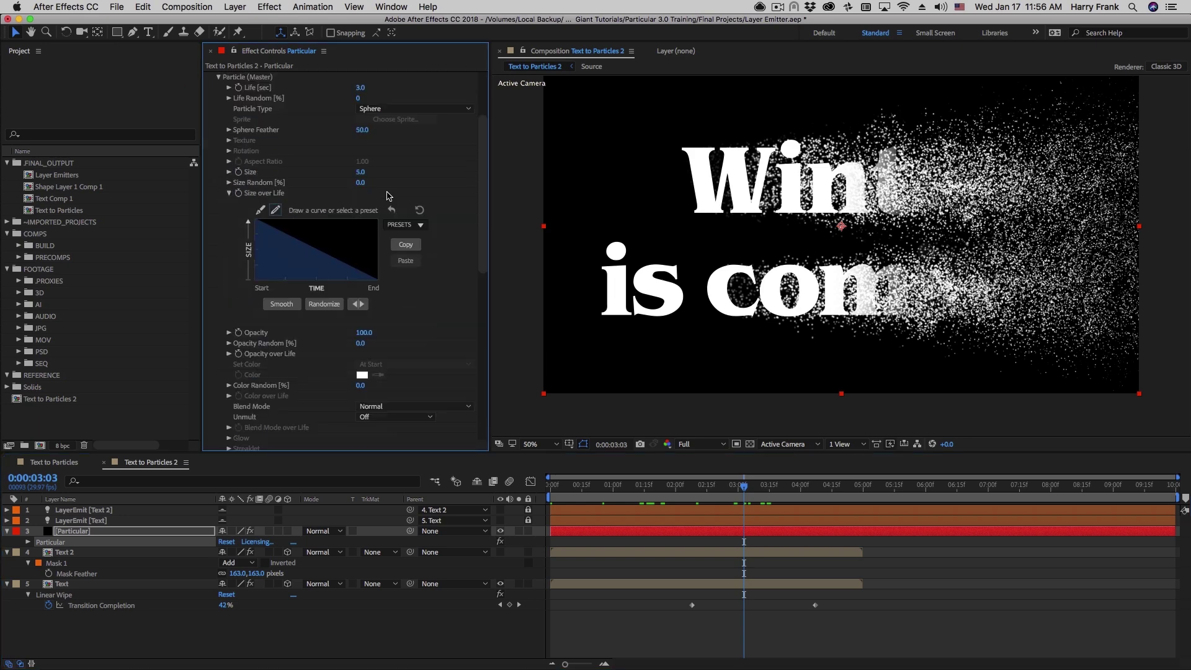
{"action": "left_click", "coordinate": [360, 87]}
{"action": "type", "text": "2"}
{"action": "key", "text": "Tab"}
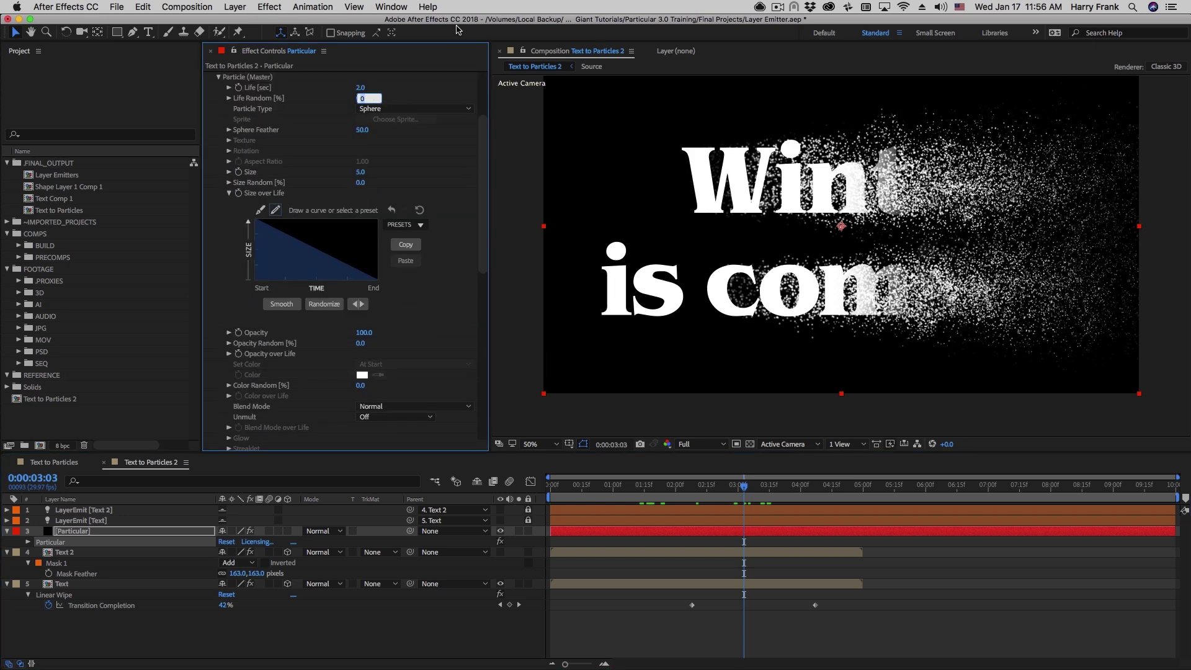
{"action": "key", "text": "Return"}
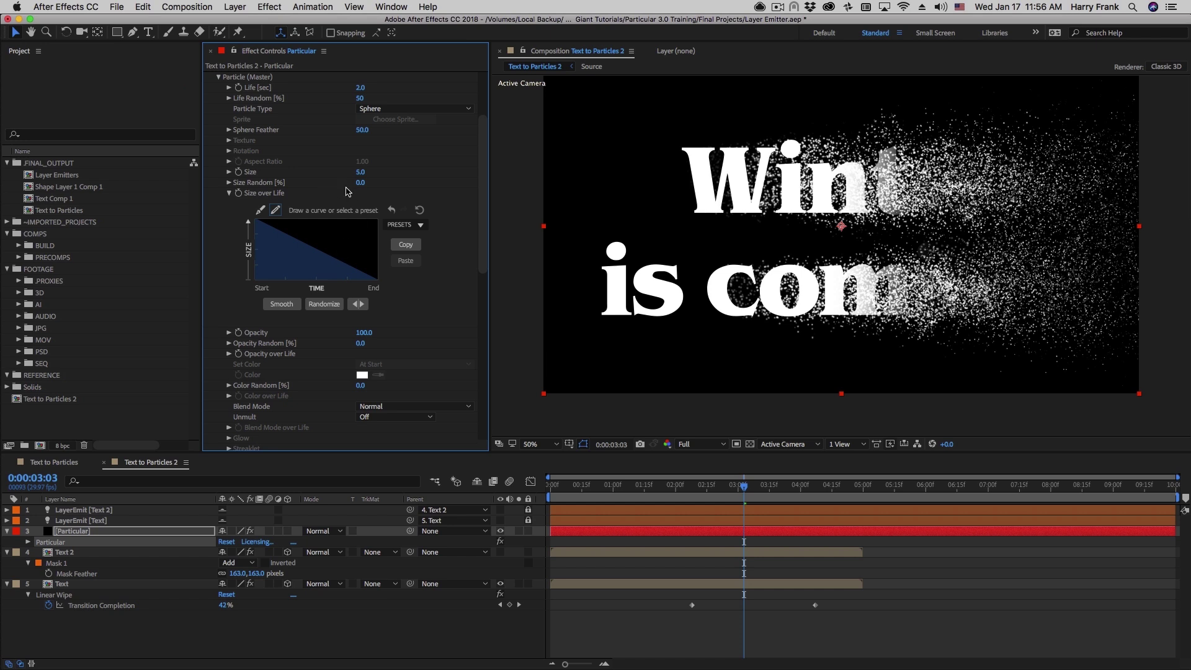
{"action": "left_click", "coordinate": [360, 172]}
{"action": "key", "text": "Tab"}
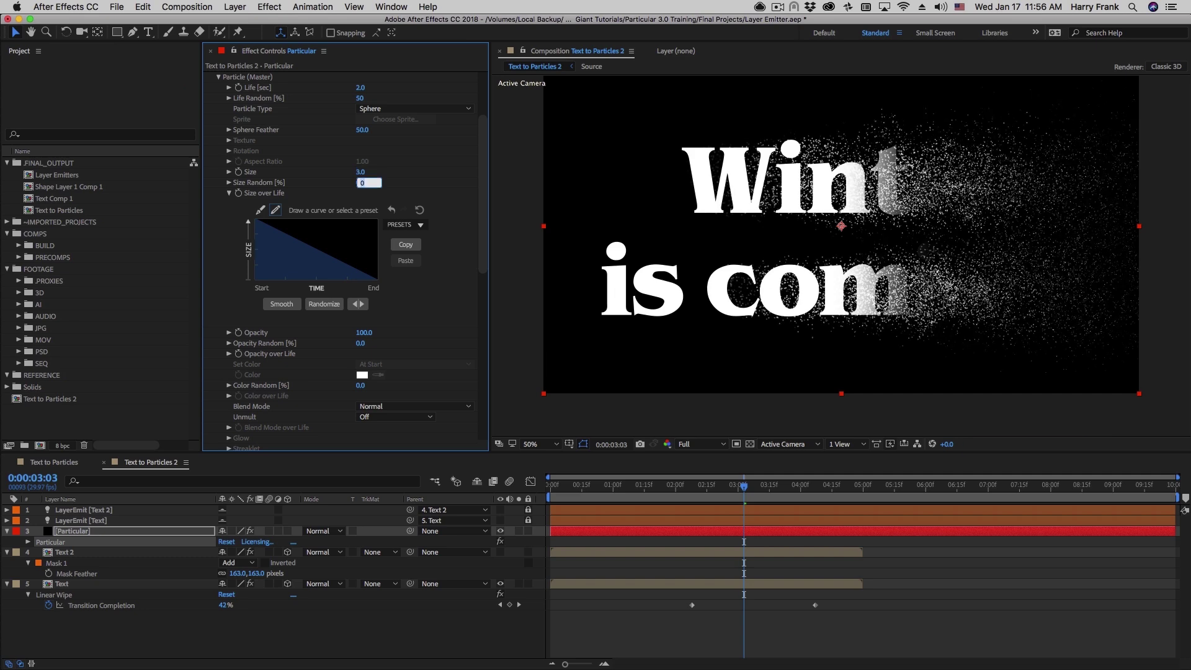
{"action": "key", "text": "Return"}
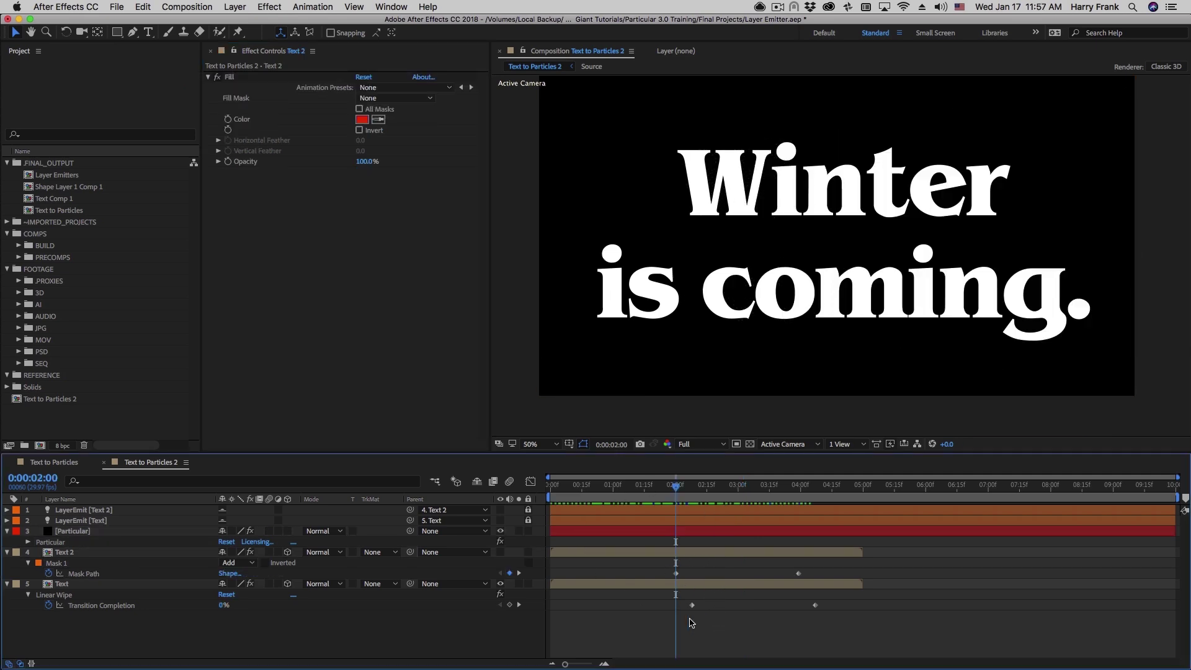
Move the Mask Path and wipe keyframes earlier and preview the animation.
{"action": "left_click_drag", "start_coordinate": [652, 562], "coordinate": [741, 636]}
{"action": "left_click_drag", "start_coordinate": [676, 577], "coordinate": [593, 580]}
{"action": "key", "text": "space"}
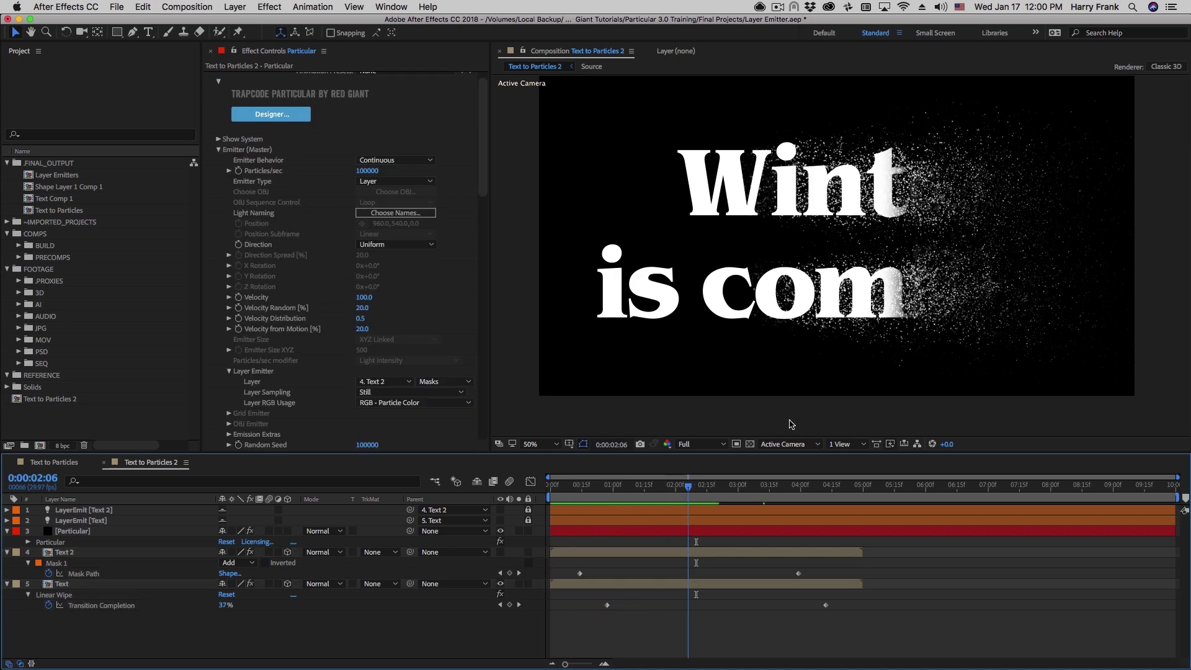
Raise Particular's Particles/sec to 500000 and preview the denser spray from 0:00:01:23.
{"action": "left_click", "coordinate": [367, 171]}
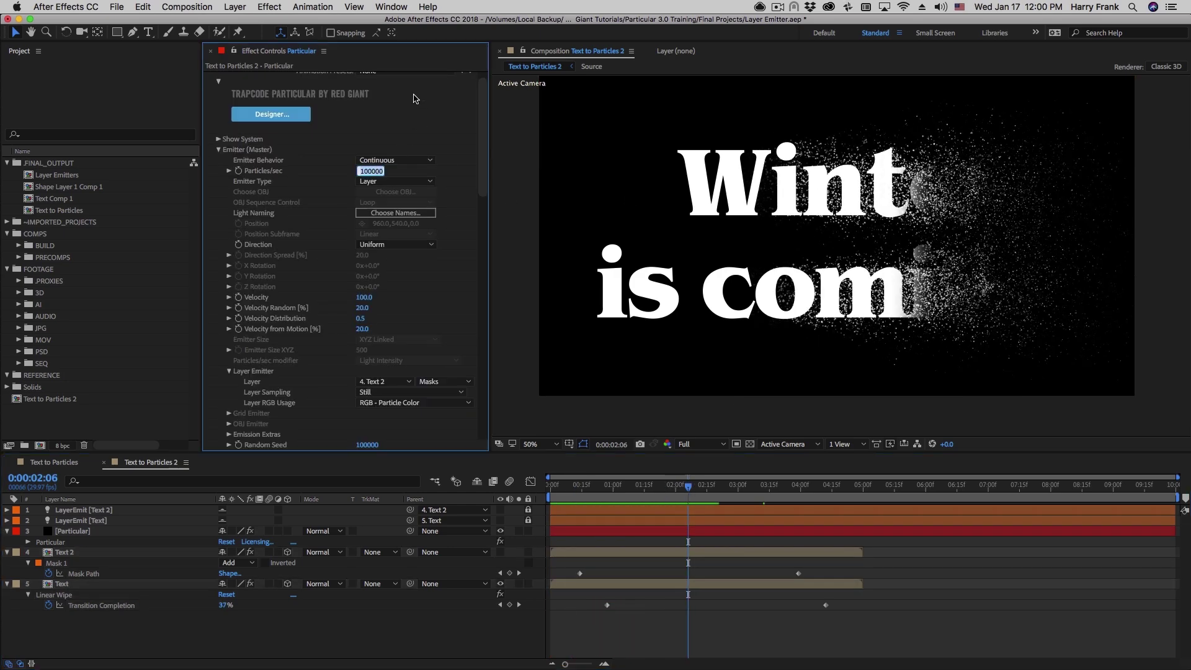
{"action": "left_click", "coordinate": [360, 171]}
{"action": "type", "text": "5"}
{"action": "key", "text": "Return"}
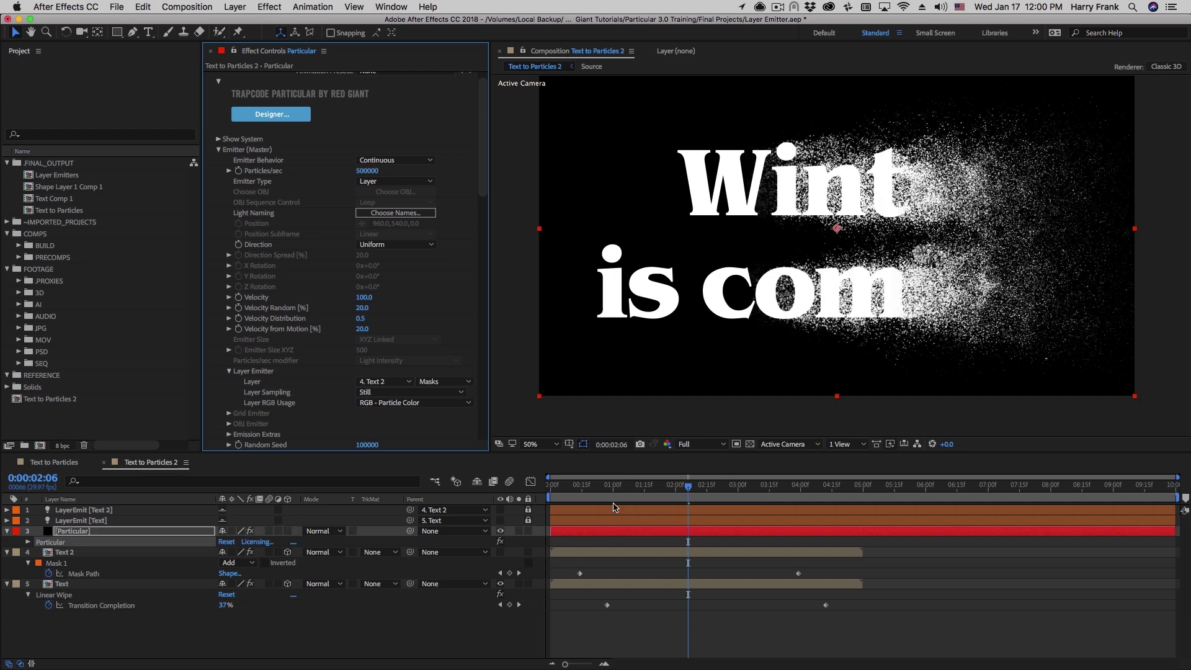
{"action": "left_click_drag", "start_coordinate": [588, 487], "coordinate": [670, 494]}
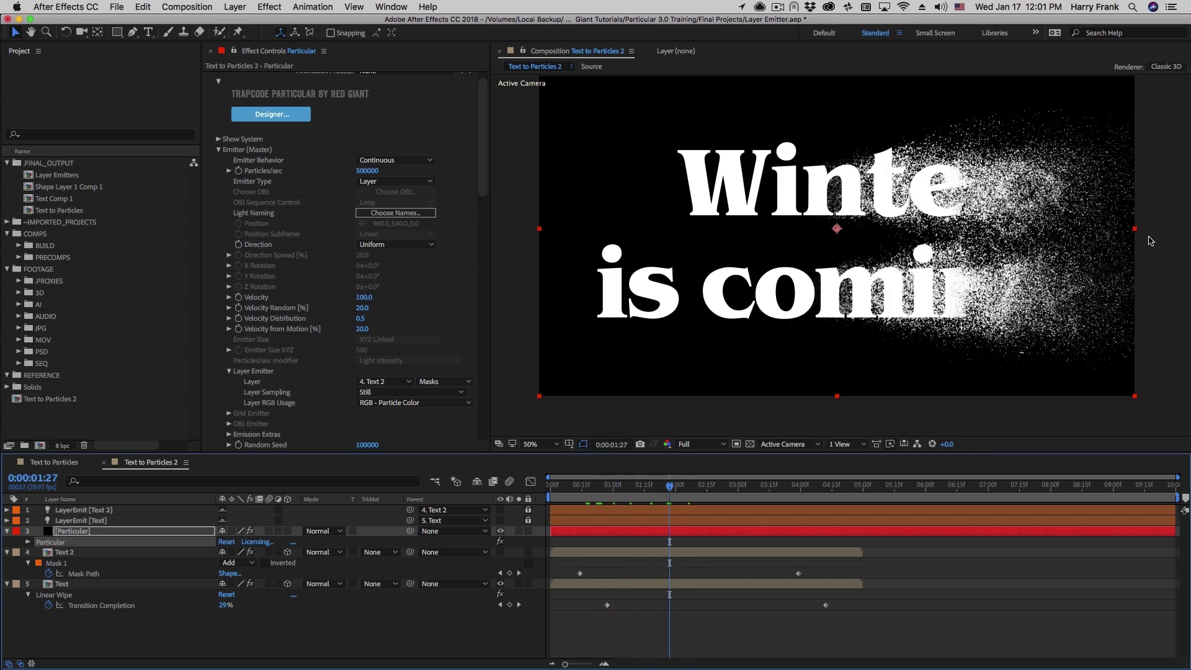
{"action": "key", "text": "space"}
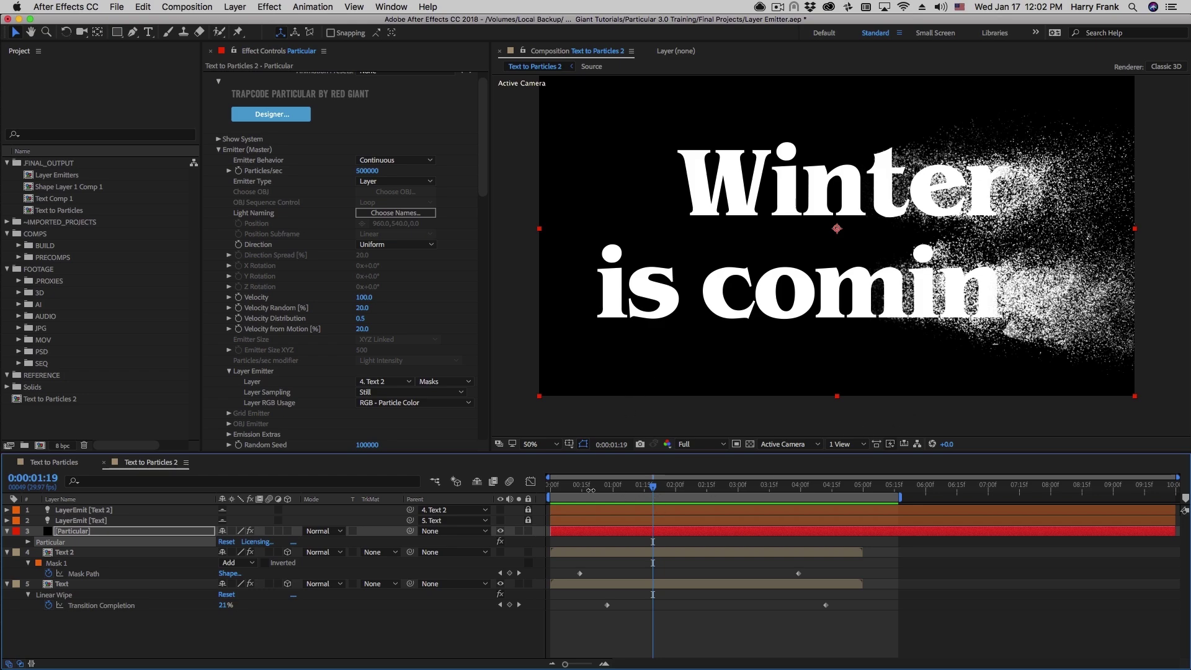
{"action": "left_click", "coordinate": [661, 488]}
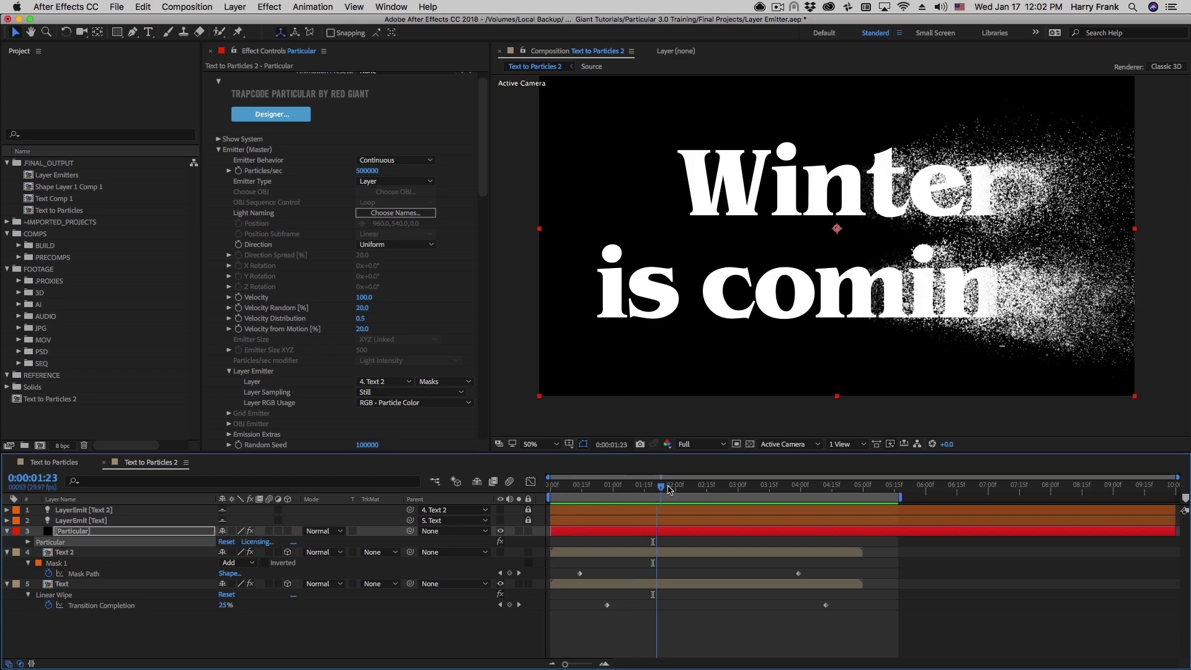
{"action": "key", "text": "space"}
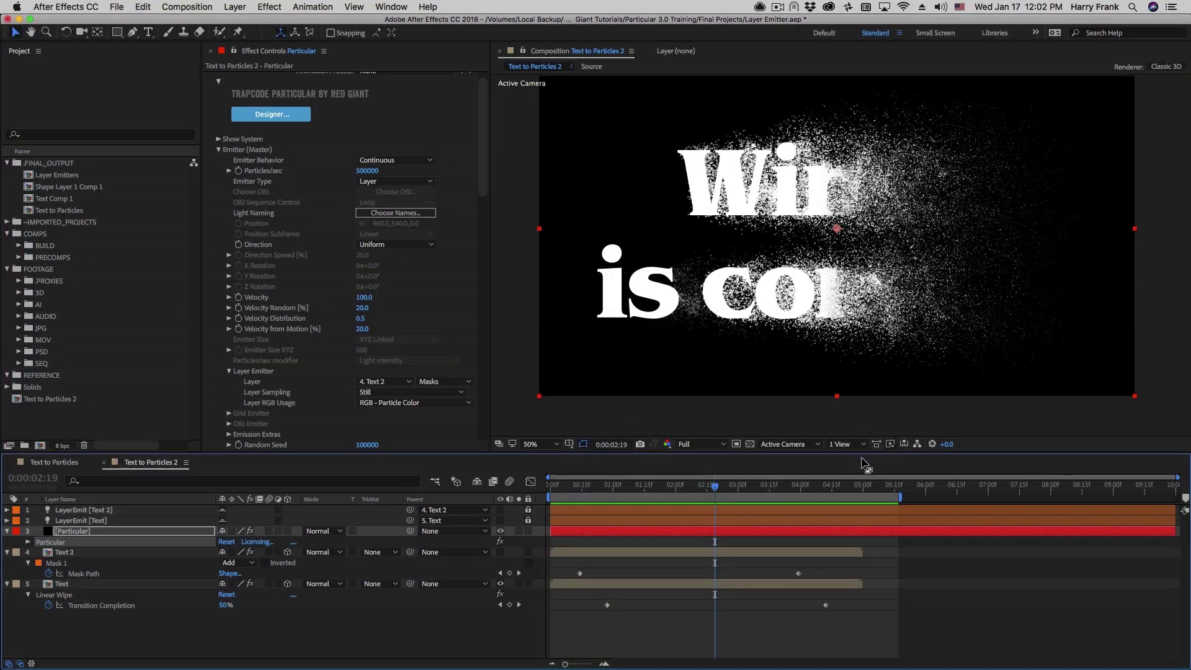